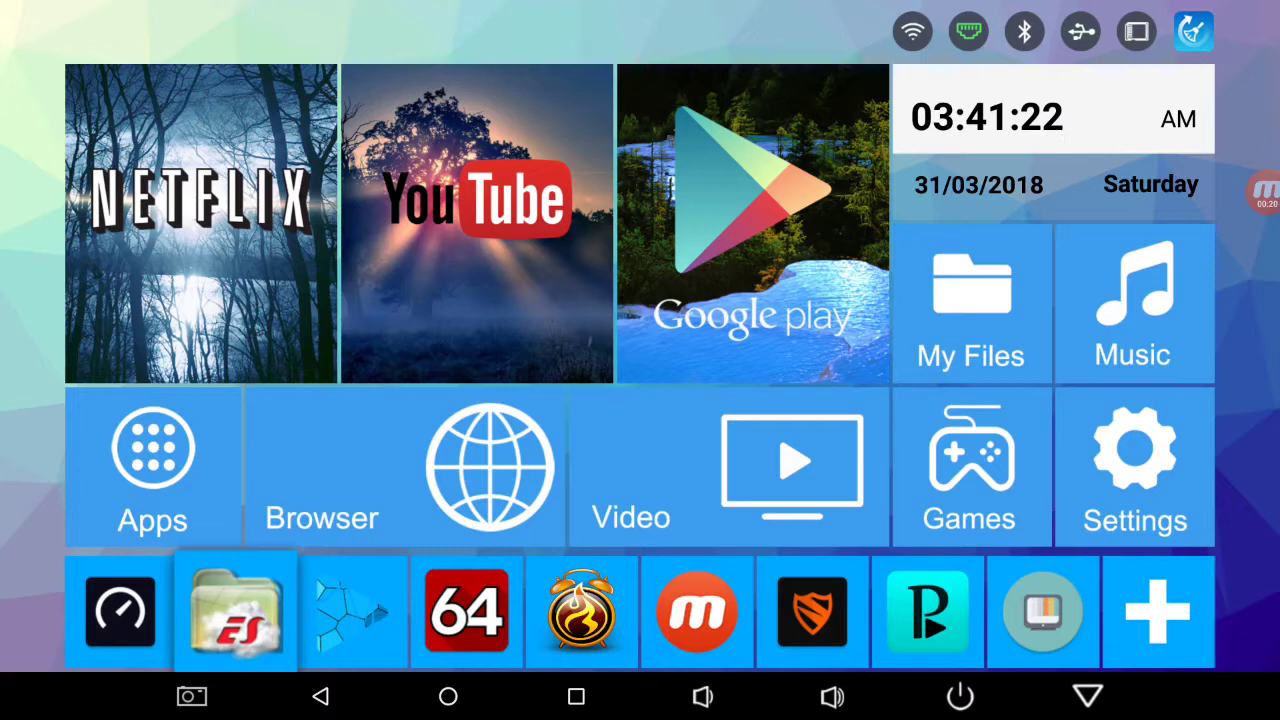
- Open ES File Explorer Pro from the home screen and collapse the Local section of its side menu
{"action": "key", "text": "Return"}
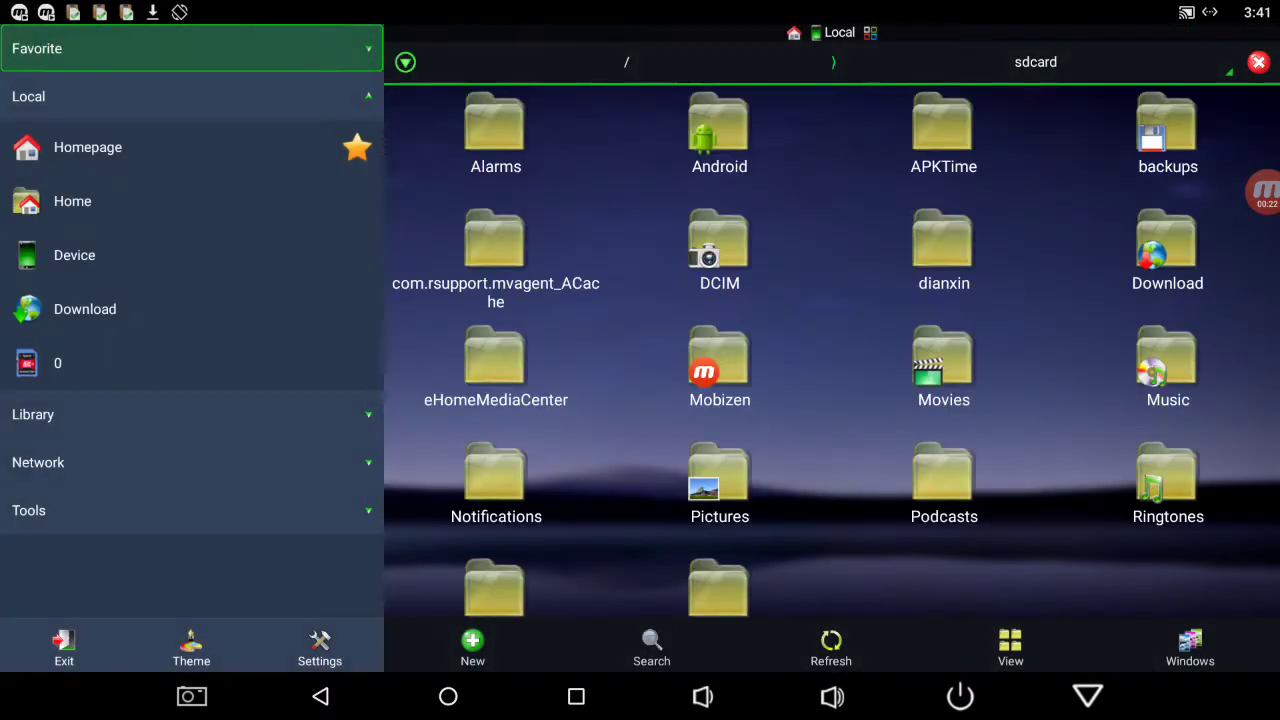
{"action": "key", "text": "Down"}
{"action": "key", "text": "Down"}
{"action": "key", "text": "Up"}
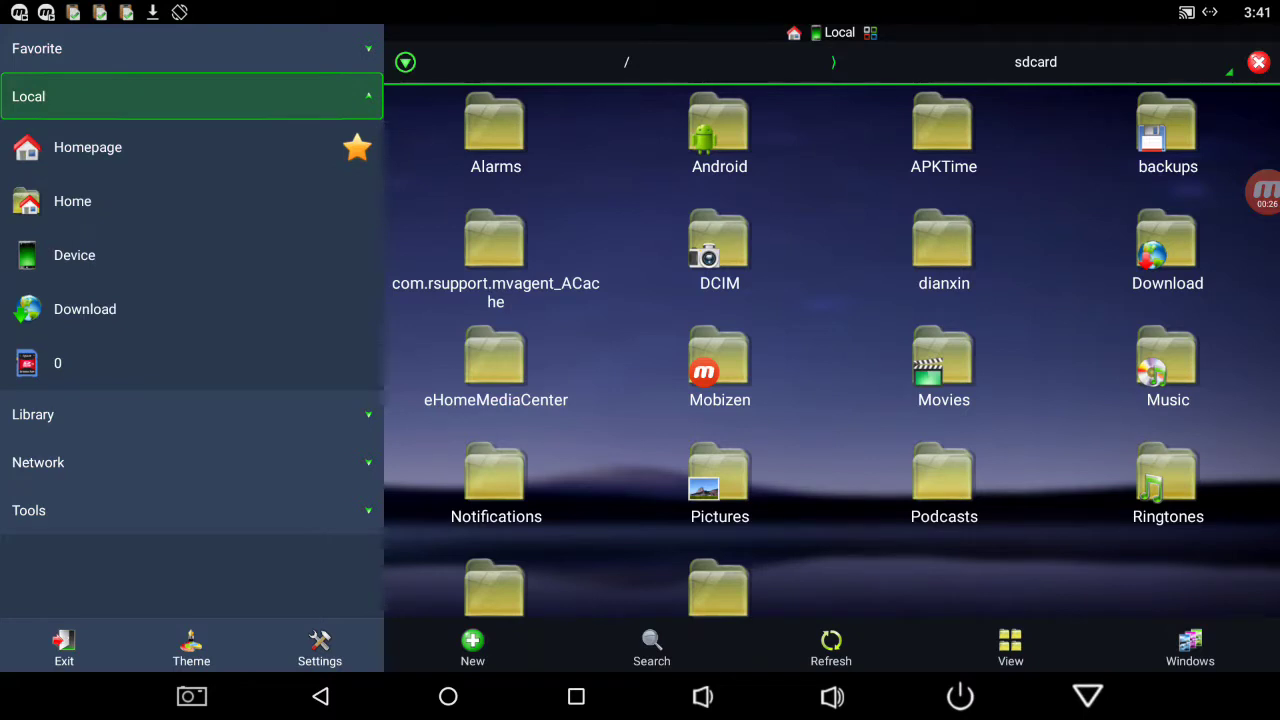
{"action": "key", "text": "Return"}
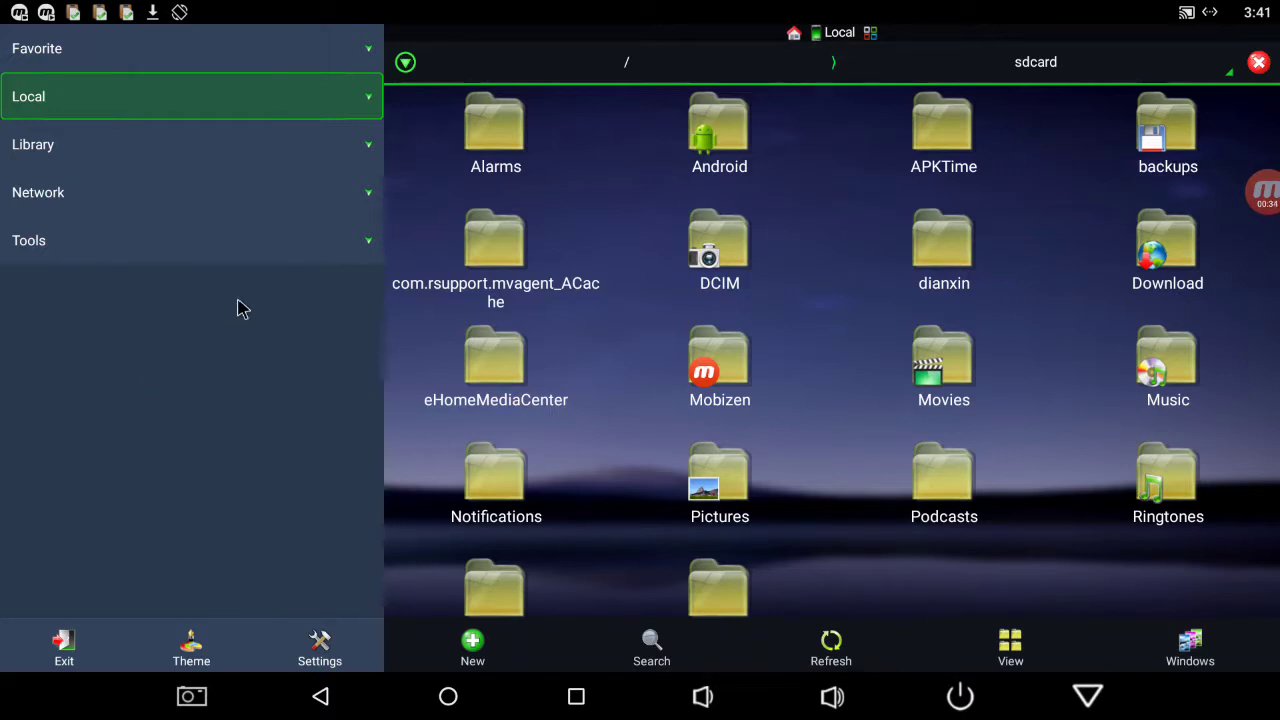
- Expand the Tools section, look at the Recycle Bin options, and close them without choosing any
{"action": "left_click", "coordinate": [220, 262]}
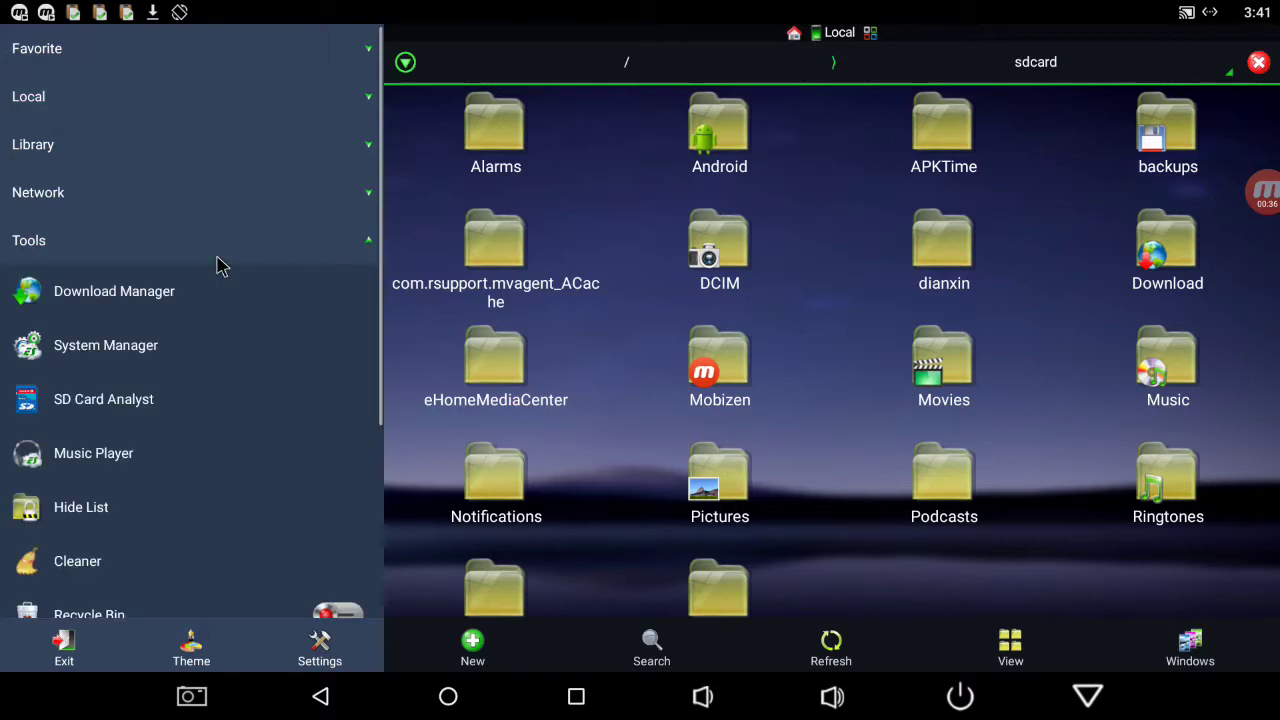
{"action": "key", "text": "Down"}
{"action": "key", "text": "Down"}
{"action": "key", "text": "Down"}
{"action": "key", "text": "Down"}
{"action": "key", "text": "Down"}
{"action": "key", "text": "Down"}
{"action": "key", "text": "Down"}
{"action": "key", "text": "Down"}
{"action": "key", "text": "Down"}
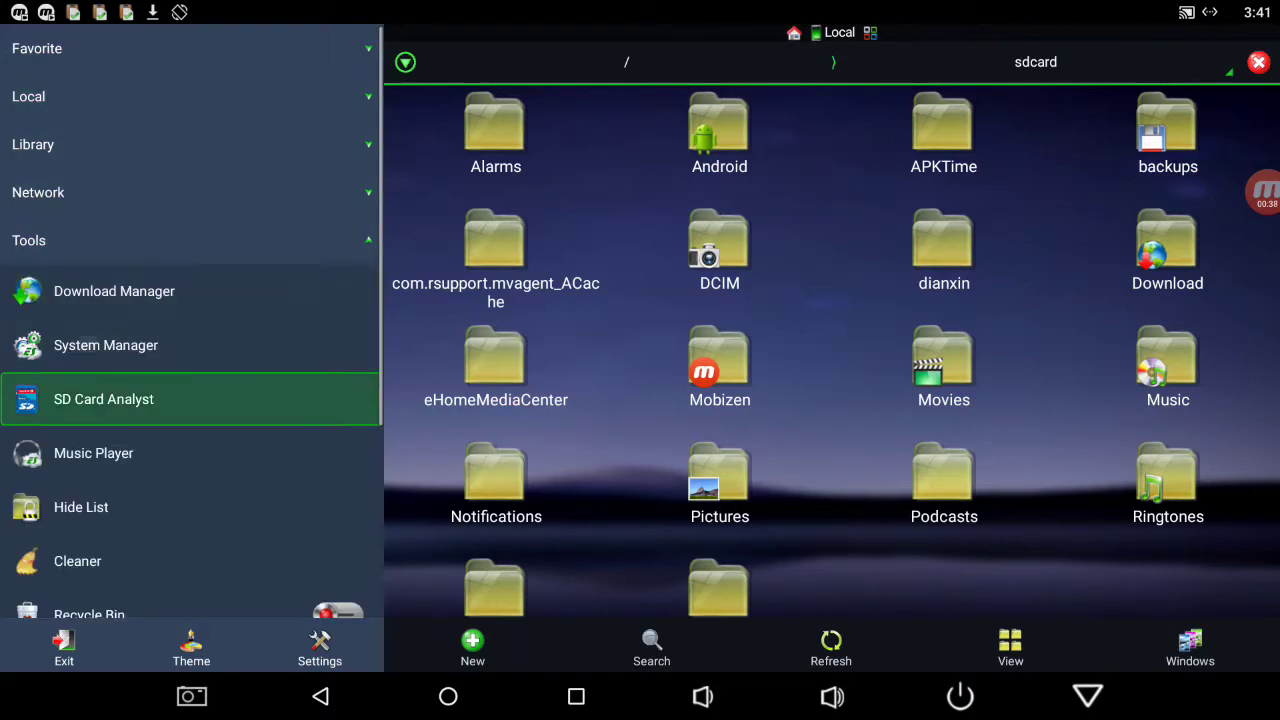
{"action": "key", "text": "Down"}
{"action": "key", "text": "Down"}
{"action": "key", "text": "Up"}
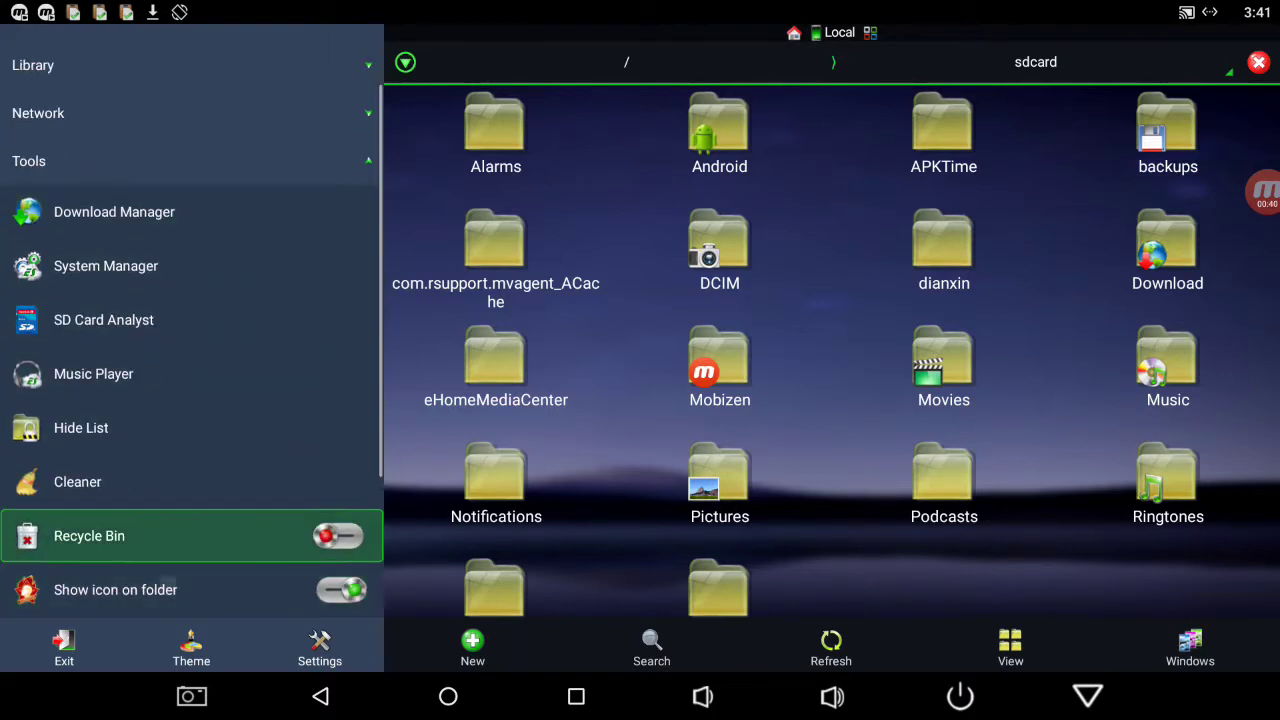
{"action": "key", "text": "Return"}
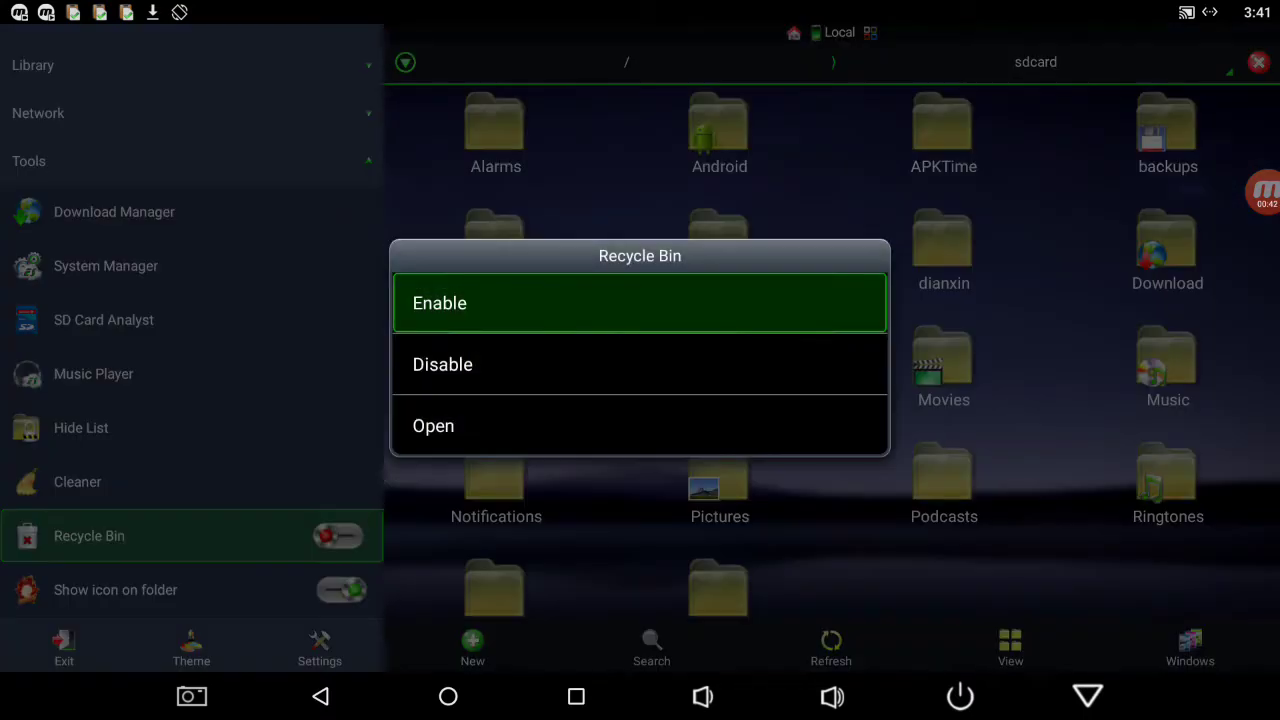
{"action": "key", "text": "Escape"}
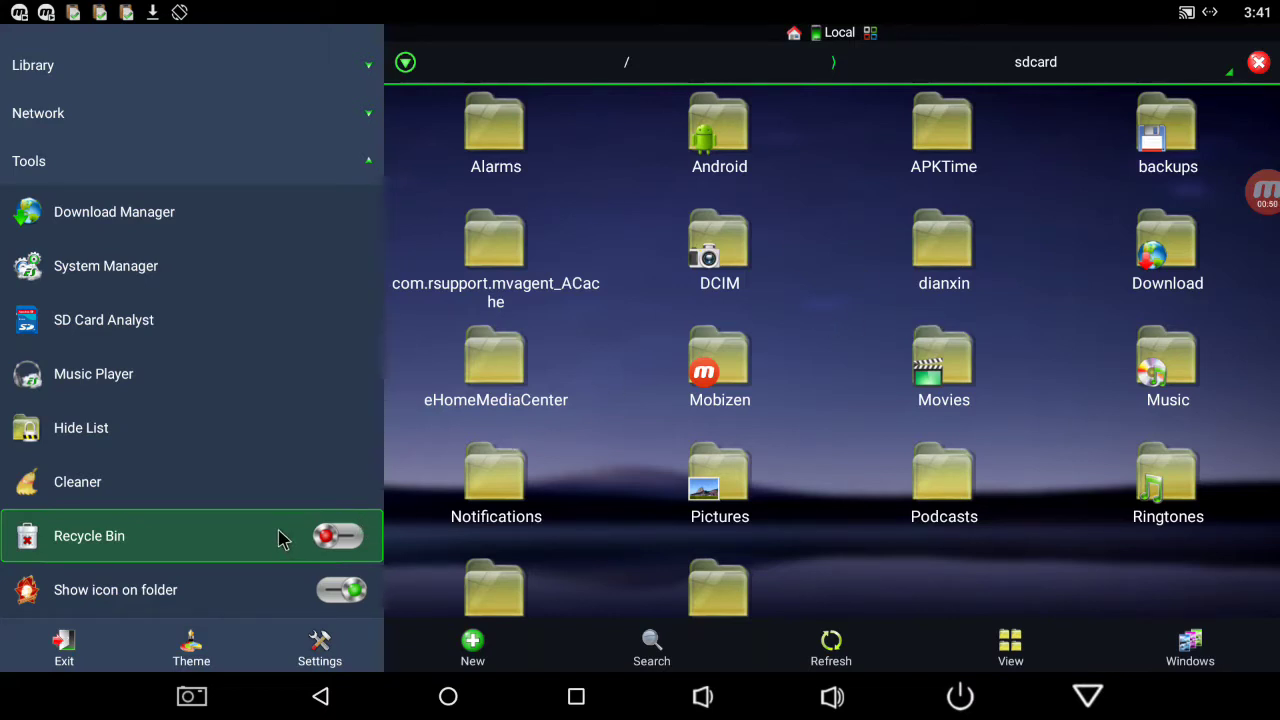
- Return to the Tools heading and collapse its section
{"action": "key", "text": "Up"}
{"action": "key", "text": "Up"}
{"action": "key", "text": "Up"}
{"action": "key", "text": "Up"}
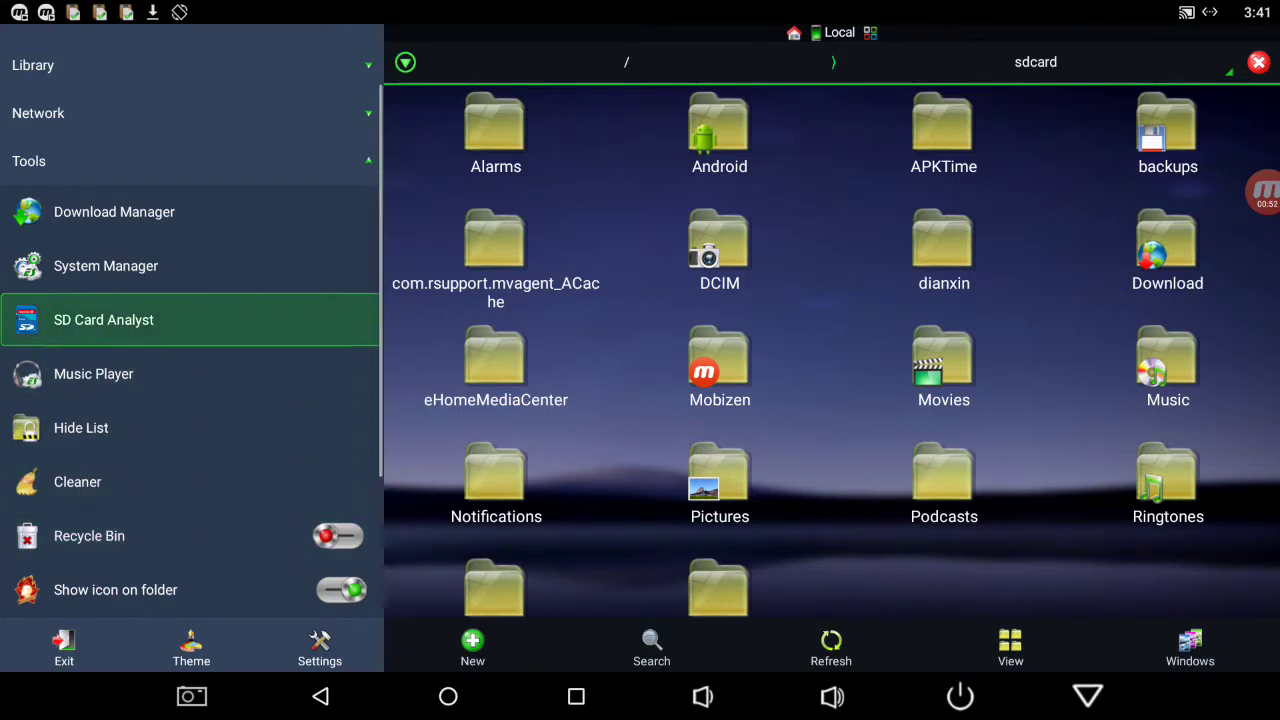
{"action": "key", "text": "Up"}
{"action": "key", "text": "Up"}
{"action": "key", "text": "Up"}
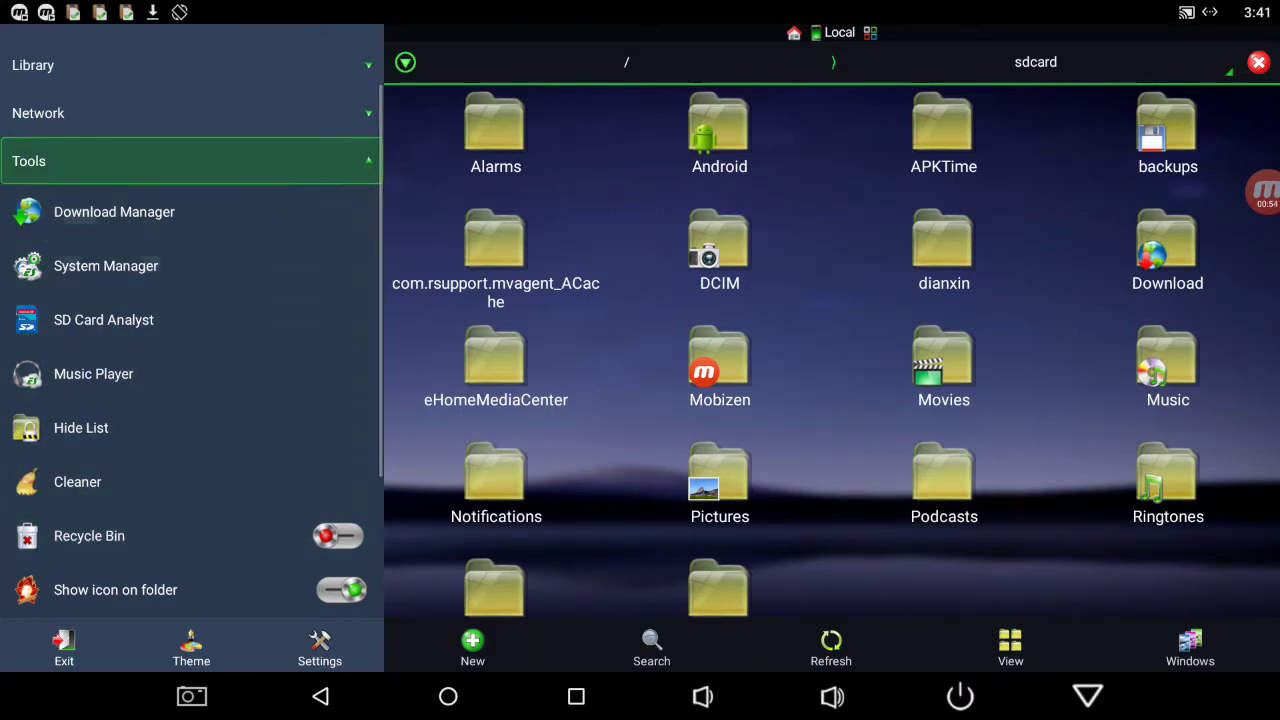
{"action": "key", "text": "Return"}
- Expand the Network section and open the Cloud storage locations
{"action": "key", "text": "Up"}
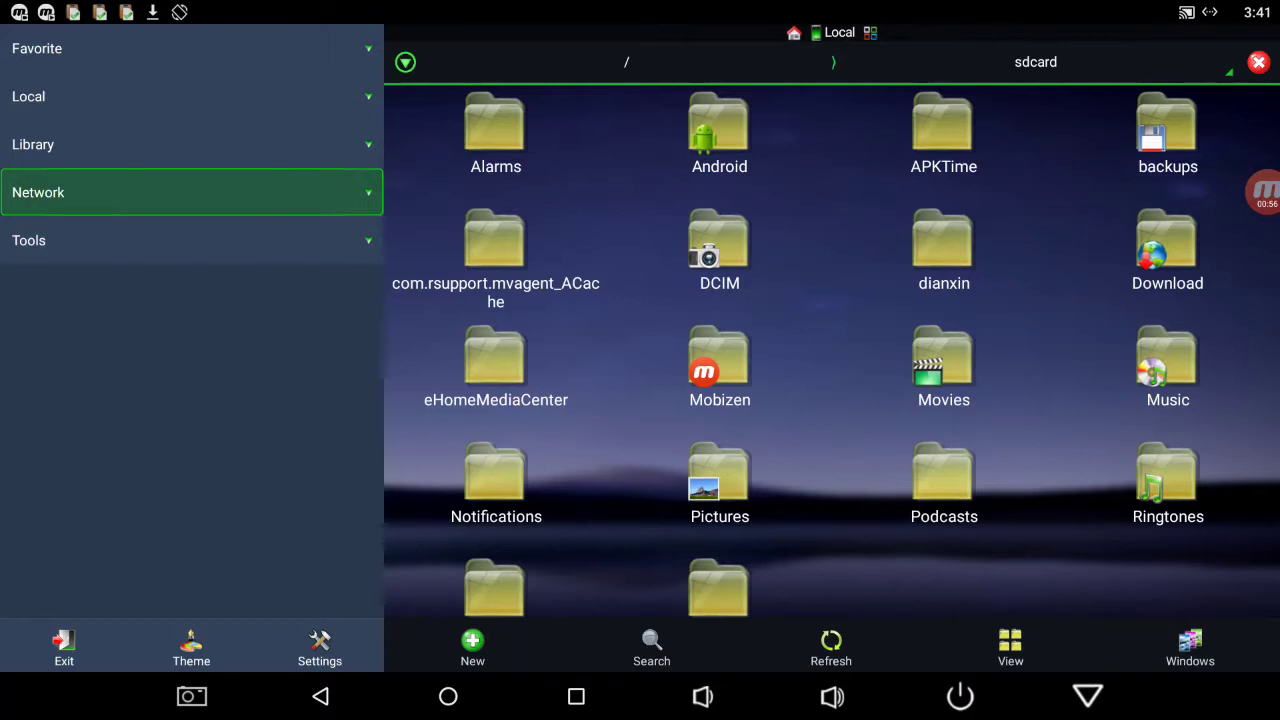
{"action": "key", "text": "Return"}
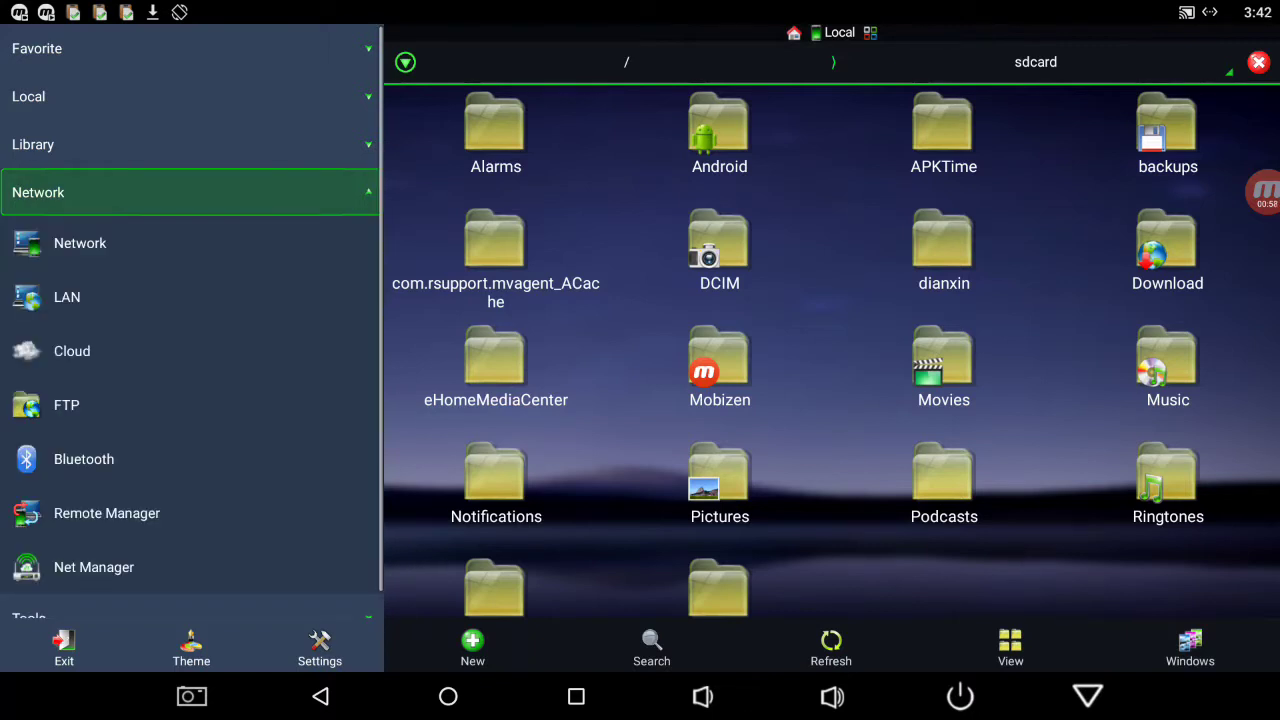
{"action": "key", "text": "Down"}
{"action": "key", "text": "Down"}
{"action": "key", "text": "Down"}
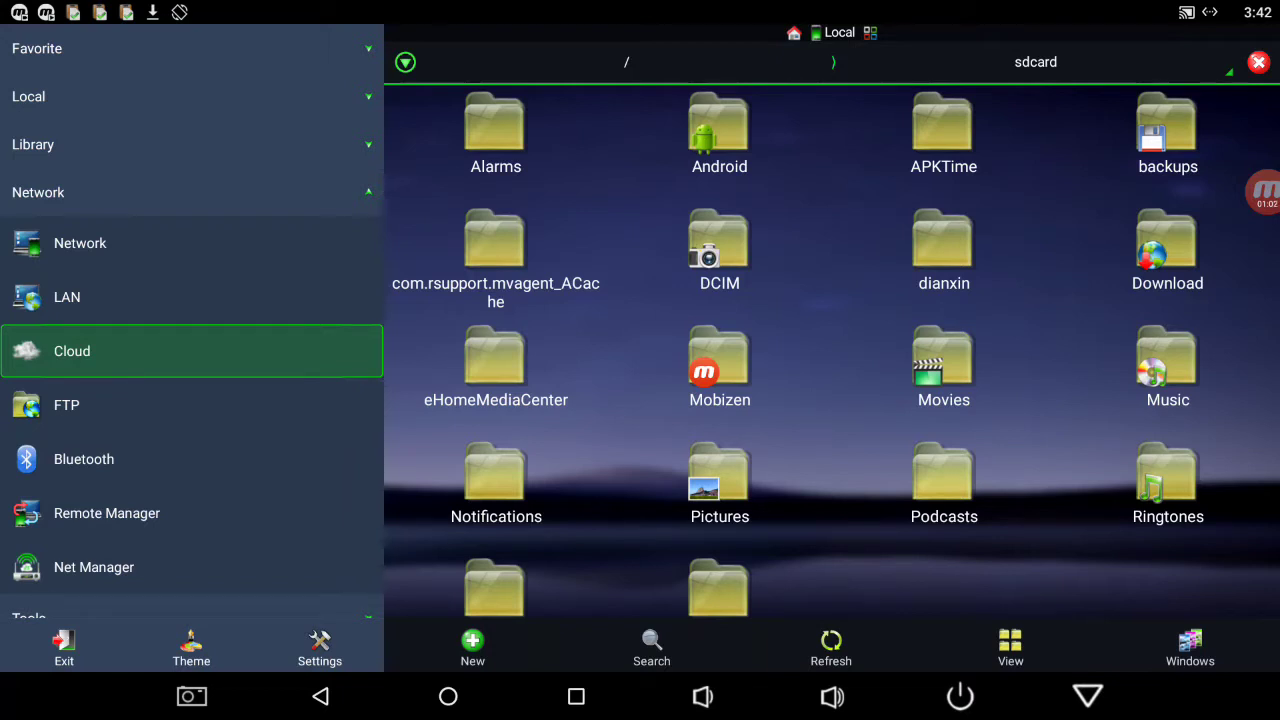
{"action": "key", "text": "Return"}
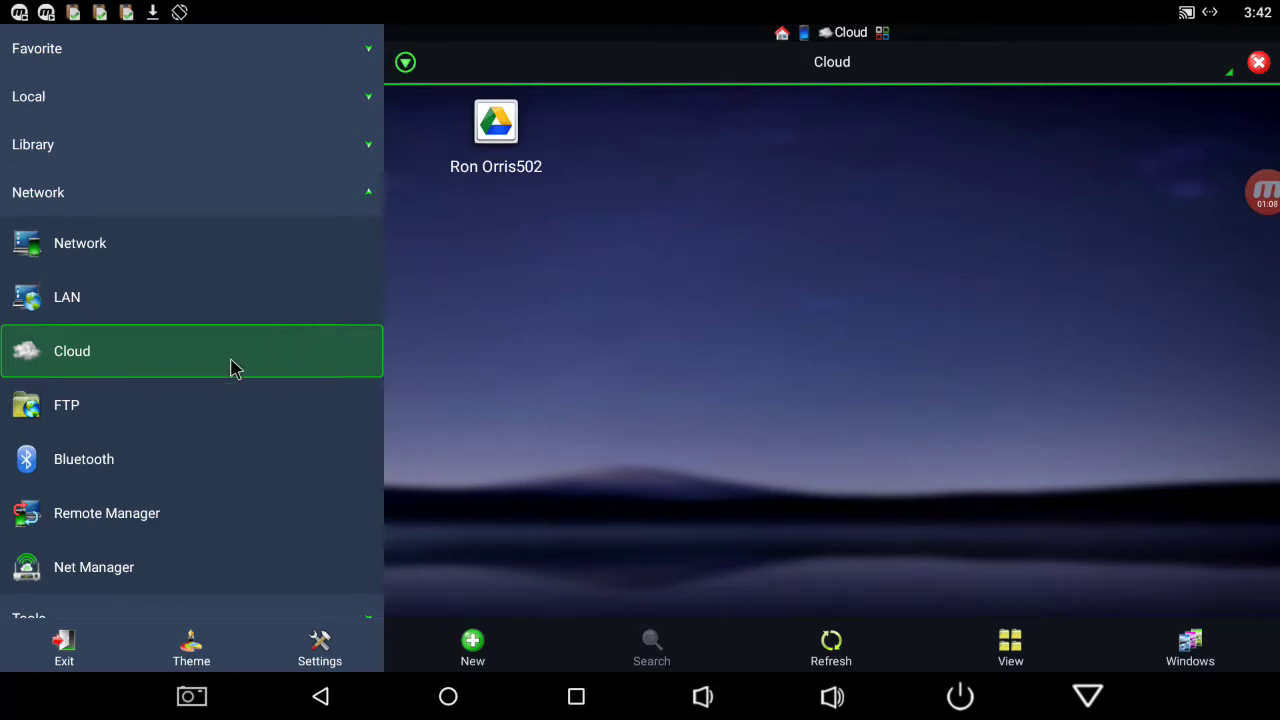
- Look through the remaining Network entries, such as FTP, Bluetooth and Remote Manager, and collapse the section
{"action": "key", "text": "Down"}
{"action": "key", "text": "Down"}
{"action": "key", "text": "Down"}
{"action": "key", "text": "Down"}
{"action": "key", "text": "Down"}
{"action": "key", "text": "Down"}
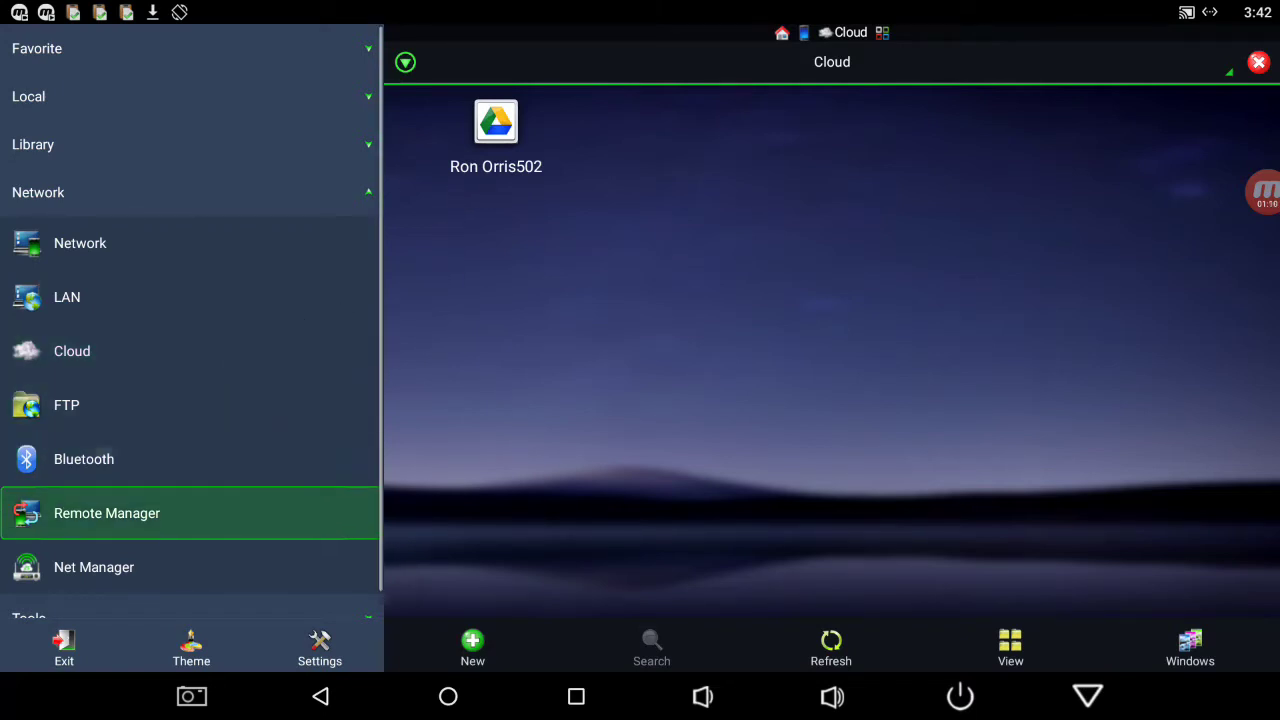
{"action": "key", "text": "Up"}
{"action": "key", "text": "Up"}
{"action": "key", "text": "Up"}
{"action": "key", "text": "Up"}
{"action": "key", "text": "Up"}
{"action": "key", "text": "Up"}
{"action": "key", "text": "Up"}
{"action": "key", "text": "Up"}
{"action": "key", "text": "Up"}
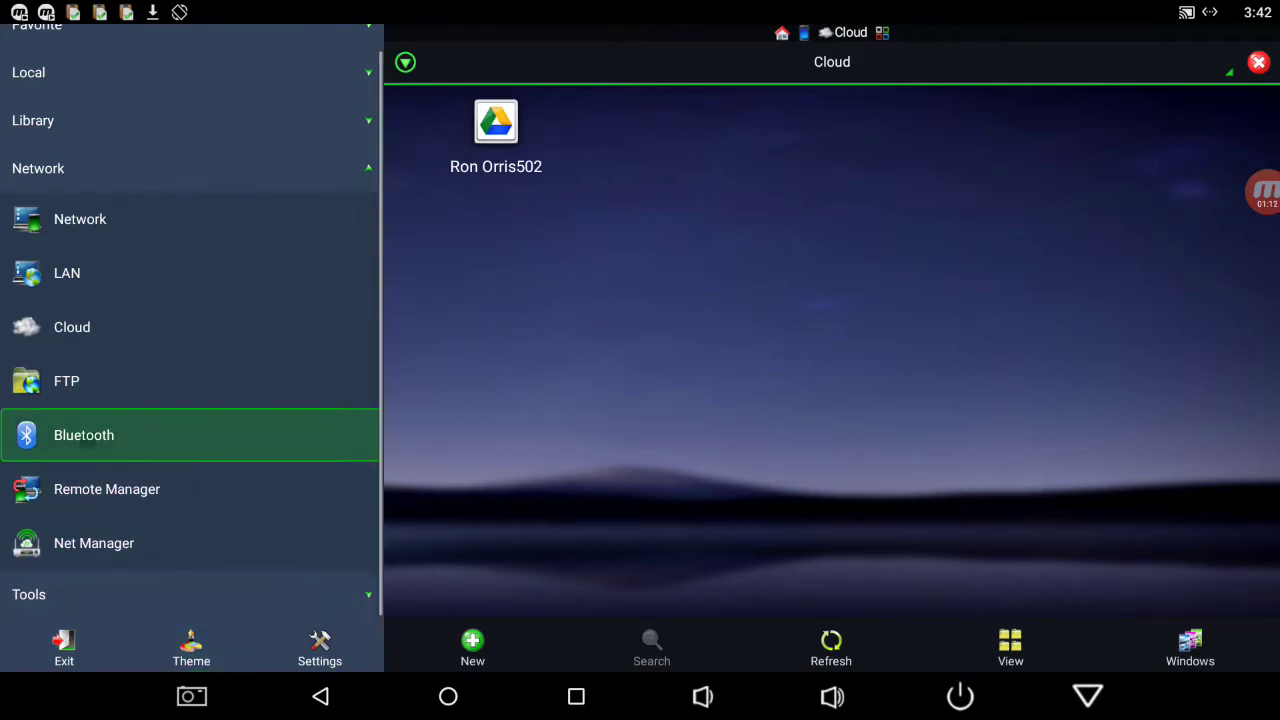
{"action": "key", "text": "Return"}
- Expand the Library section, look through its media, document and app categories, and collapse it again
{"action": "key", "text": "Up"}
{"action": "key", "text": "Return"}
{"action": "key", "text": "Down"}
{"action": "key", "text": "Down"}
{"action": "key", "text": "Down"}
{"action": "key", "text": "Down"}
{"action": "key", "text": "Down"}
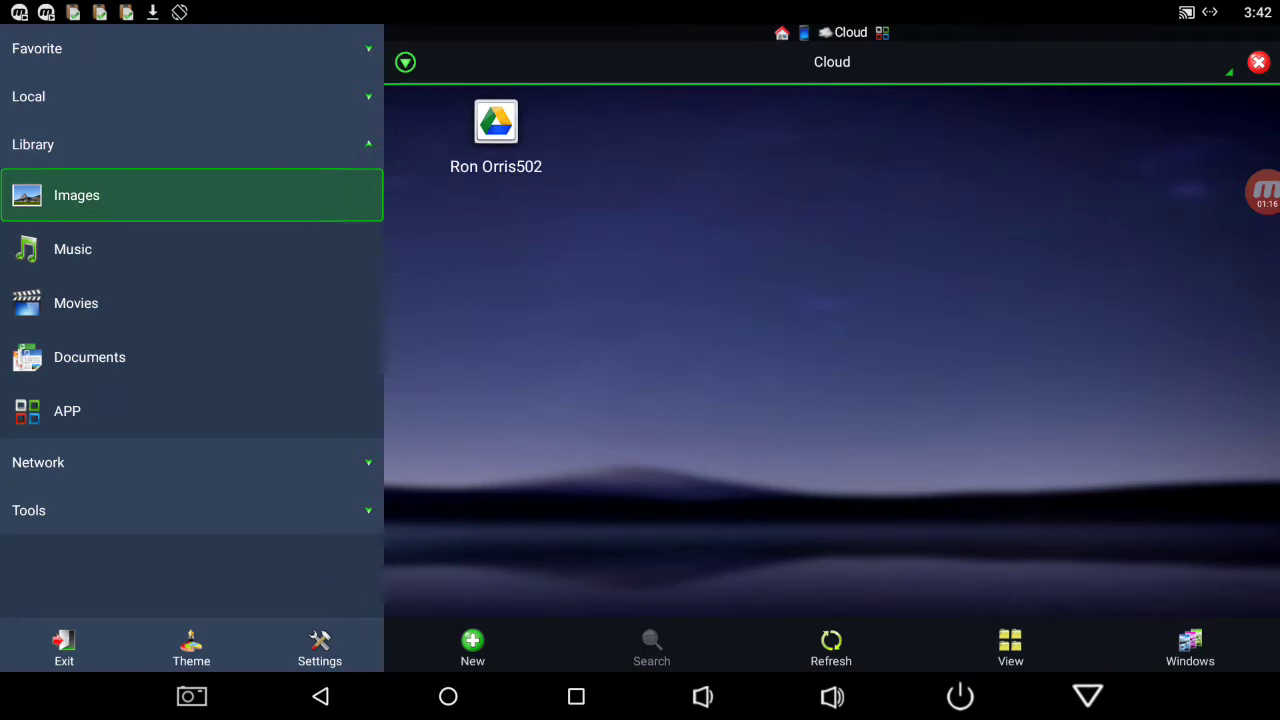
{"action": "key", "text": "Up"}
{"action": "key", "text": "Up"}
{"action": "key", "text": "Up"}
{"action": "key", "text": "Up"}
{"action": "key", "text": "Up"}
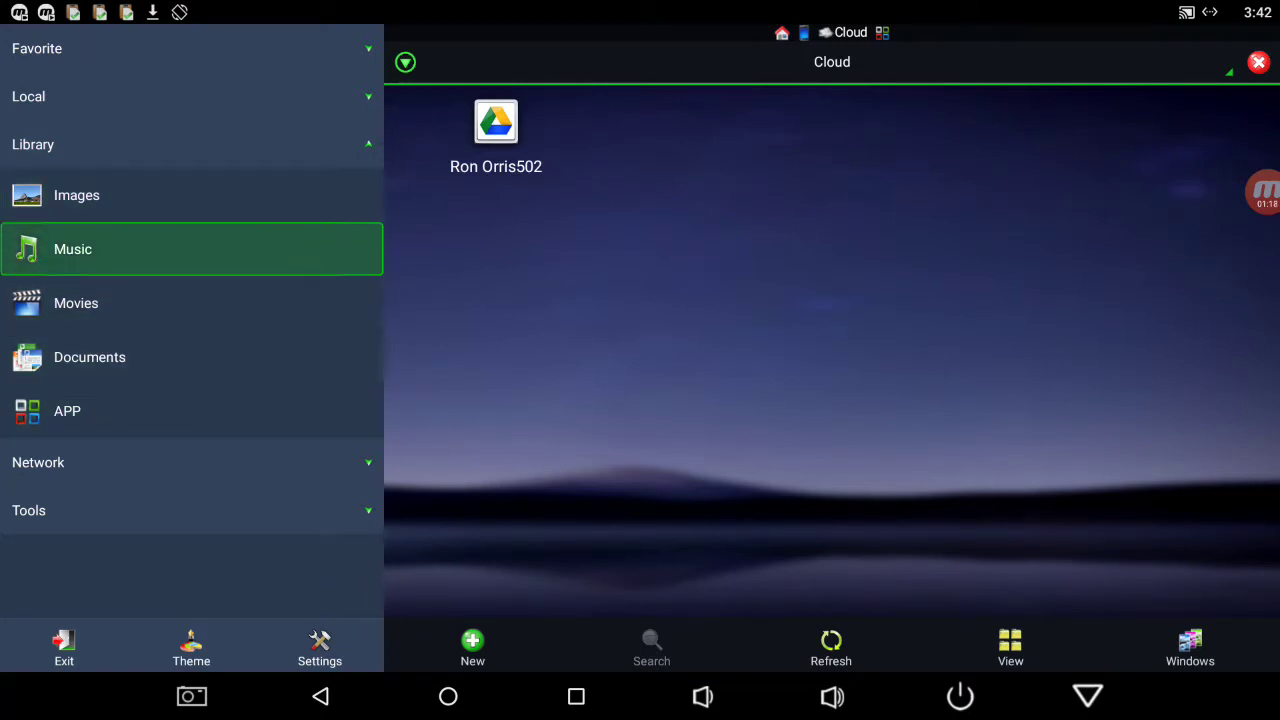
{"action": "key", "text": "Return"}
- Expand the Local section and open the Home folder
{"action": "key", "text": "Up"}
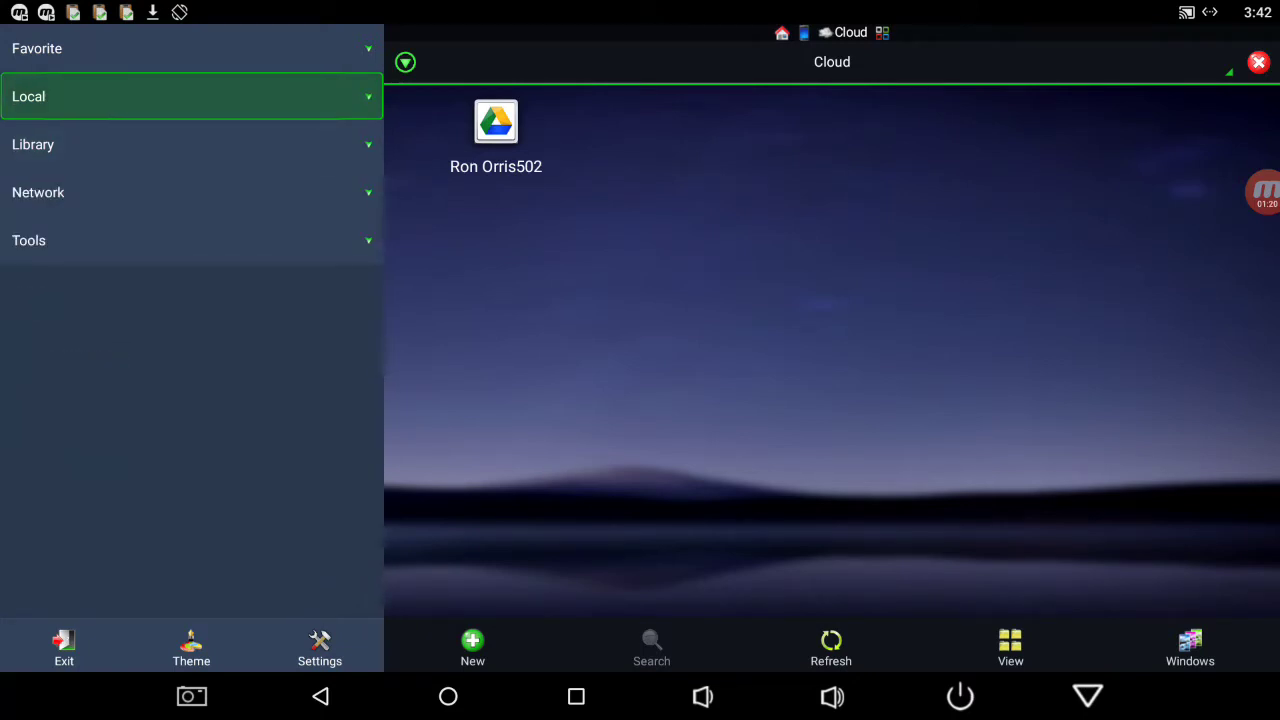
{"action": "key", "text": "Return"}
{"action": "key", "text": "Down"}
{"action": "key", "text": "Down"}
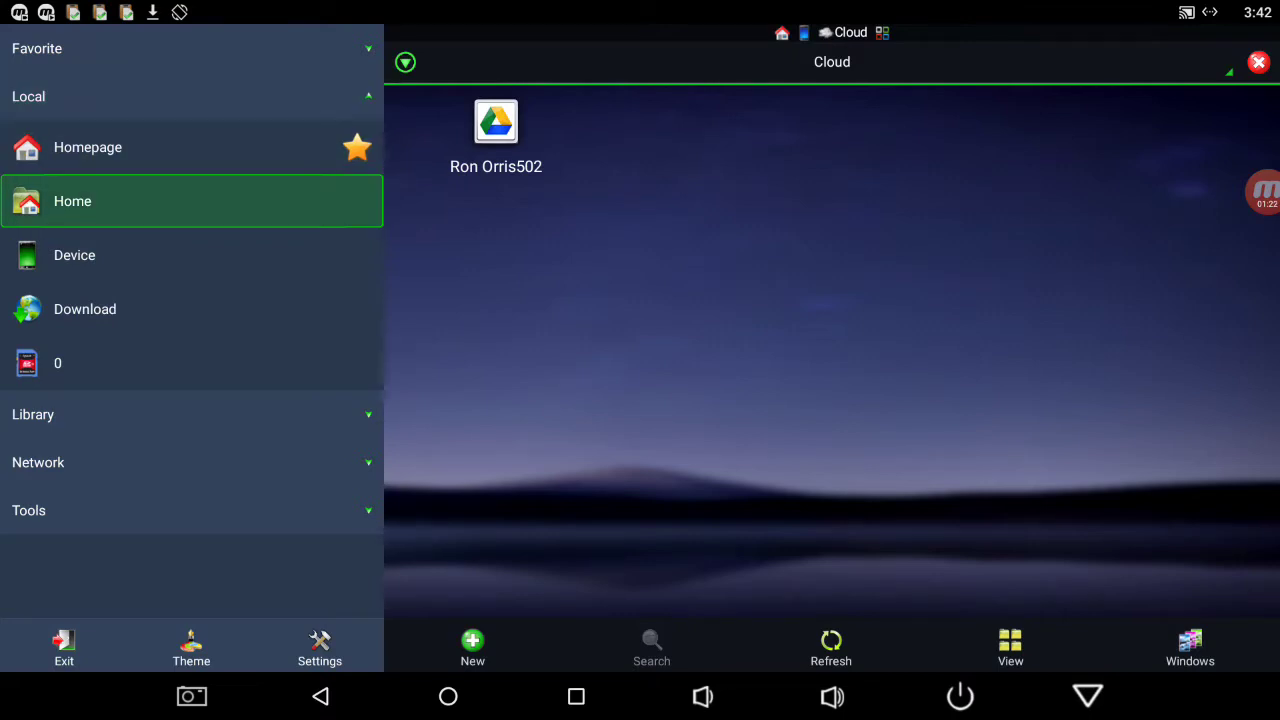
{"action": "key", "text": "Return"}
- Open the Homepage overview and view the user-installed apps through its APP category
{"action": "key", "text": "Up"}
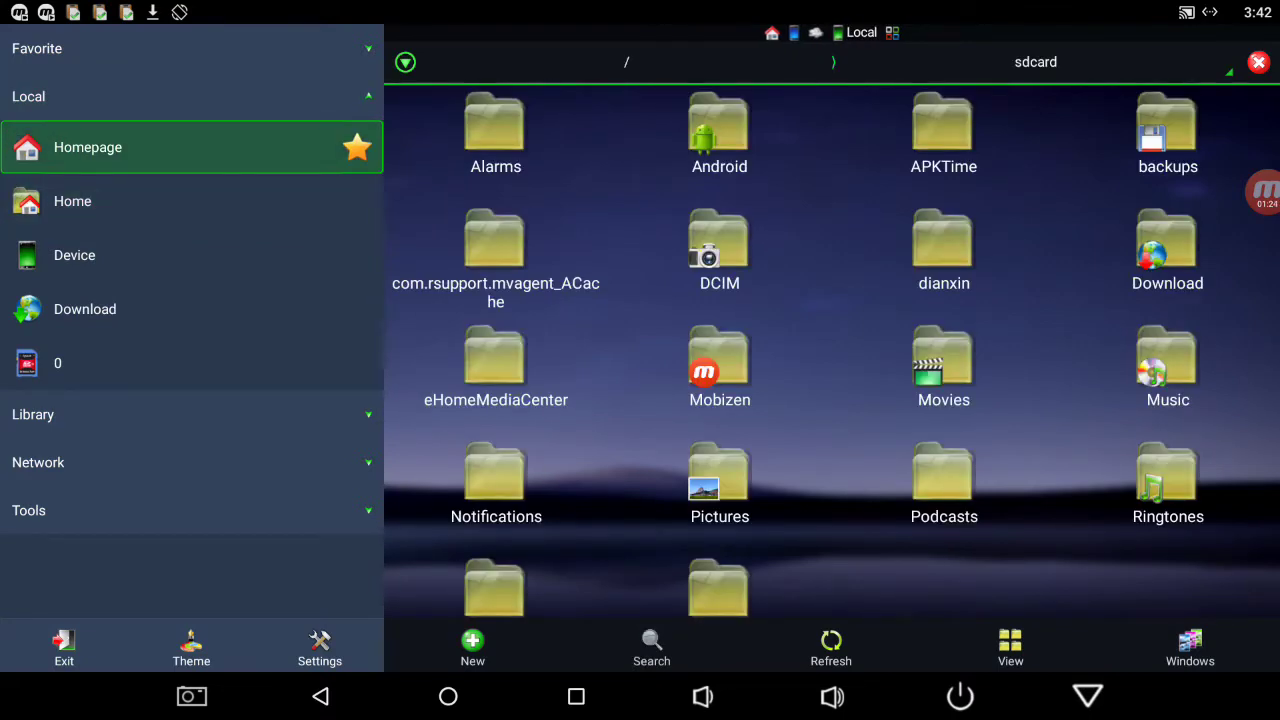
{"action": "key", "text": "Return"}
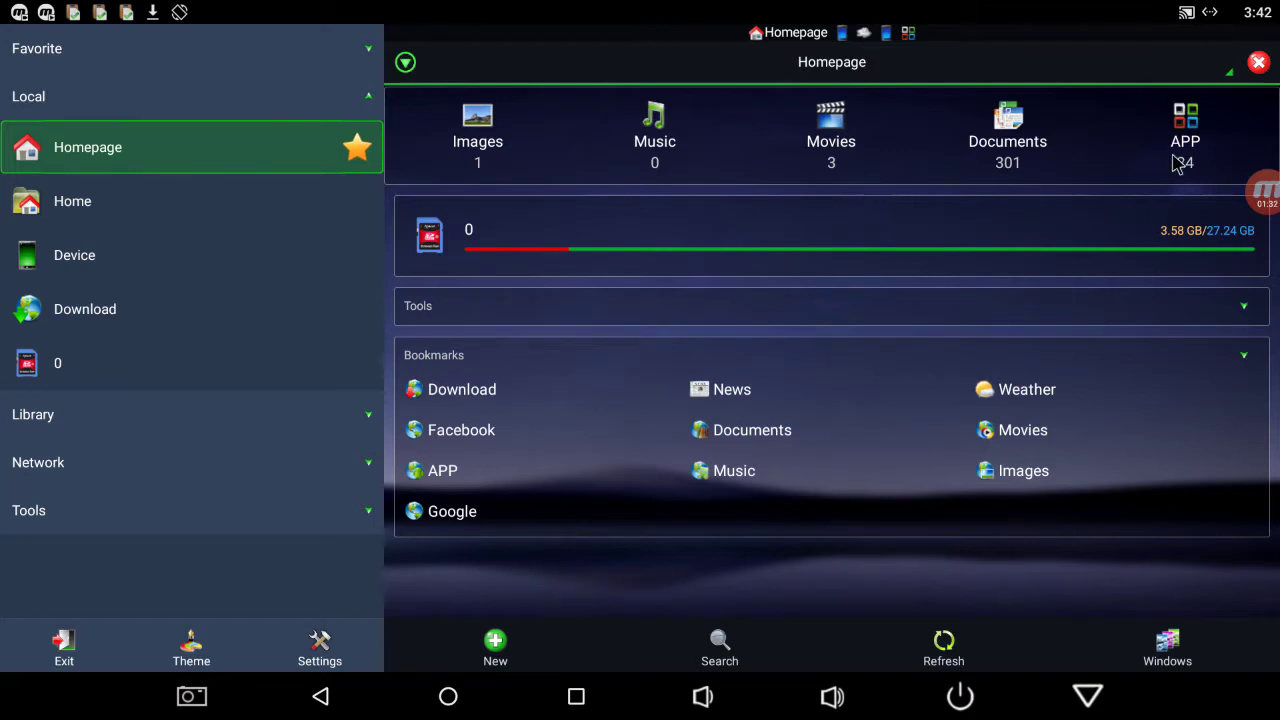
{"action": "left_click", "coordinate": [1212, 130]}
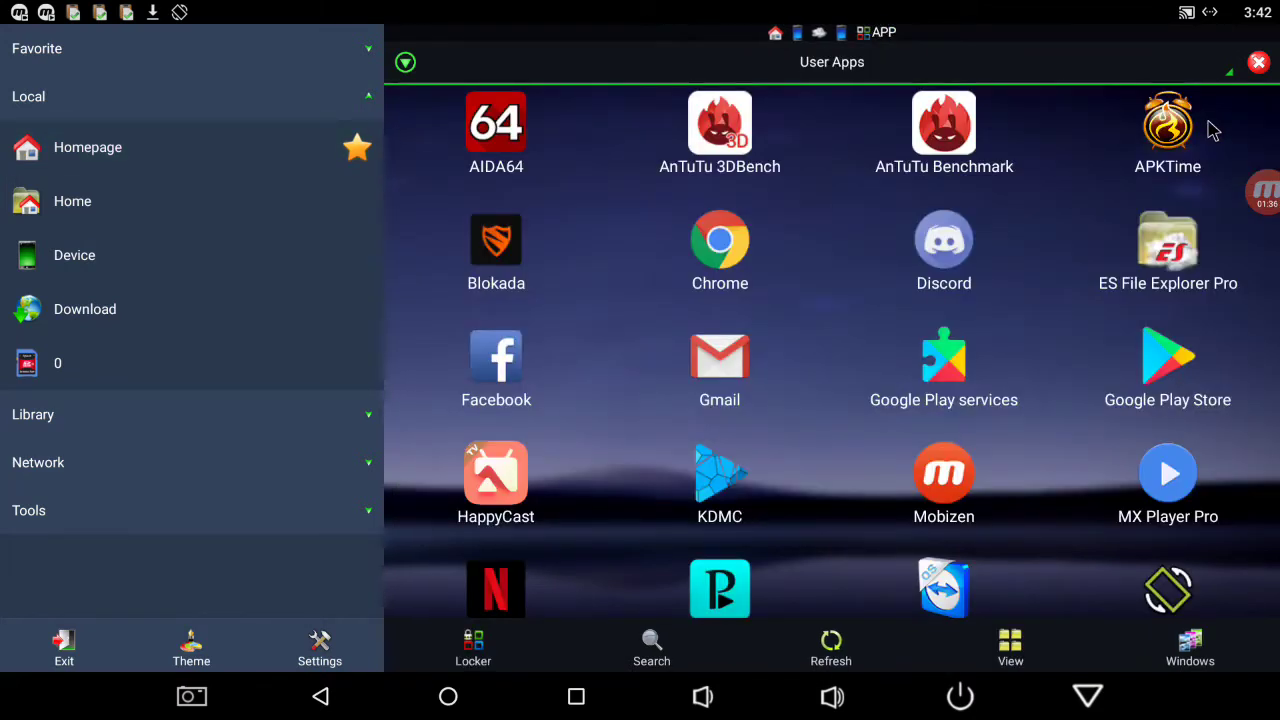
{"action": "key", "text": "Escape"}
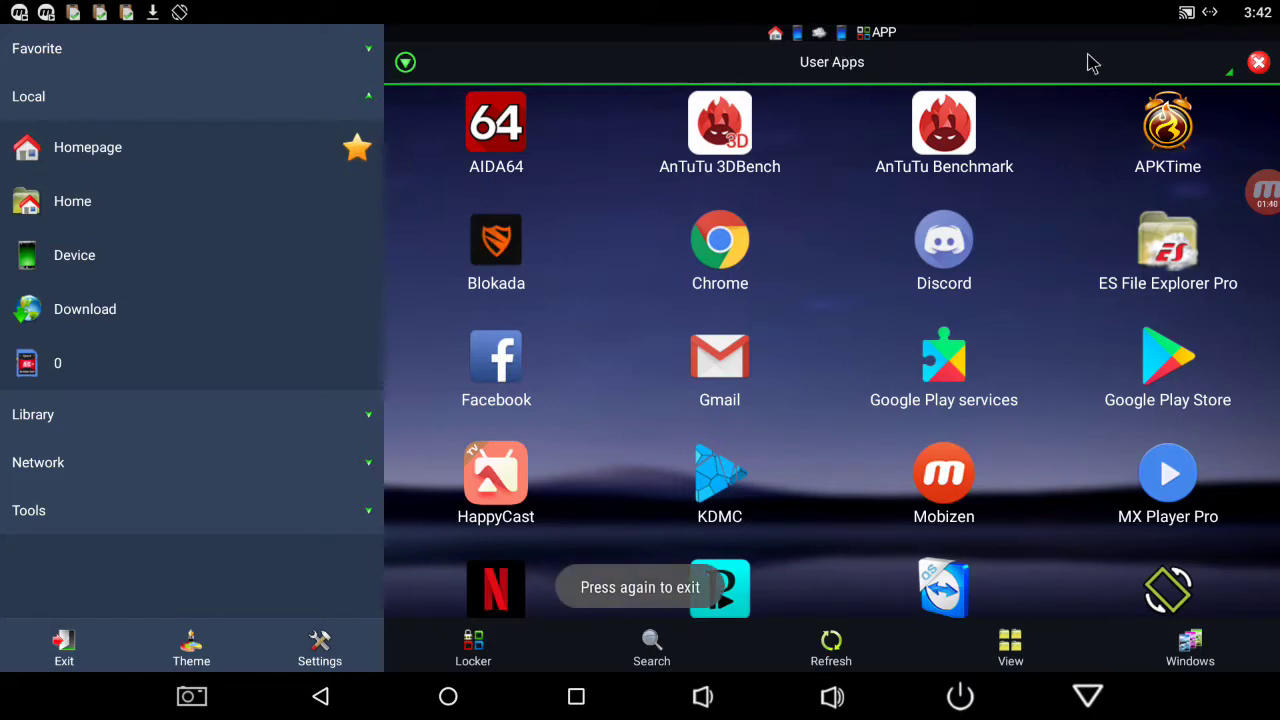
- Close the open User Apps, Home folder and Cloud windows
{"action": "left_click", "coordinate": [1256, 63]}
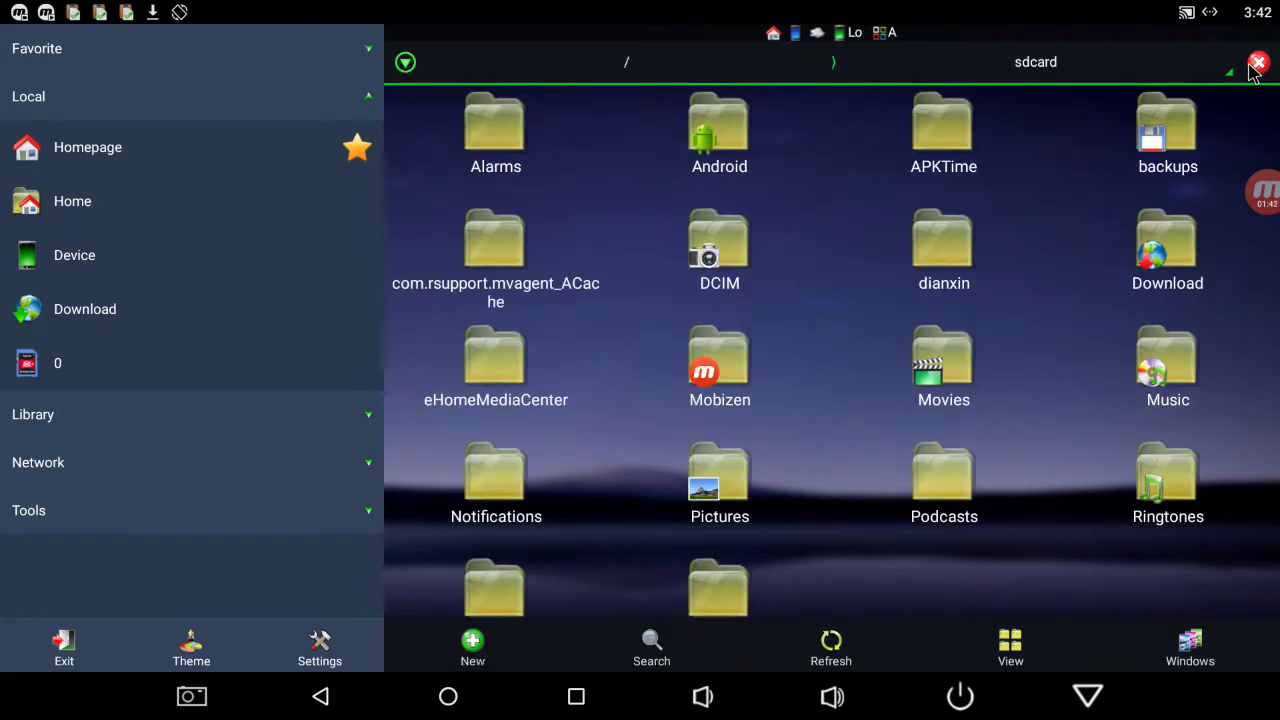
{"action": "left_click", "coordinate": [1257, 63]}
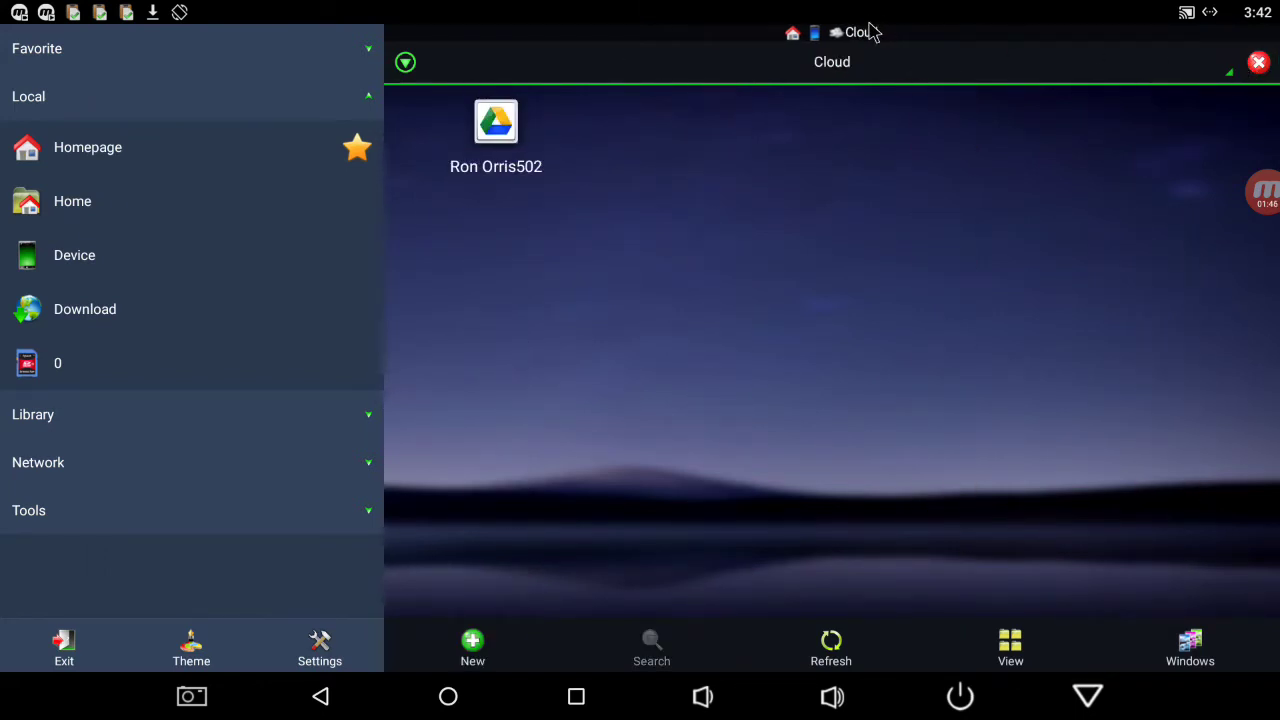
{"action": "left_click", "coordinate": [1257, 63]}
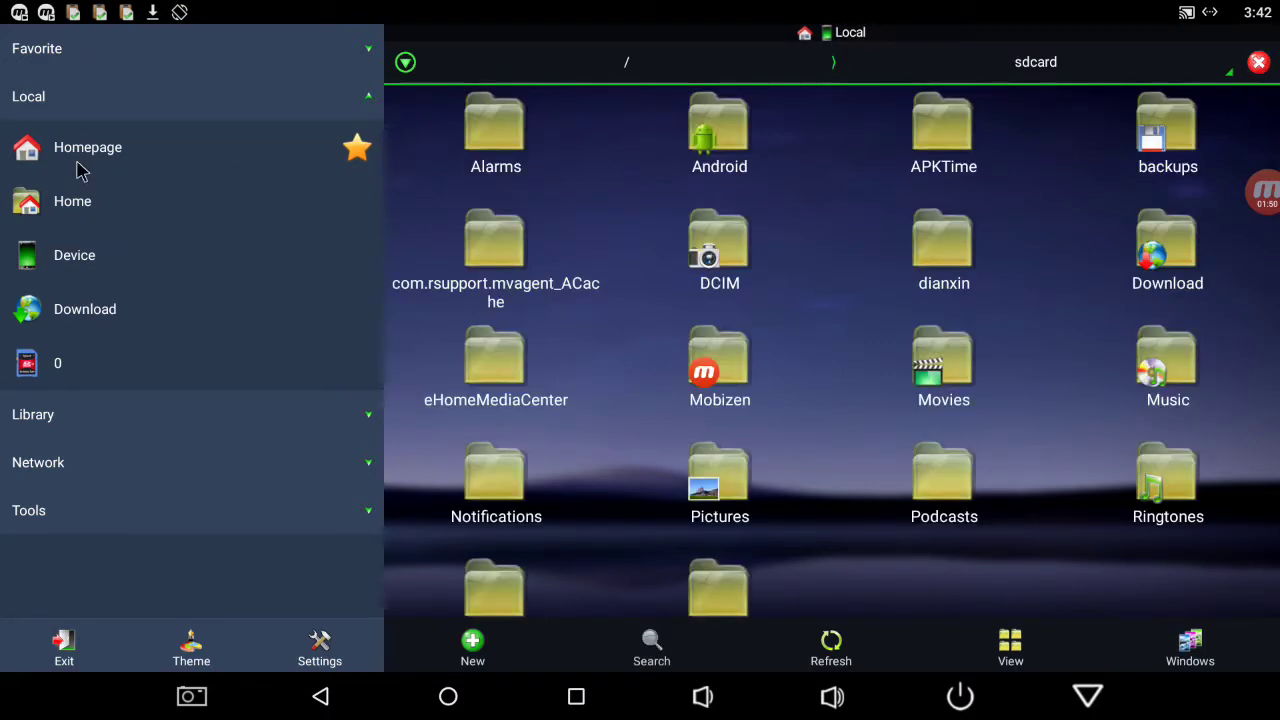
- Collapse the Local section, expand Favorite, and open the Google bookmark
{"action": "left_click", "coordinate": [105, 100]}
{"action": "left_click", "coordinate": [112, 50]}
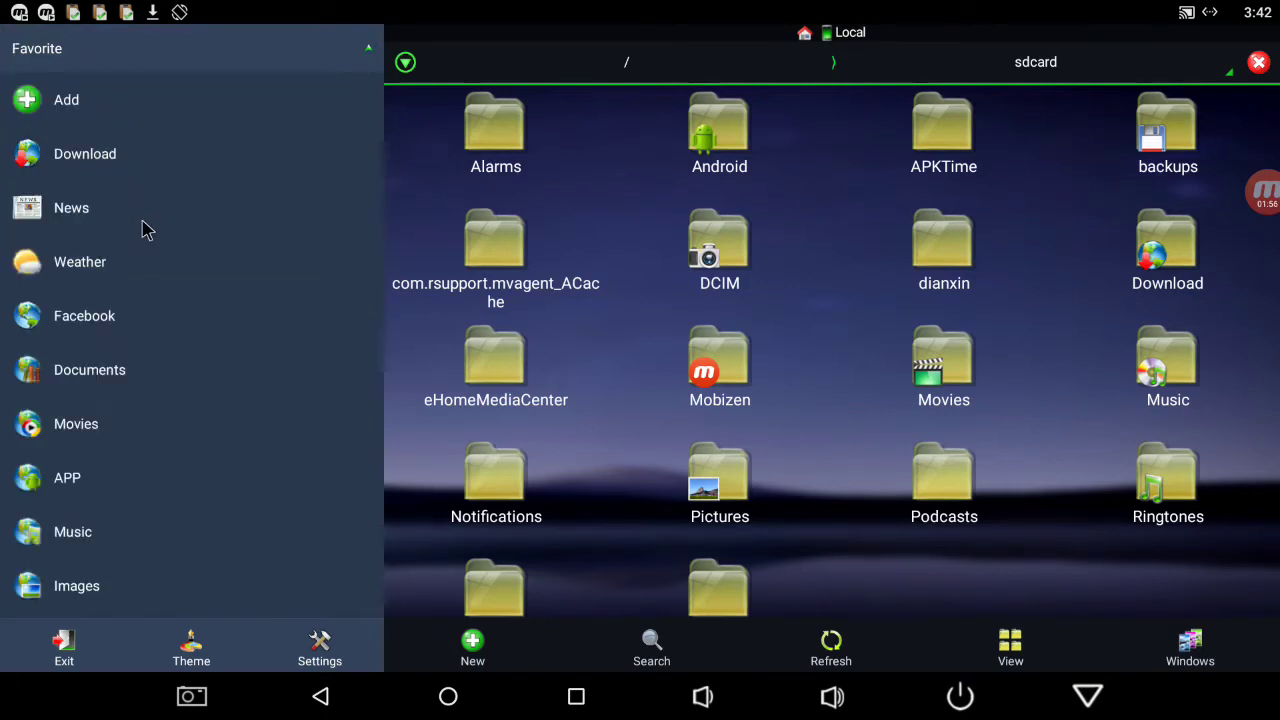
{"action": "key", "text": "Down"}
{"action": "key", "text": "Down"}
{"action": "key", "text": "Down"}
{"action": "key", "text": "Down"}
{"action": "key", "text": "Down"}
{"action": "key", "text": "Down"}
{"action": "key", "text": "Down"}
{"action": "key", "text": "Down"}
{"action": "key", "text": "Down"}
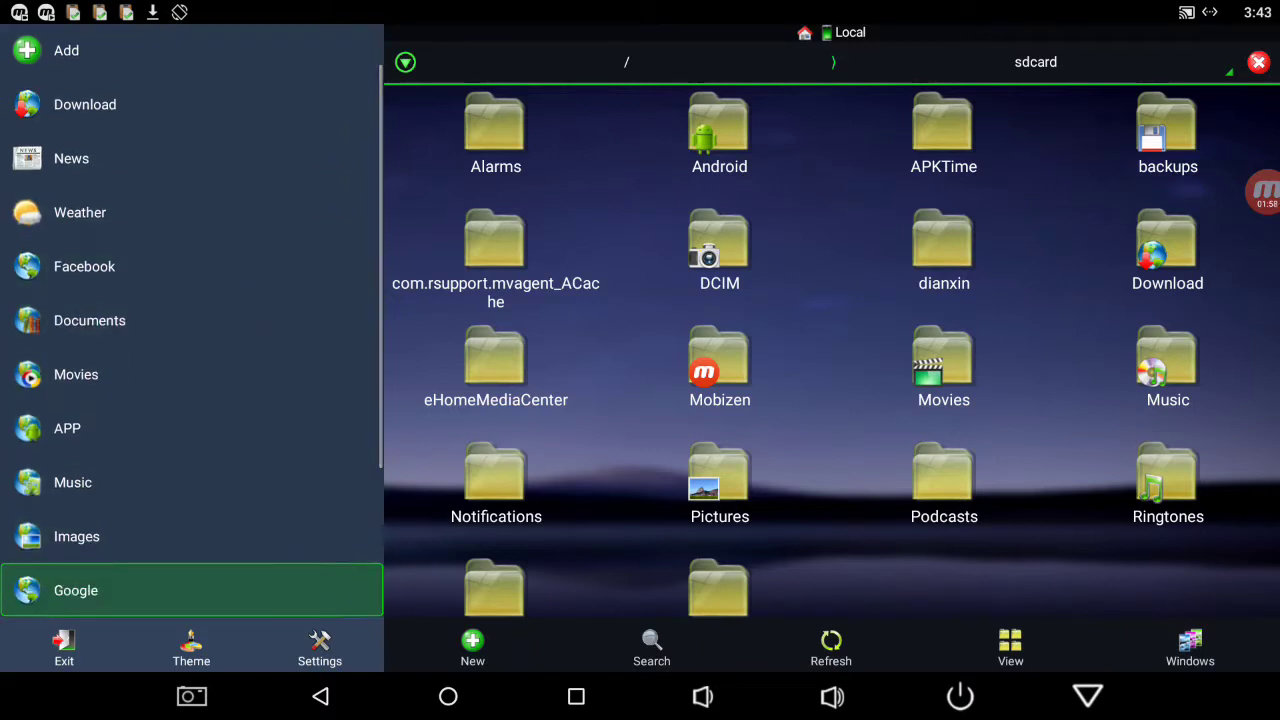
{"action": "key", "text": "Down"}
{"action": "key", "text": "Up"}
{"action": "key", "text": "Return"}
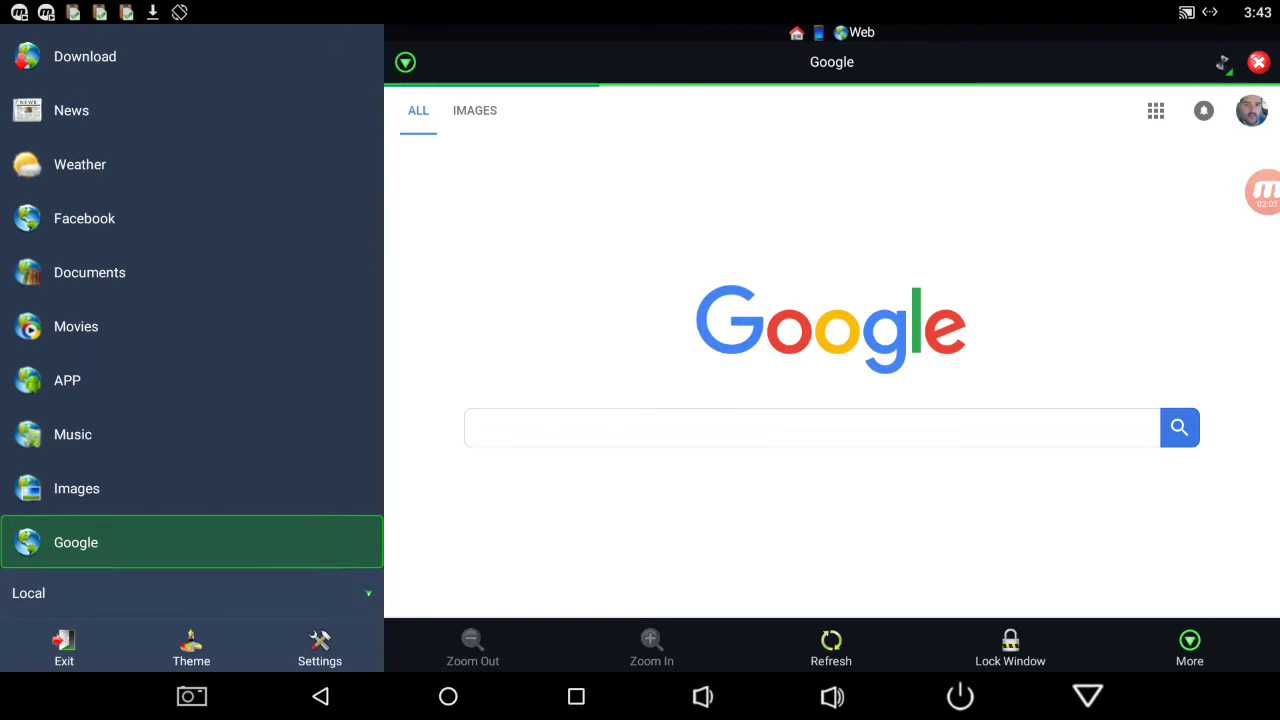
- Search Google for "aptoide"
{"action": "left_click", "coordinate": [648, 430]}
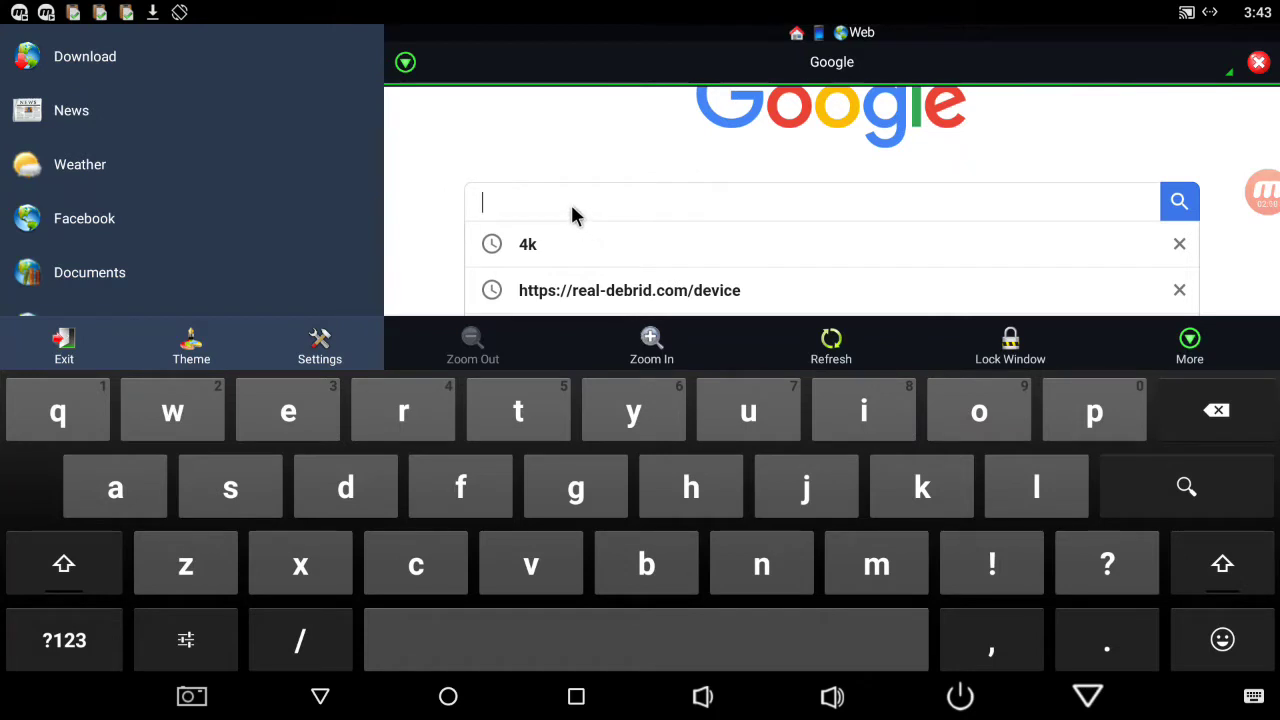
{"action": "type", "text": "aptoide"}
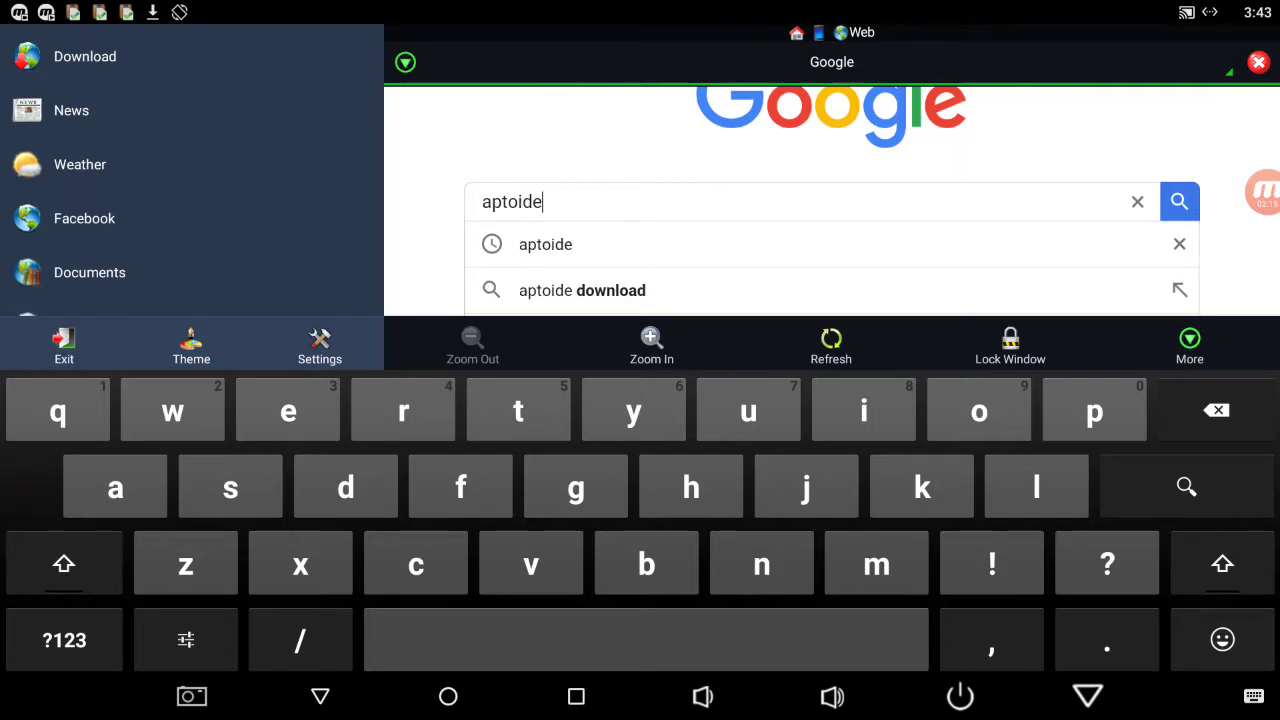
{"action": "key", "text": "Return"}
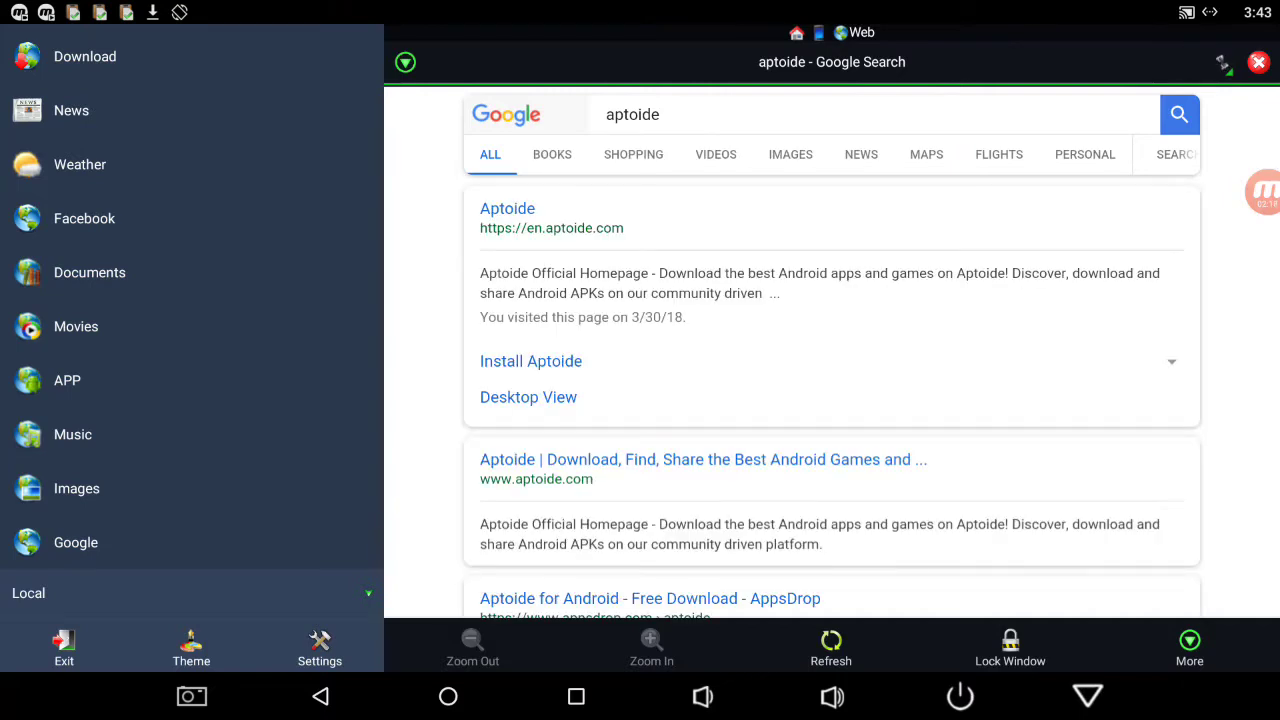
- Open the official Aptoide site from the search results and download the Aptoide installer
{"action": "left_click", "coordinate": [533, 221]}
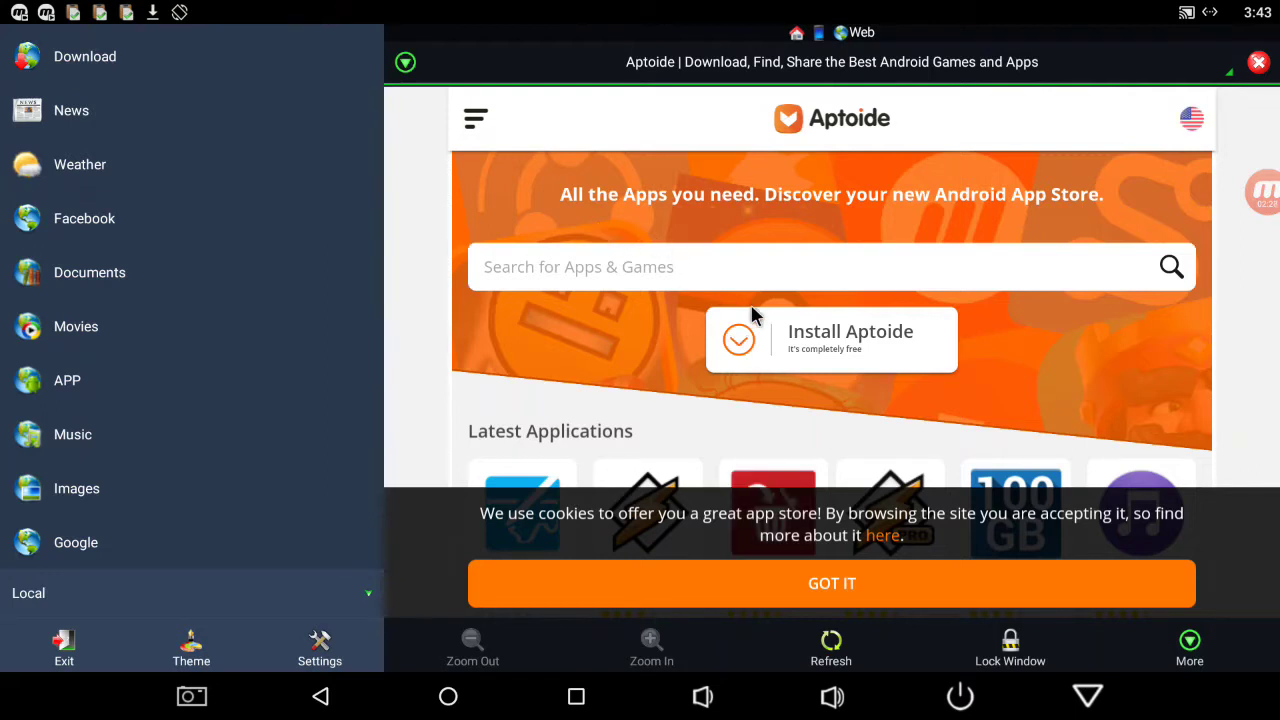
{"action": "left_click", "coordinate": [826, 339]}
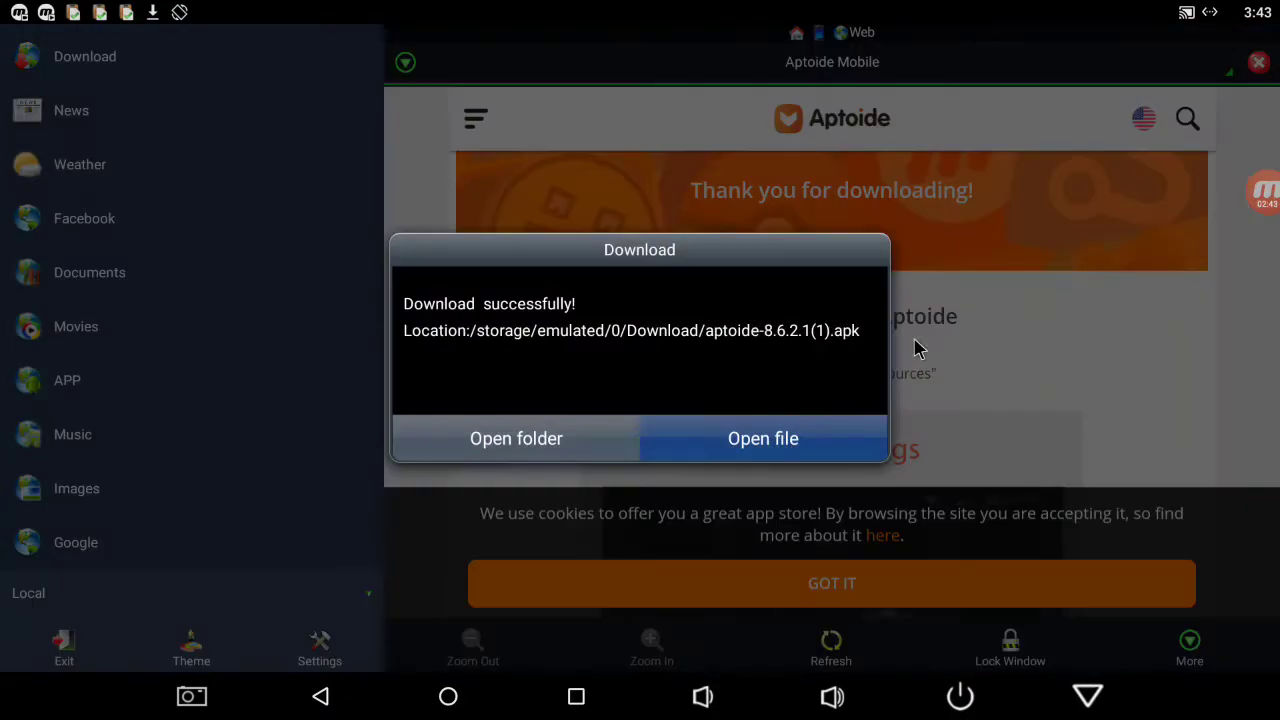
- Open the downloaded aptoide-8.6.2.1(1).apk, install Aptoide, and finish the installer without launching the app
{"action": "left_click", "coordinate": [768, 455]}
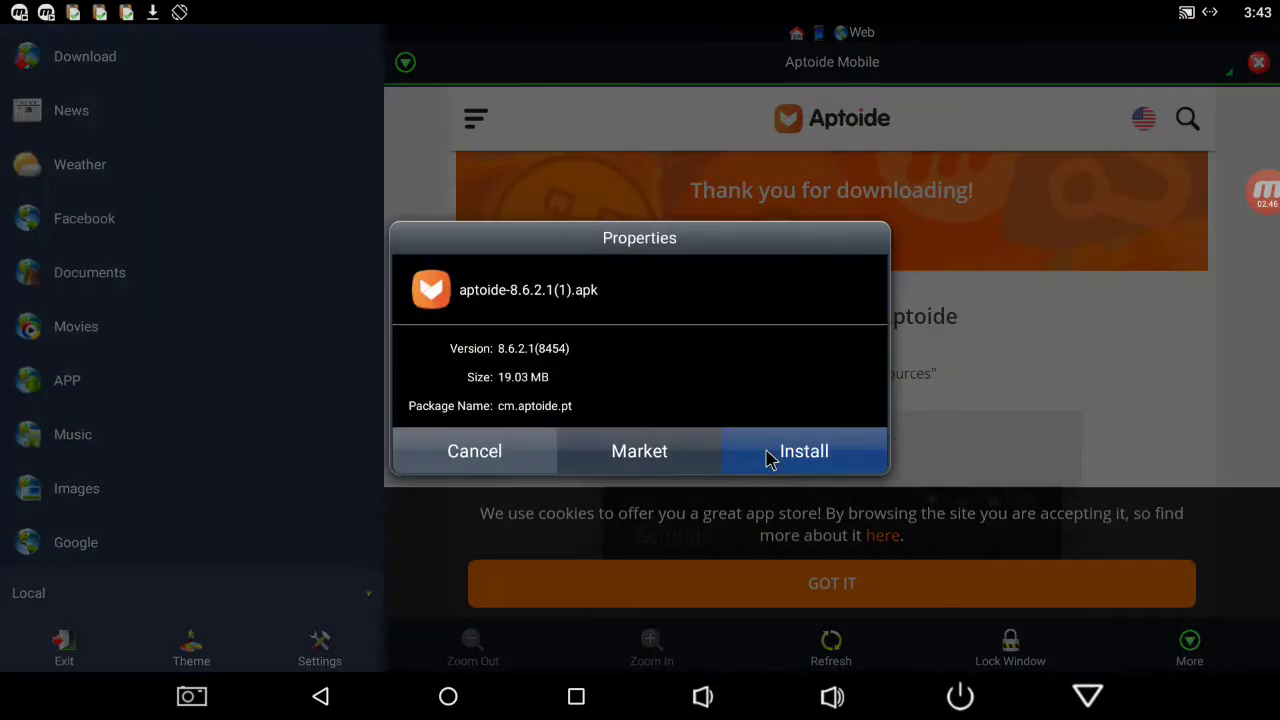
{"action": "left_click", "coordinate": [768, 452]}
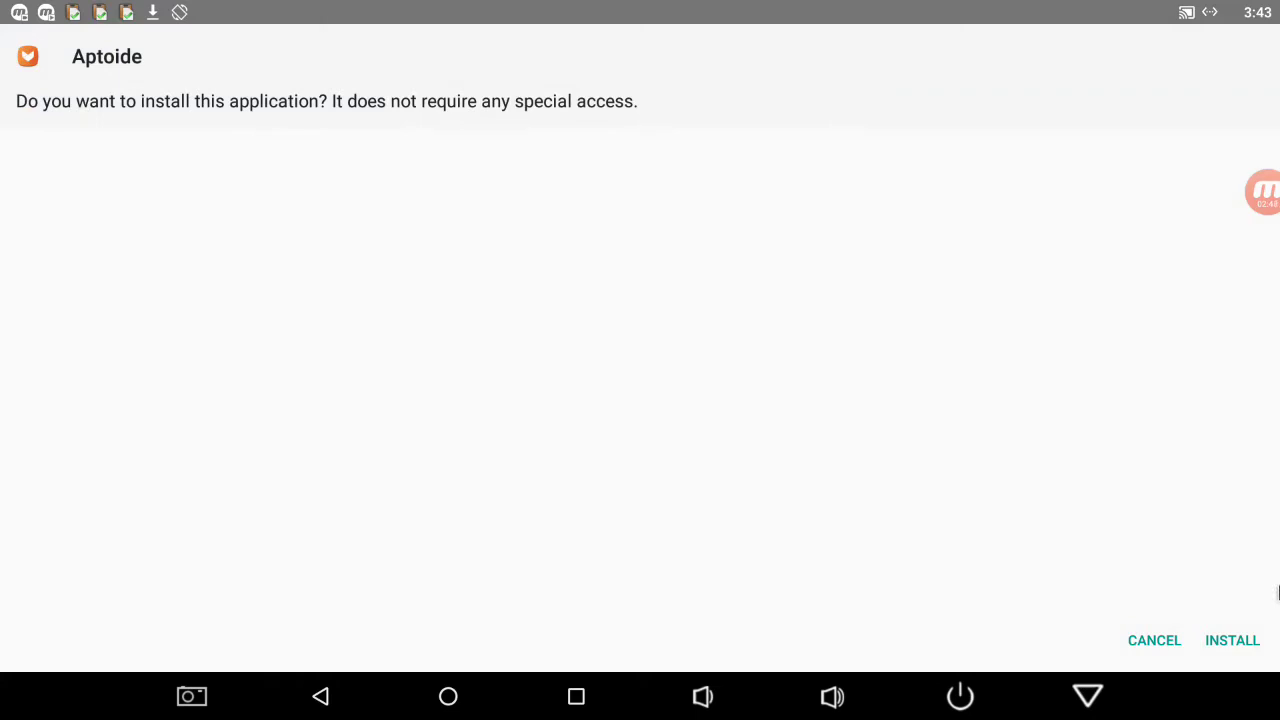
{"action": "left_click", "coordinate": [1237, 648]}
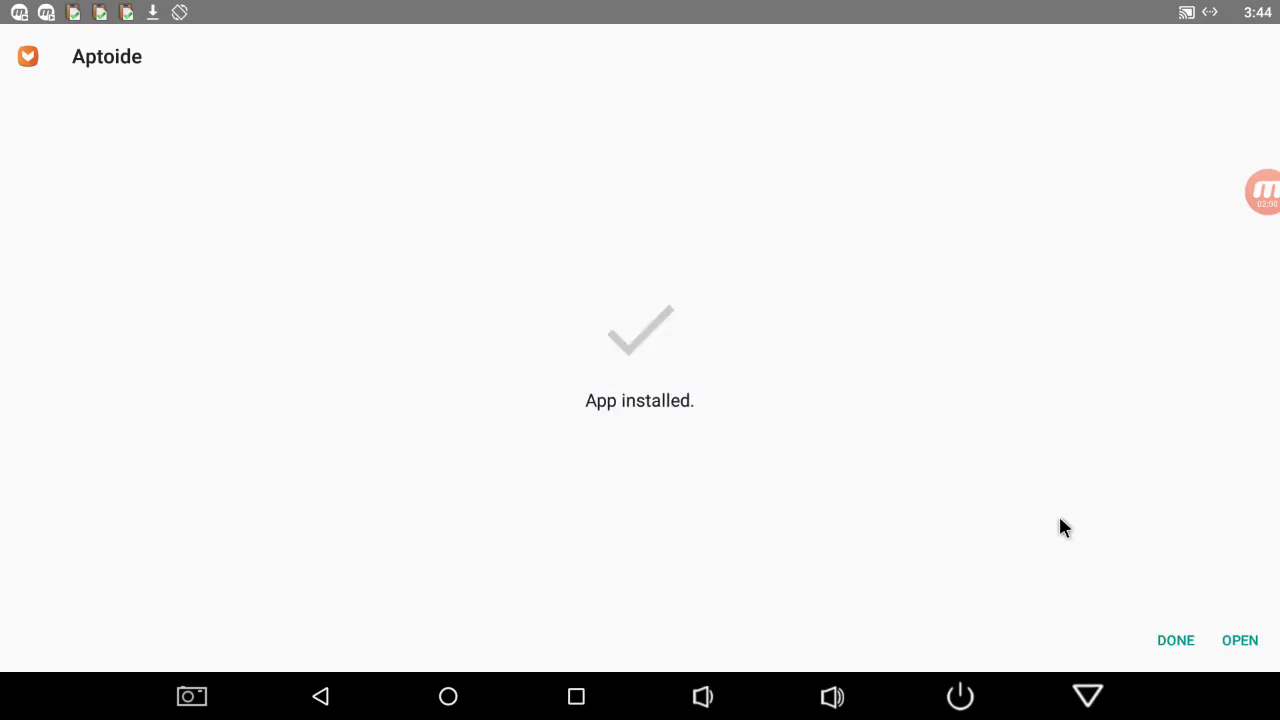
{"action": "left_click", "coordinate": [1182, 641]}
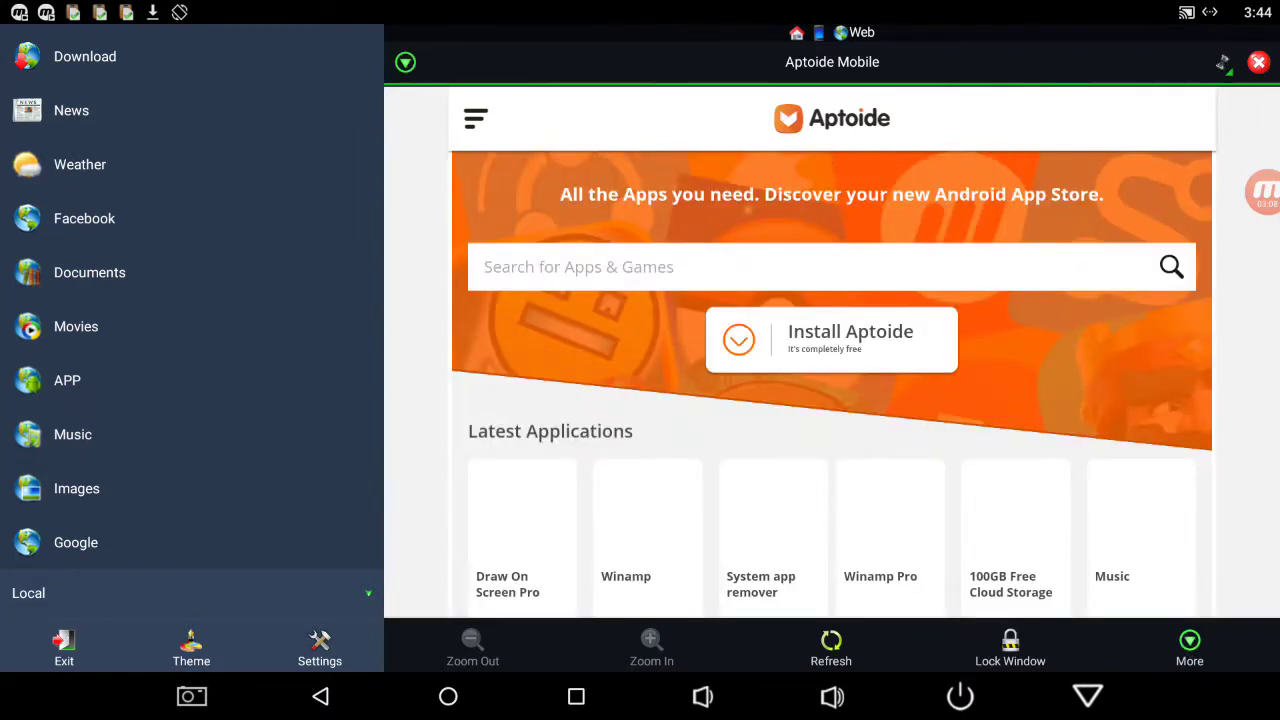
- Leave the web browser, expand the Local section, and open the installed apps list from the Homepage
{"action": "key", "text": "Escape"}
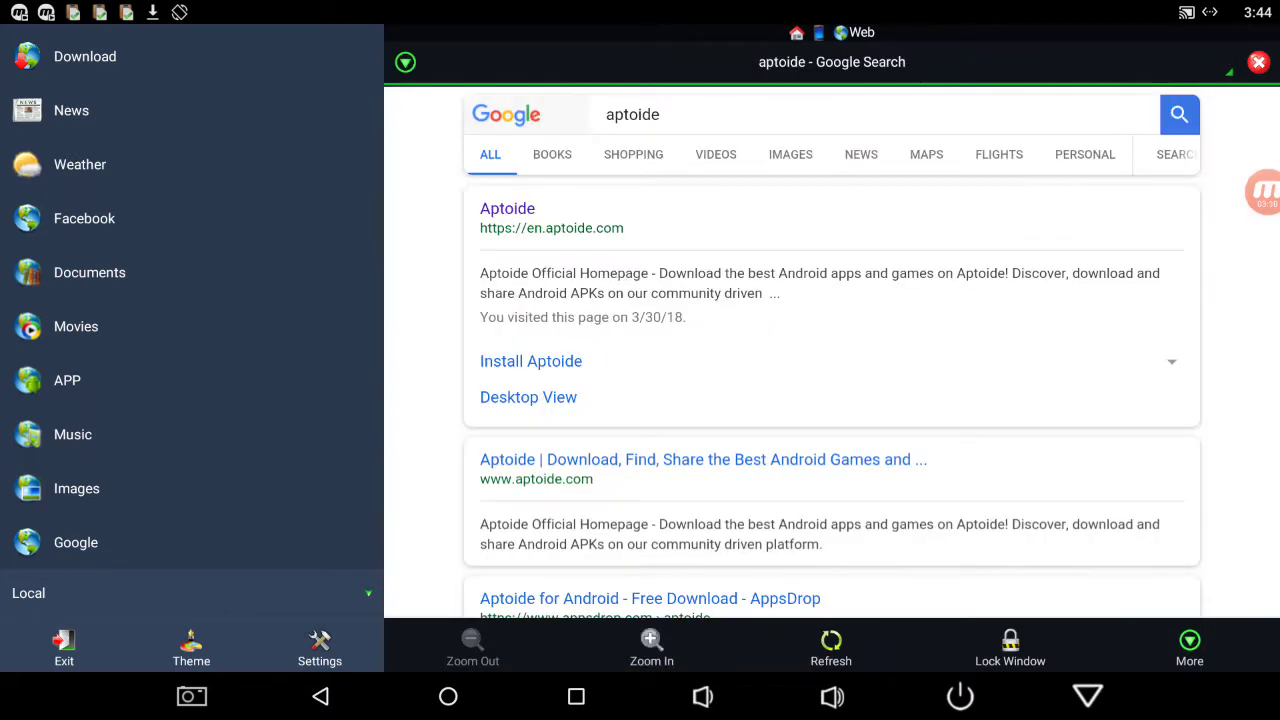
{"action": "key", "text": "Escape"}
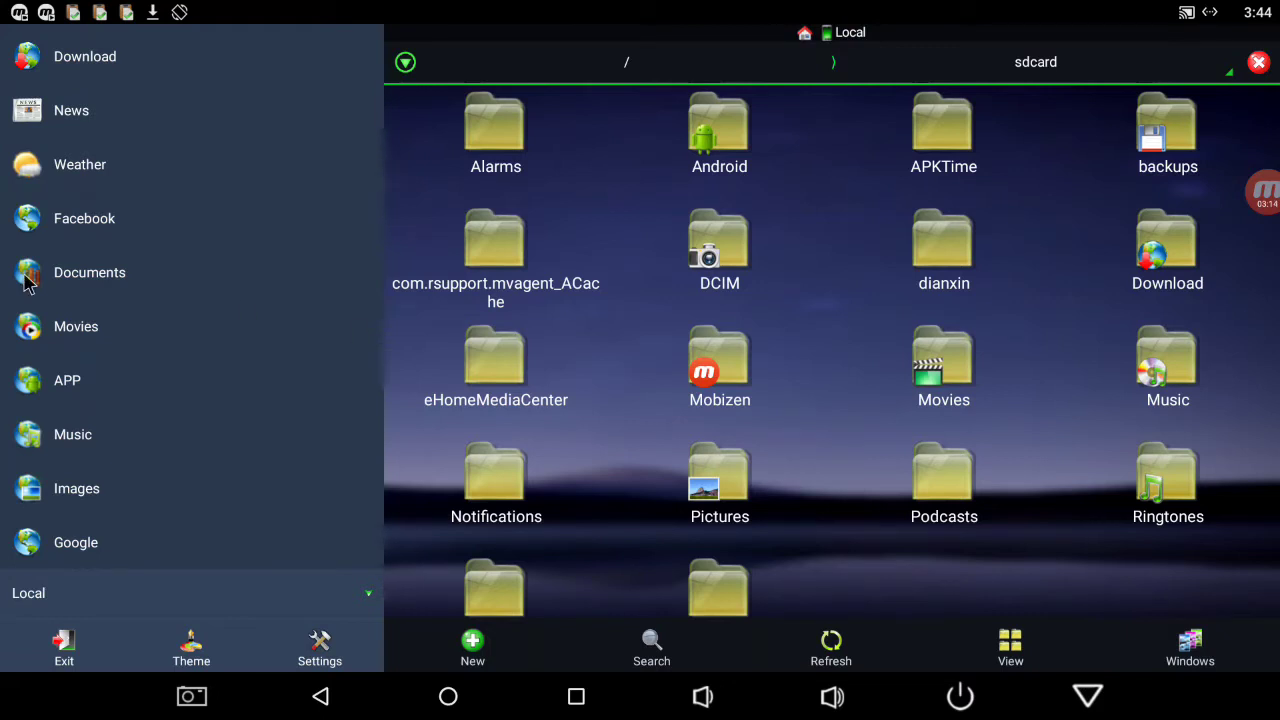
{"action": "left_click", "coordinate": [225, 603]}
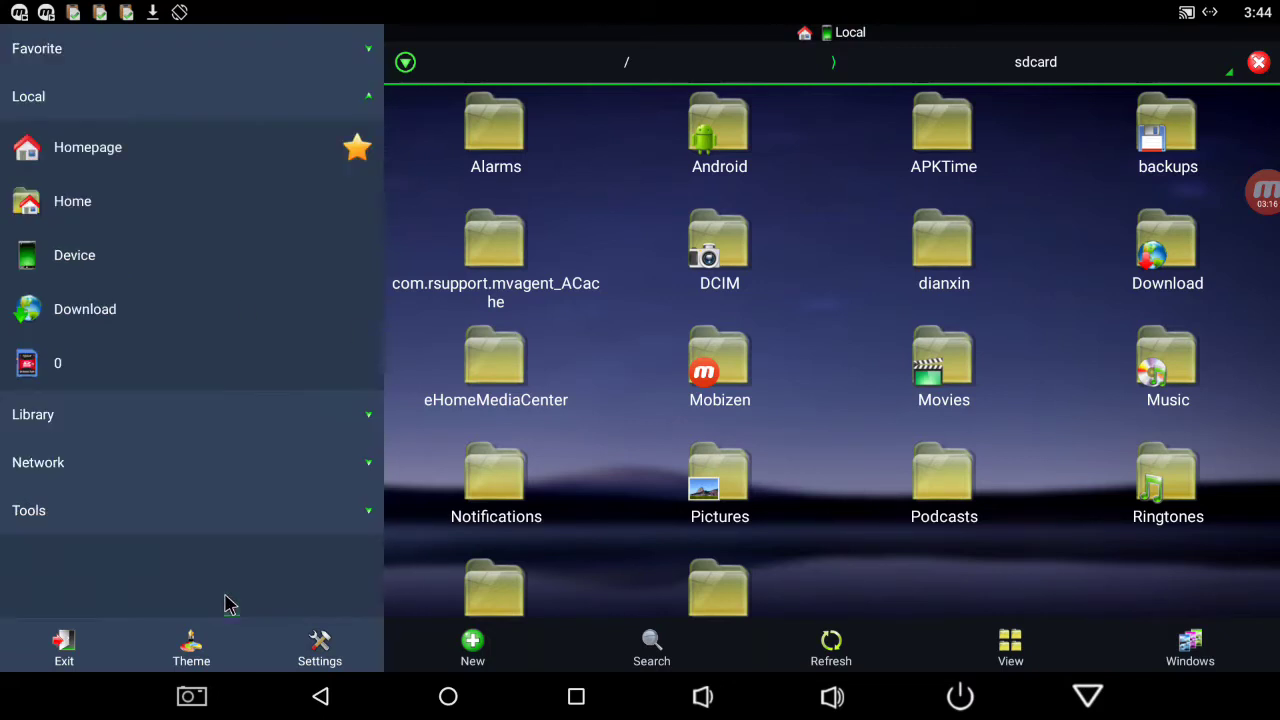
{"action": "left_click", "coordinate": [178, 170]}
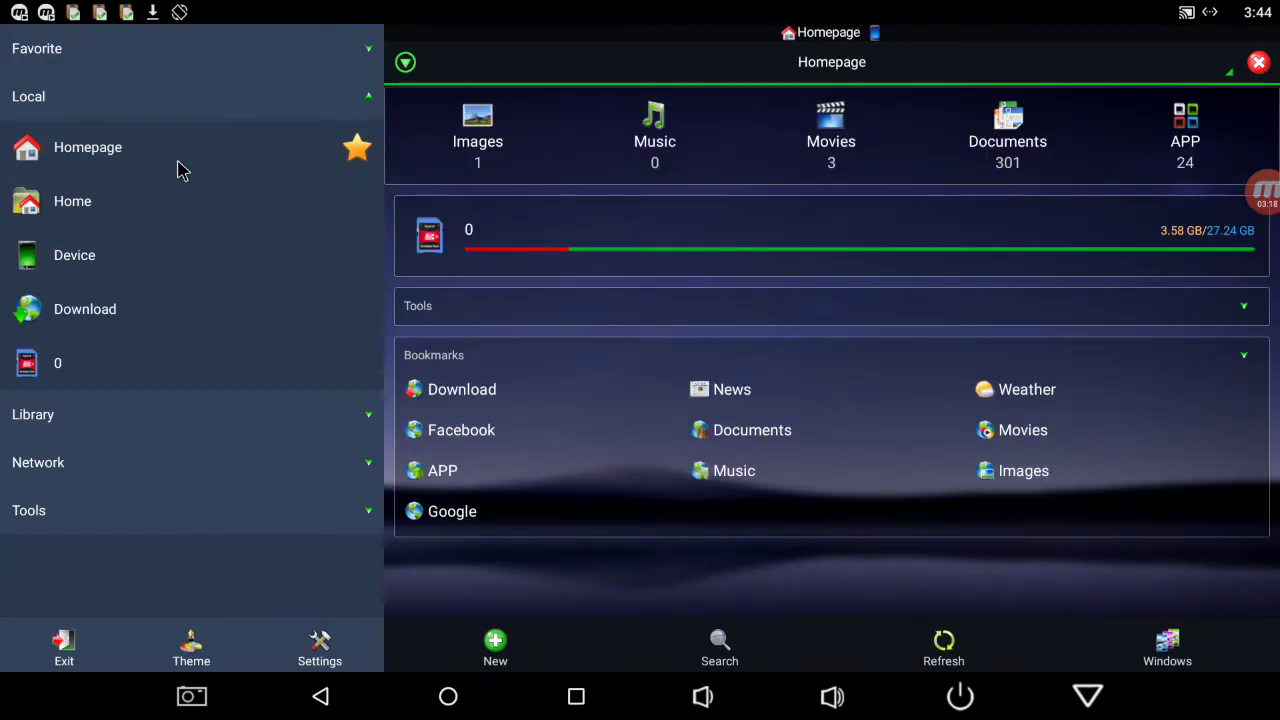
{"action": "left_click", "coordinate": [1158, 180]}
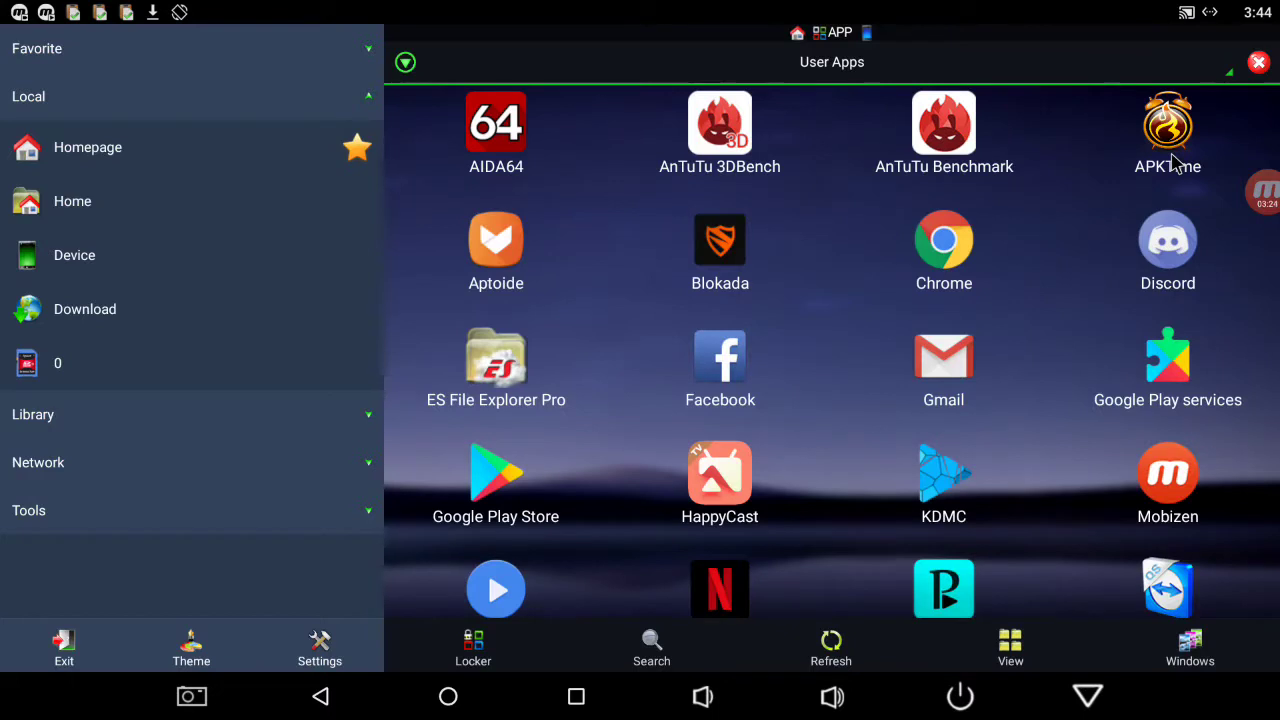
- Launch Aptoide from the User Apps list and skip its introduction and account sign-in
{"action": "left_click", "coordinate": [495, 232]}
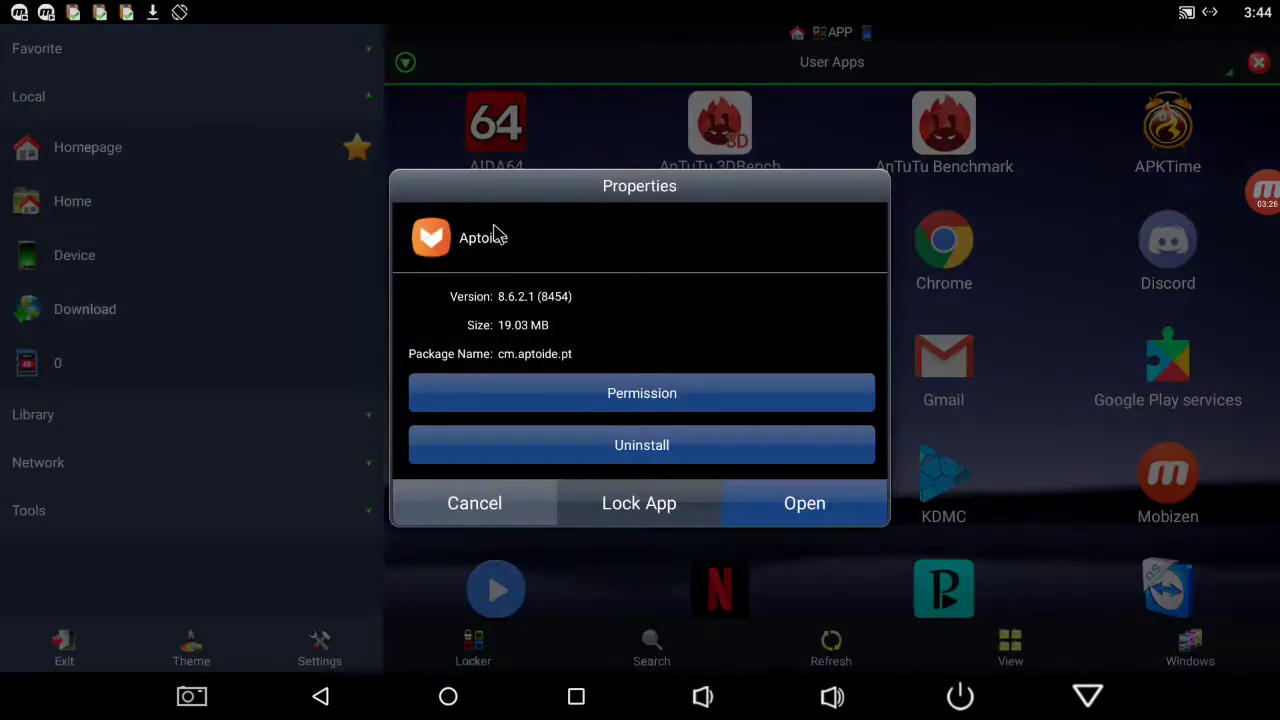
{"action": "left_click", "coordinate": [796, 503]}
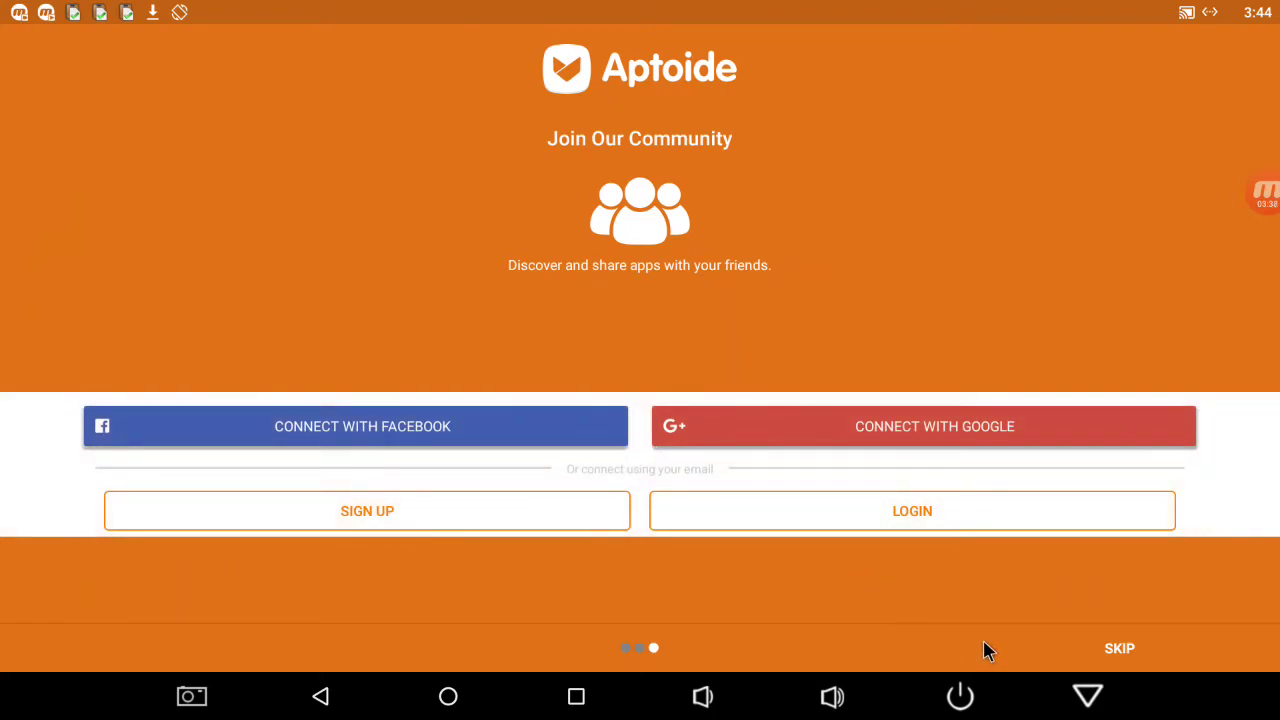
{"action": "left_click", "coordinate": [1077, 657]}
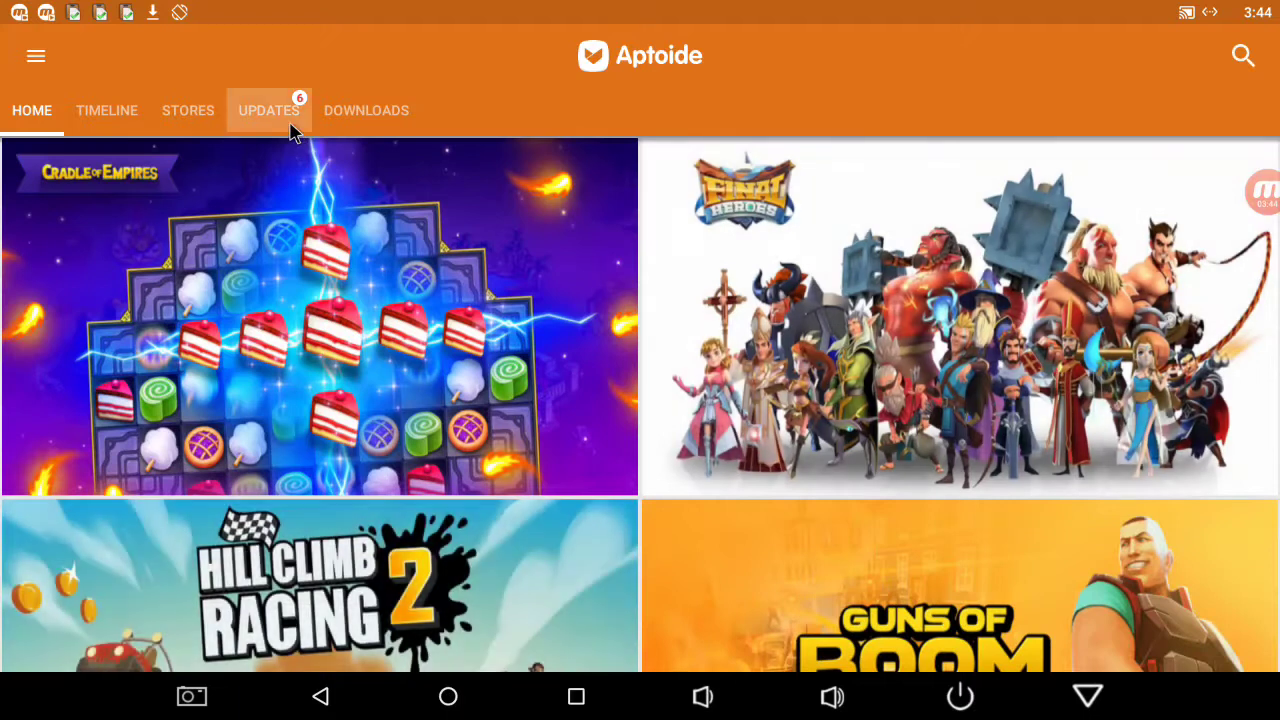
- Show Aptoide's available app updates and search the store for "morpheus tv"
{"action": "left_click", "coordinate": [268, 112]}
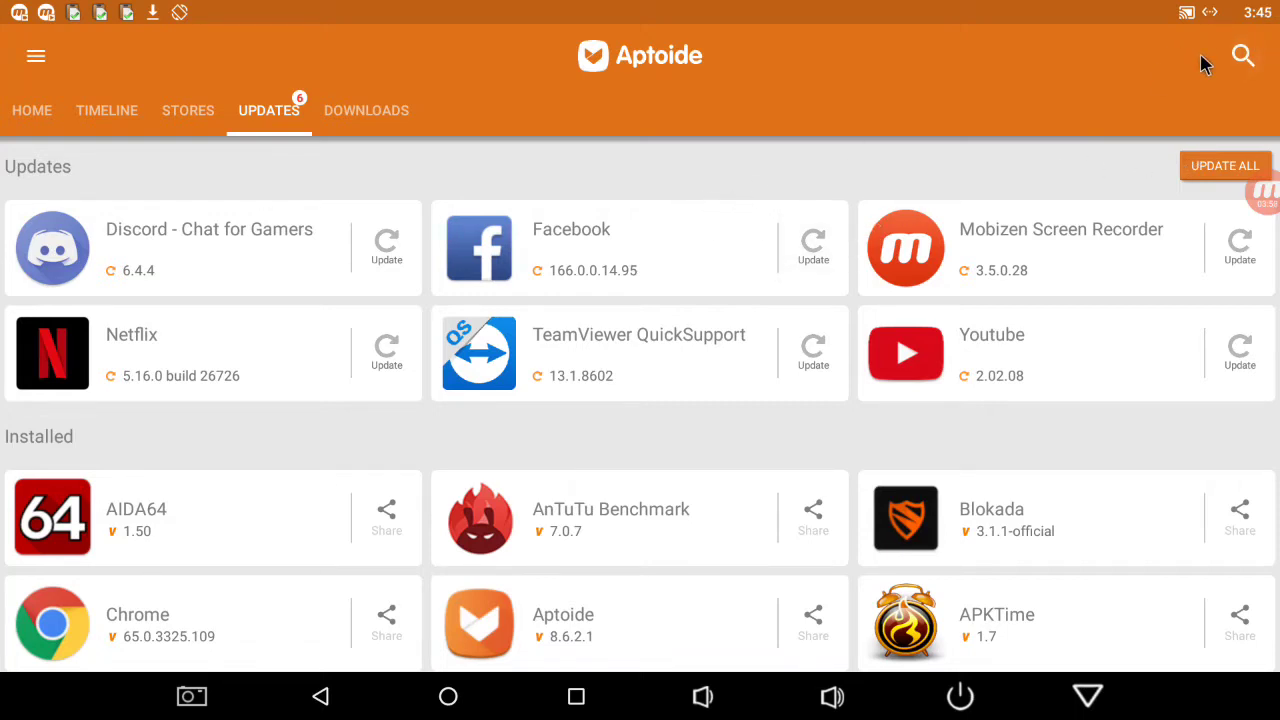
{"action": "left_click", "coordinate": [1240, 57]}
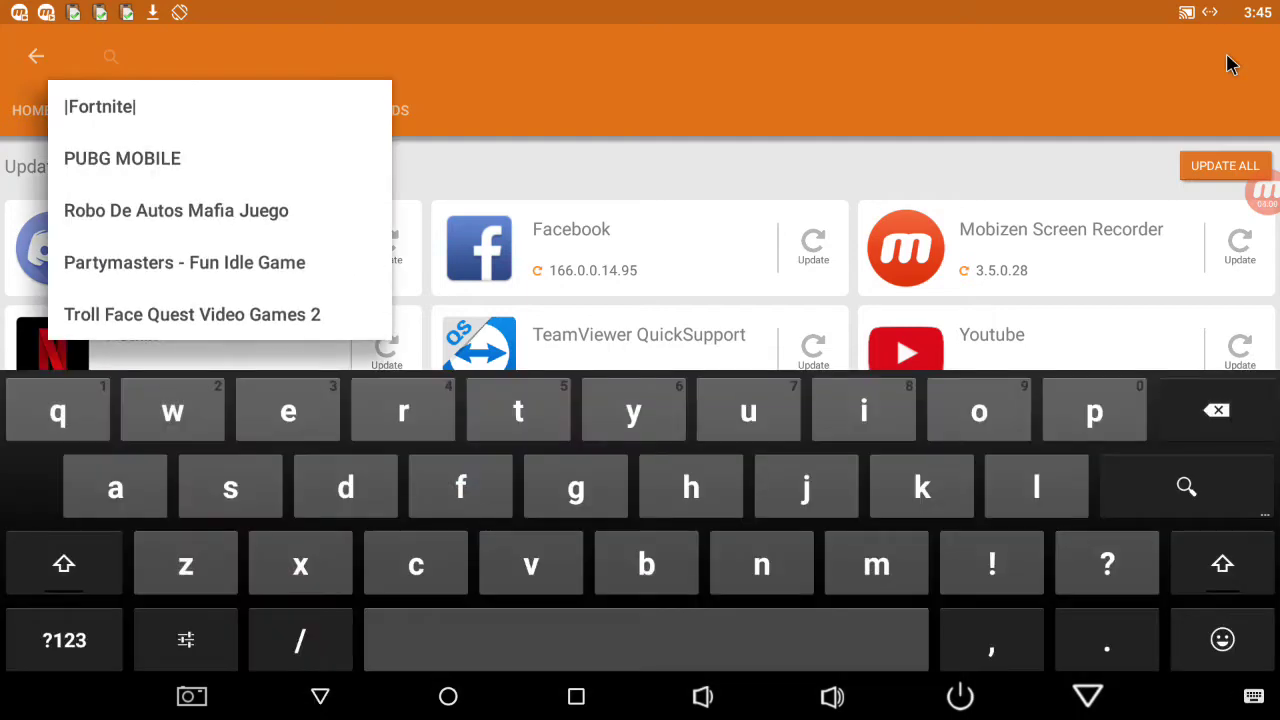
{"action": "type", "text": "morpheus"}
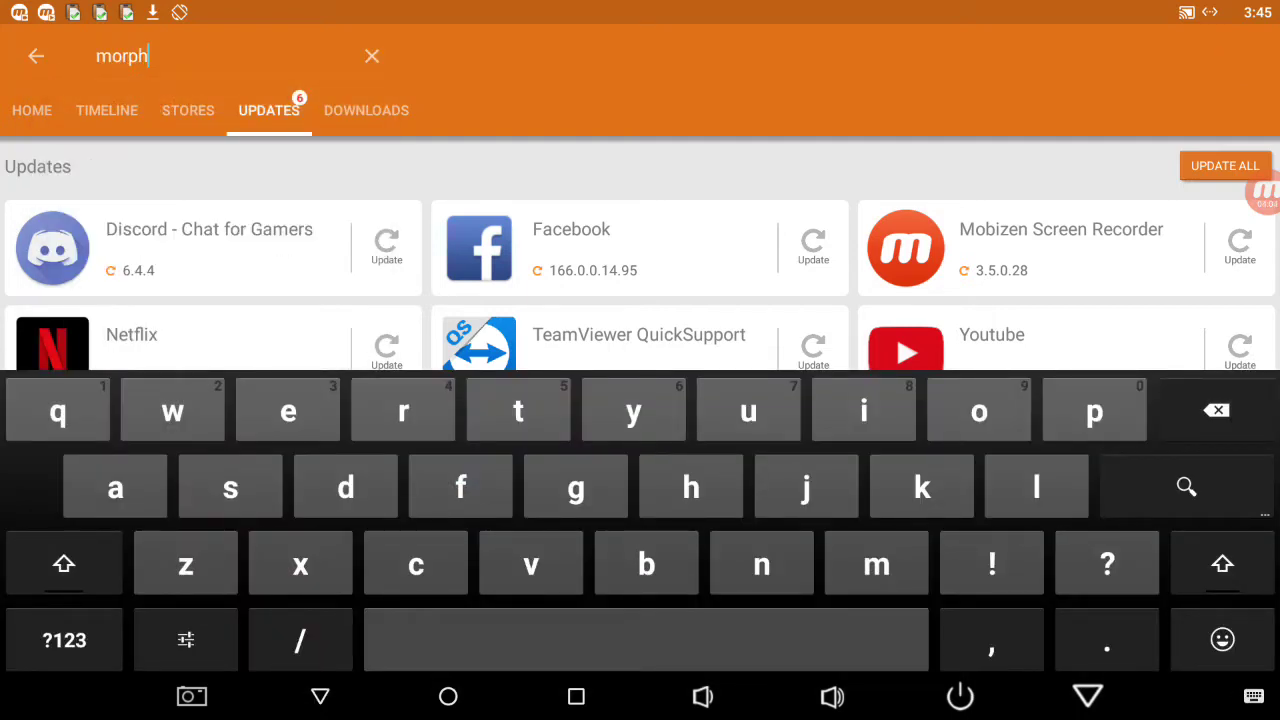
{"action": "type", "text": " tv"}
{"action": "key", "text": "Return"}
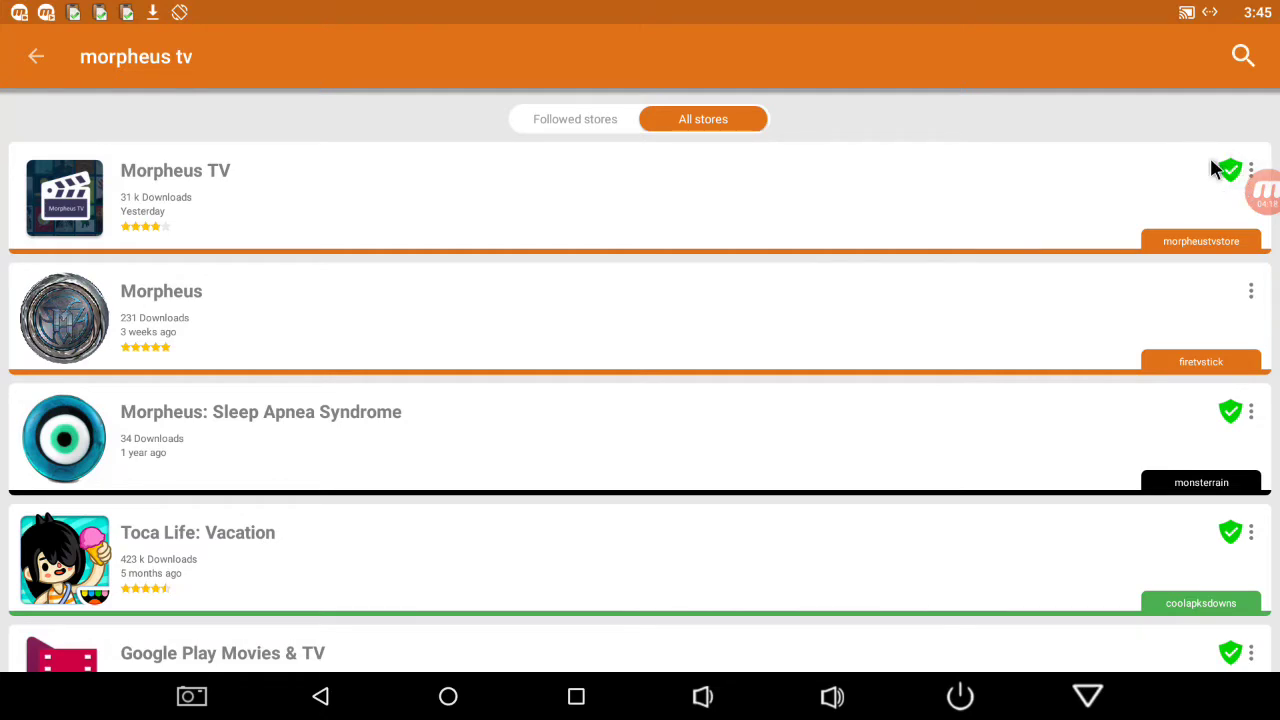
- Open the Morpheus TV listing from morpheustvstore and look through its details
{"action": "left_click", "coordinate": [1134, 226]}
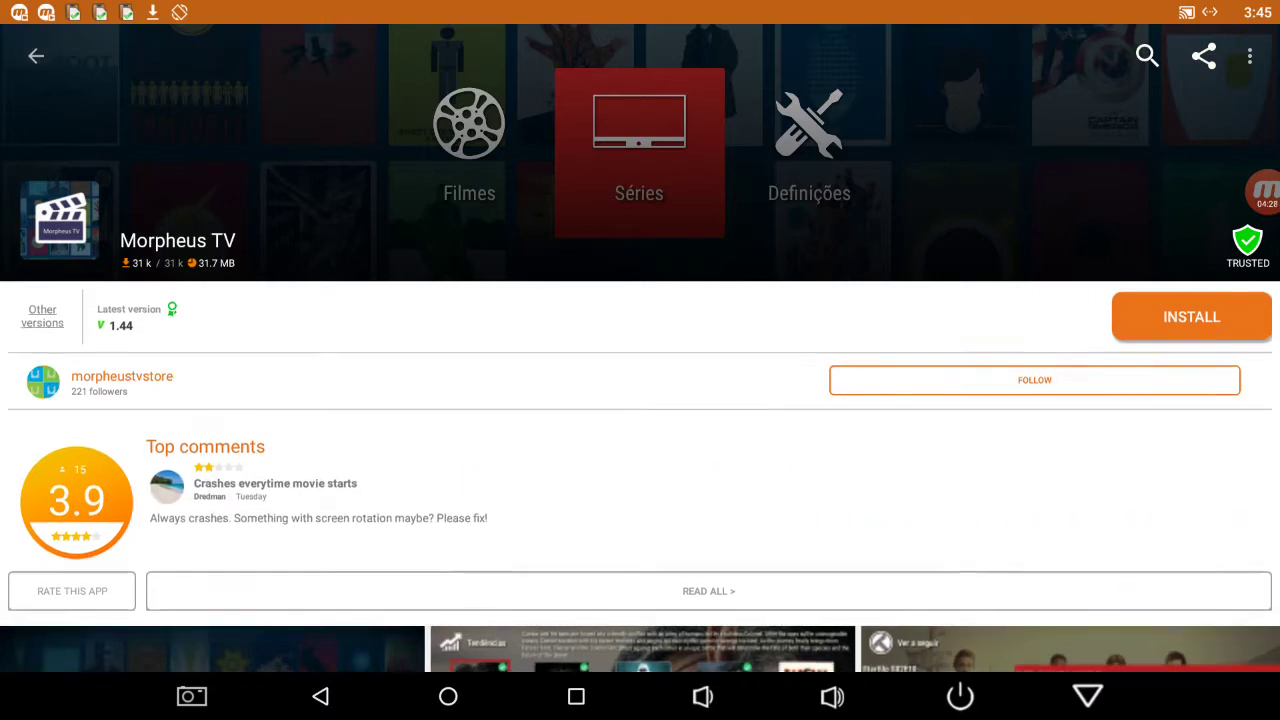
{"action": "scroll", "coordinate": [640, 470], "scroll_direction": "down", "scroll_amount": 5}
{"action": "scroll", "coordinate": [640, 476], "scroll_direction": "up", "scroll_amount": 5}
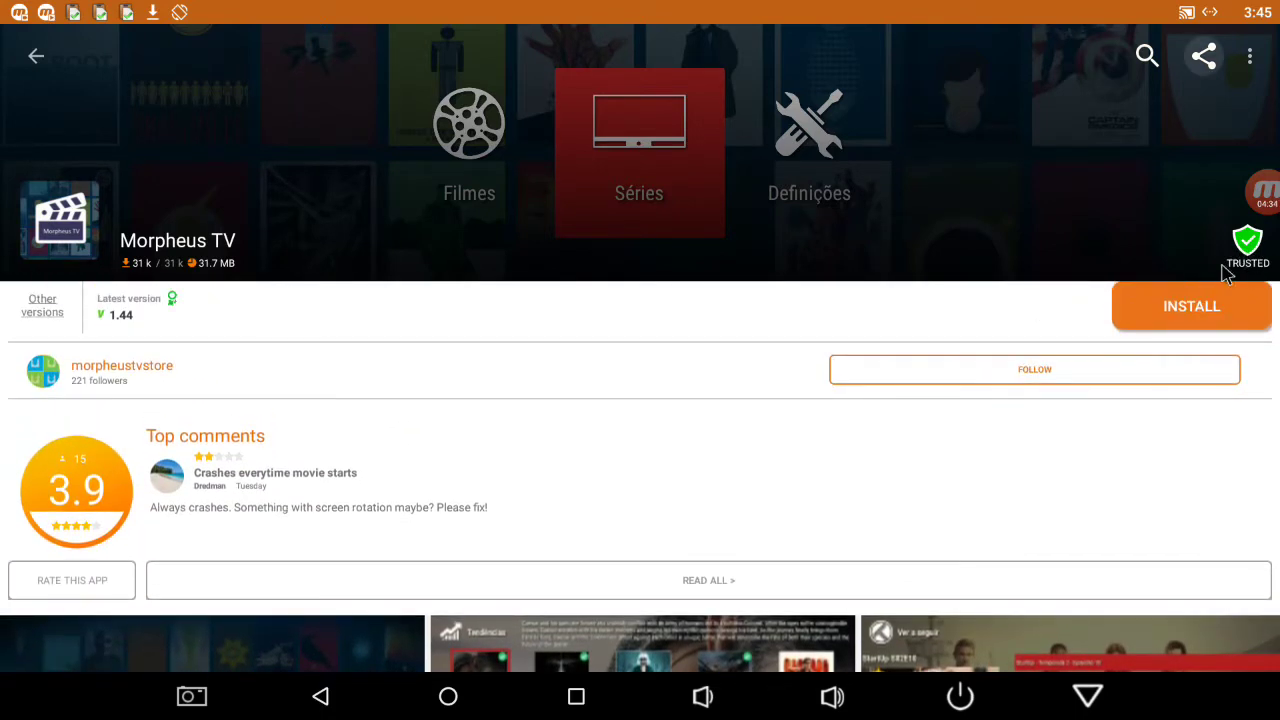
- Start installing Morpheus TV, allowing automatic installation after download and access to the device's storage
{"action": "left_click", "coordinate": [1176, 313]}
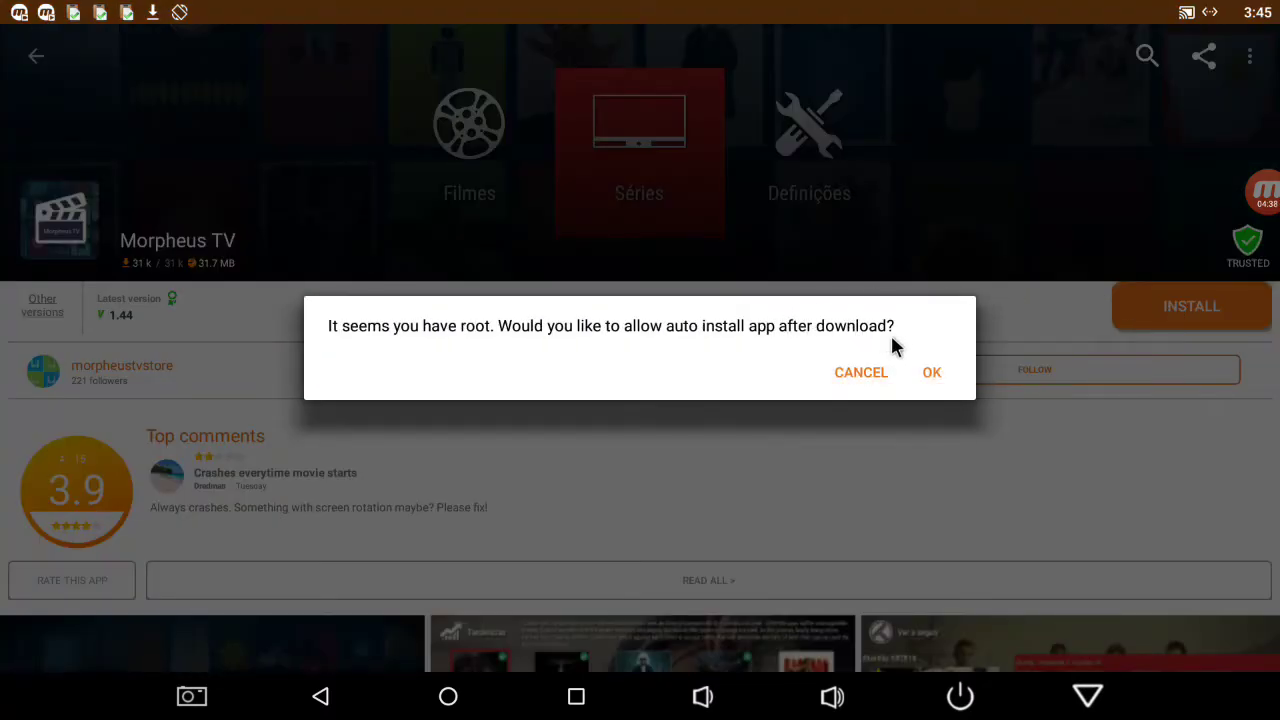
{"action": "left_click", "coordinate": [932, 372]}
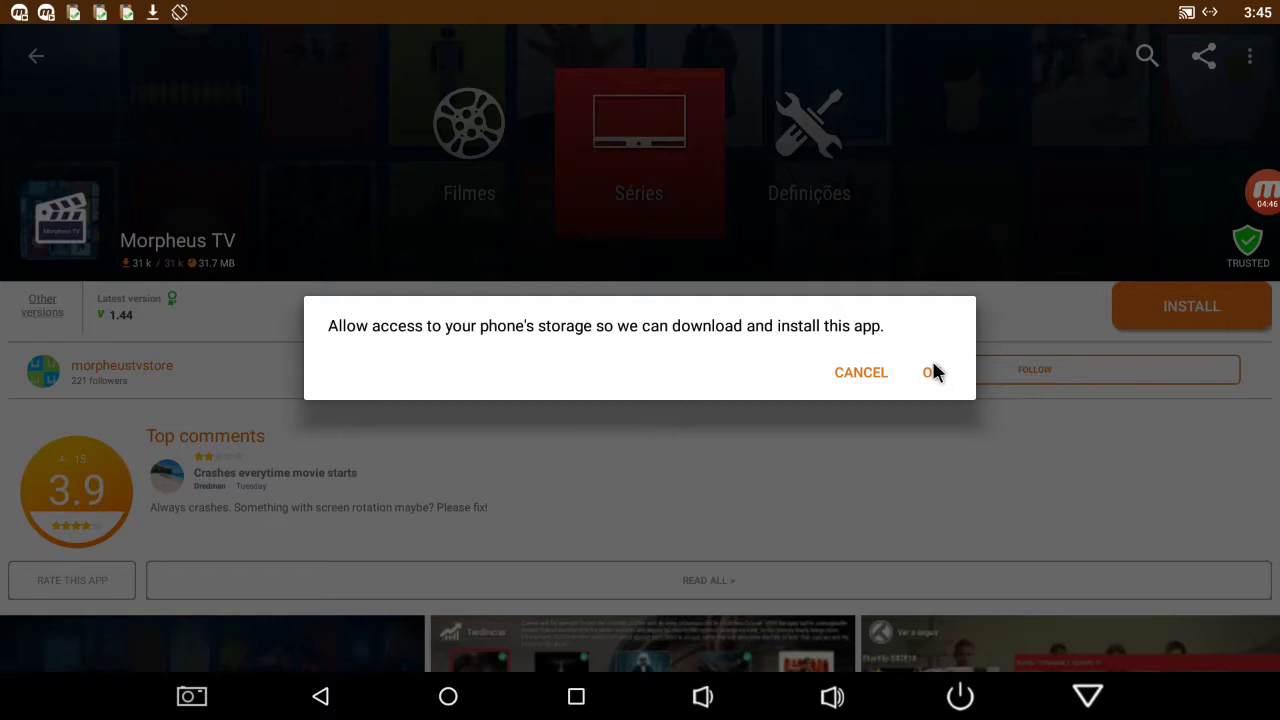
{"action": "left_click", "coordinate": [932, 372]}
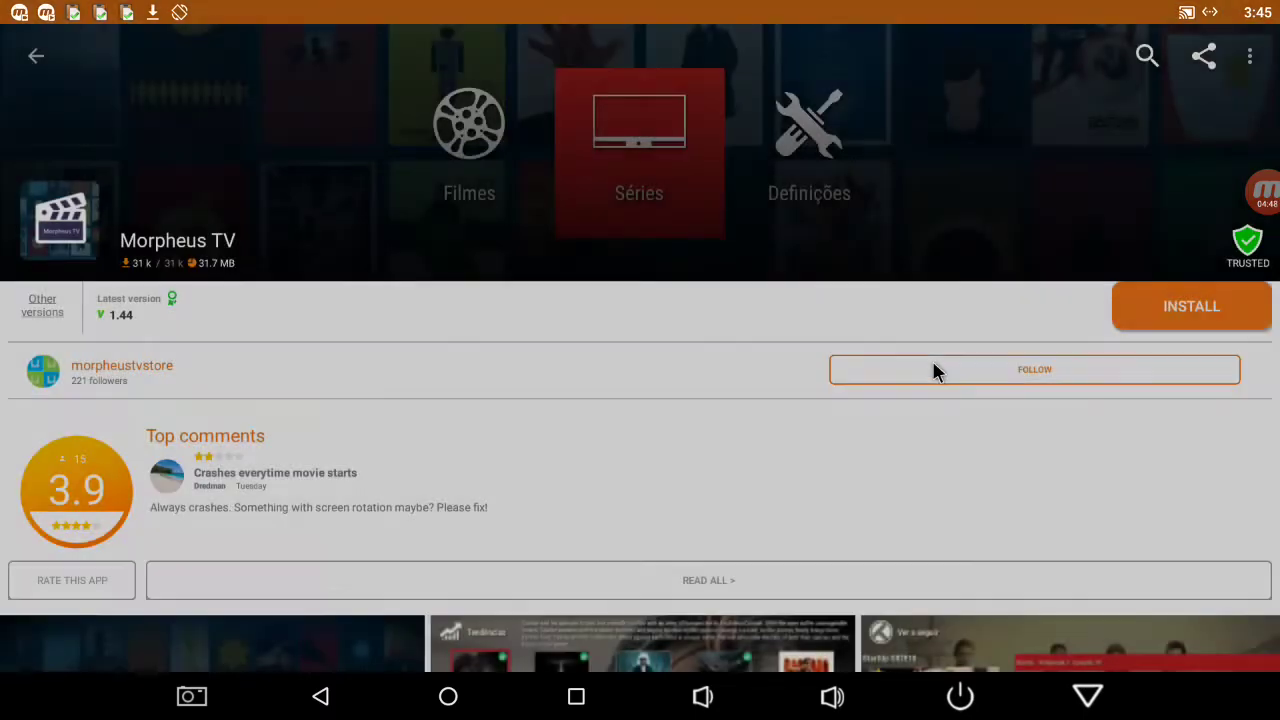
{"action": "left_click", "coordinate": [965, 572]}
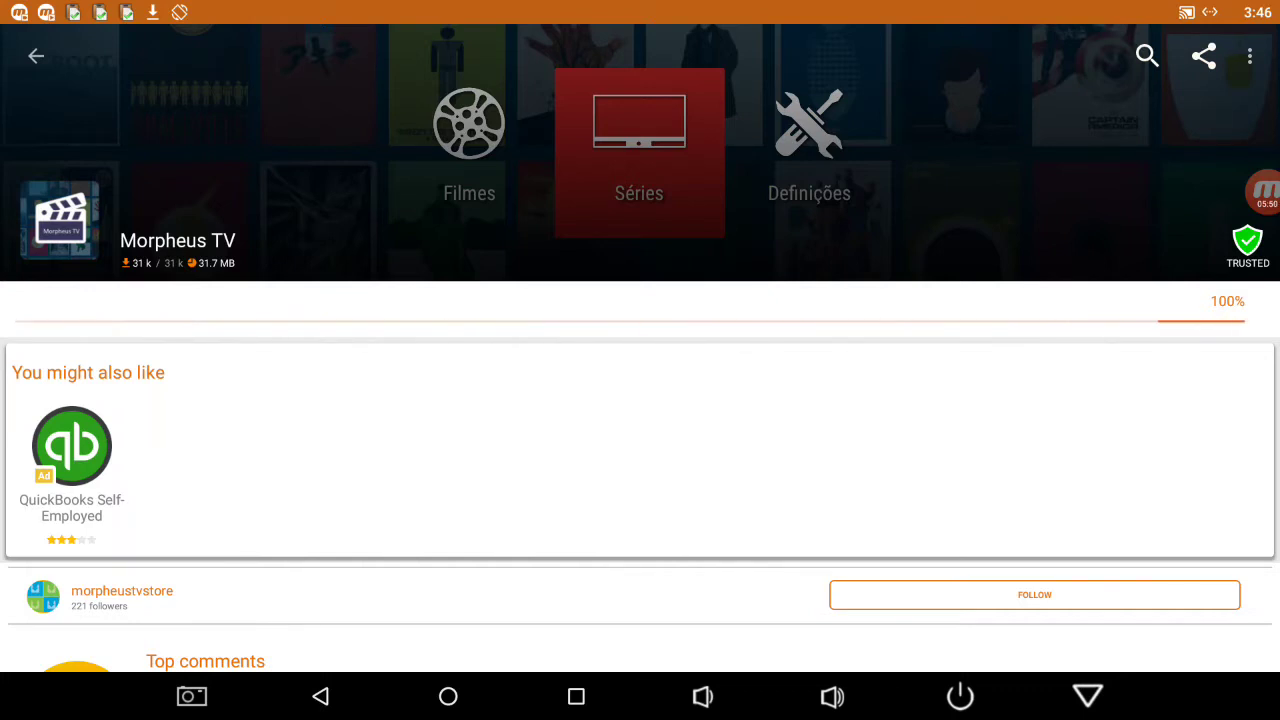
- Check the system notifications, dismiss the ES File Explorer Pro copy notices and the Download Manager notice, and close the notification shade
{"action": "left_click_drag", "start_coordinate": [846, 2], "coordinate": [846, 8]}
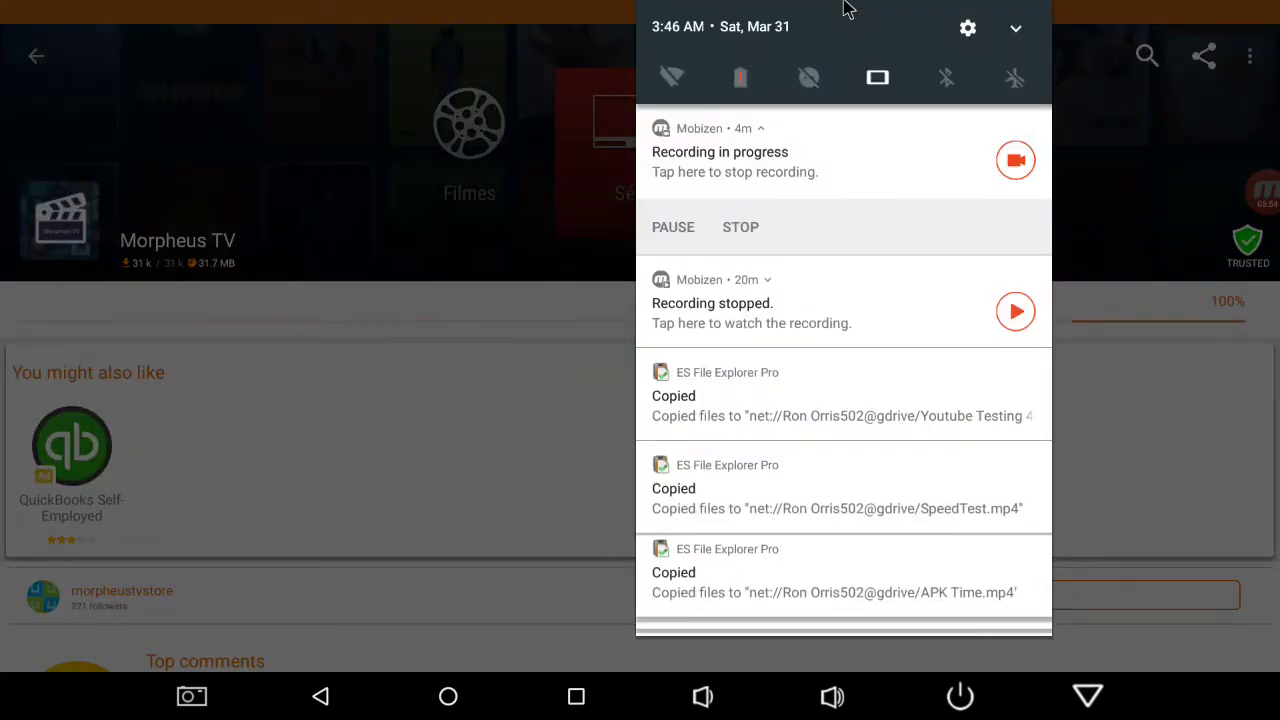
{"action": "left_click", "coordinate": [826, 170]}
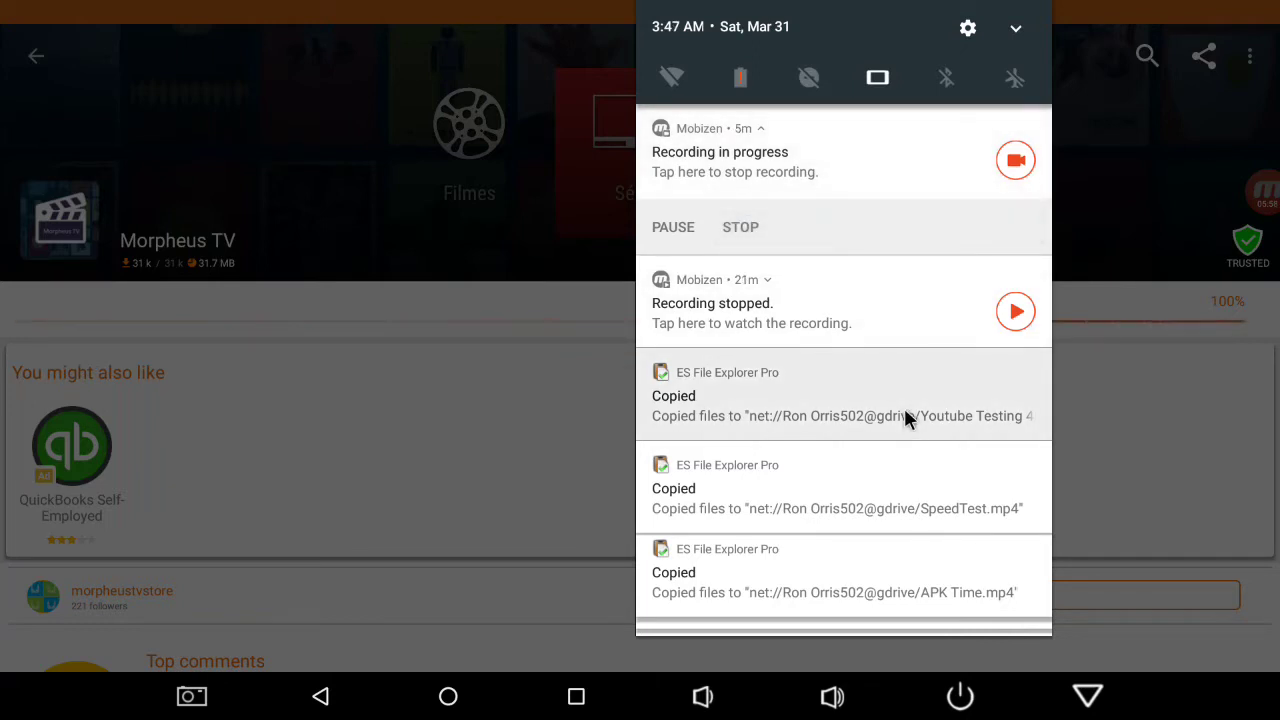
{"action": "left_click_drag", "start_coordinate": [904, 418], "coordinate": [1275, 402]}
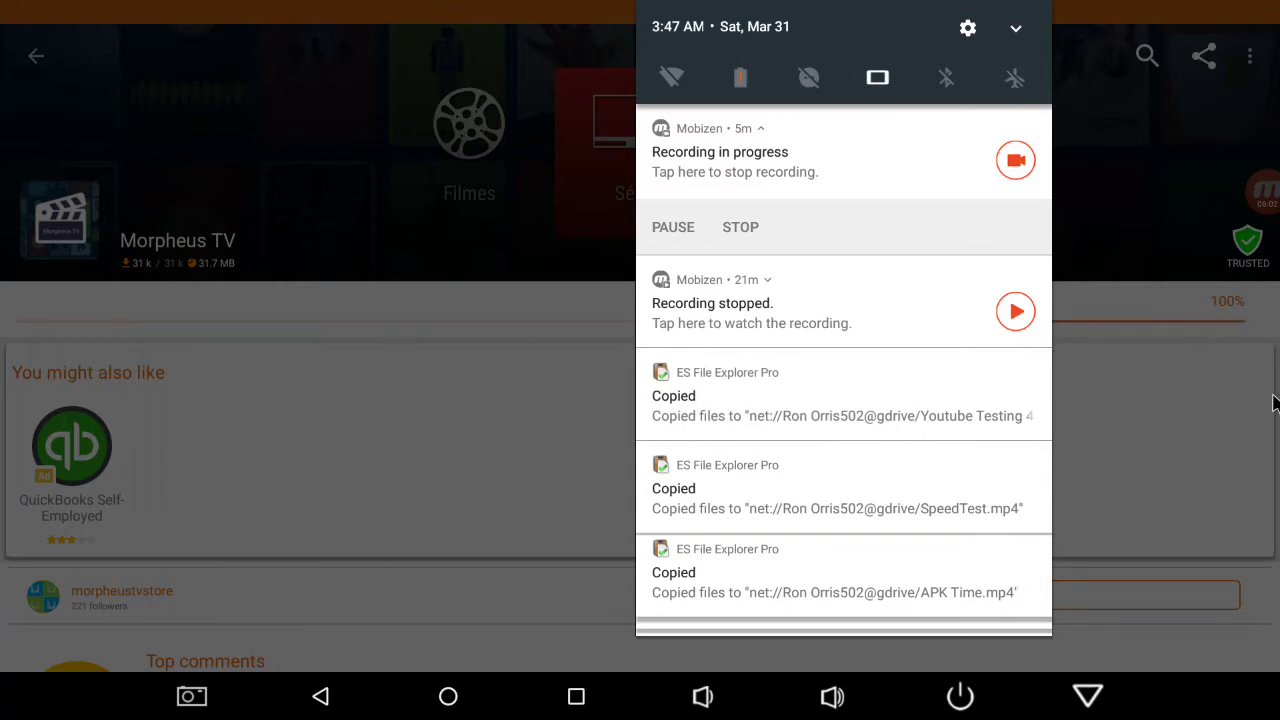
{"action": "left_click_drag", "start_coordinate": [712, 379], "coordinate": [1277, 385]}
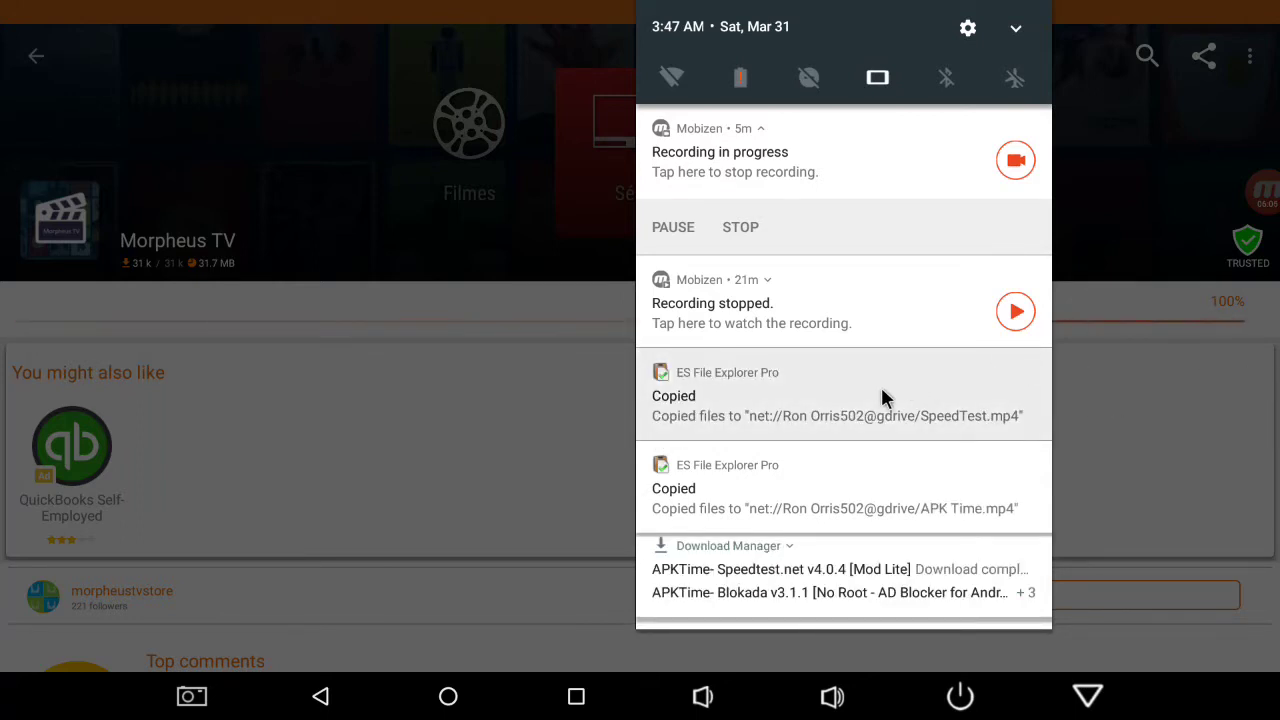
{"action": "left_click_drag", "start_coordinate": [881, 397], "coordinate": [1250, 400]}
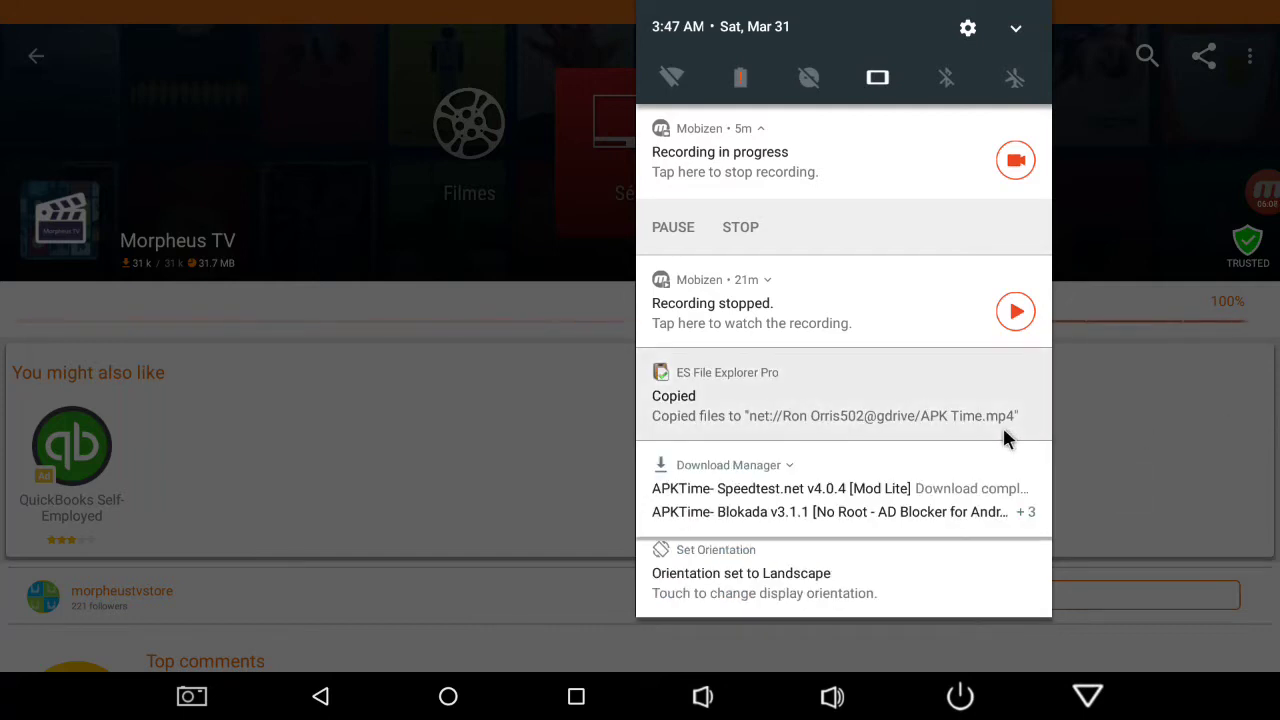
{"action": "left_click_drag", "start_coordinate": [760, 409], "coordinate": [1277, 400]}
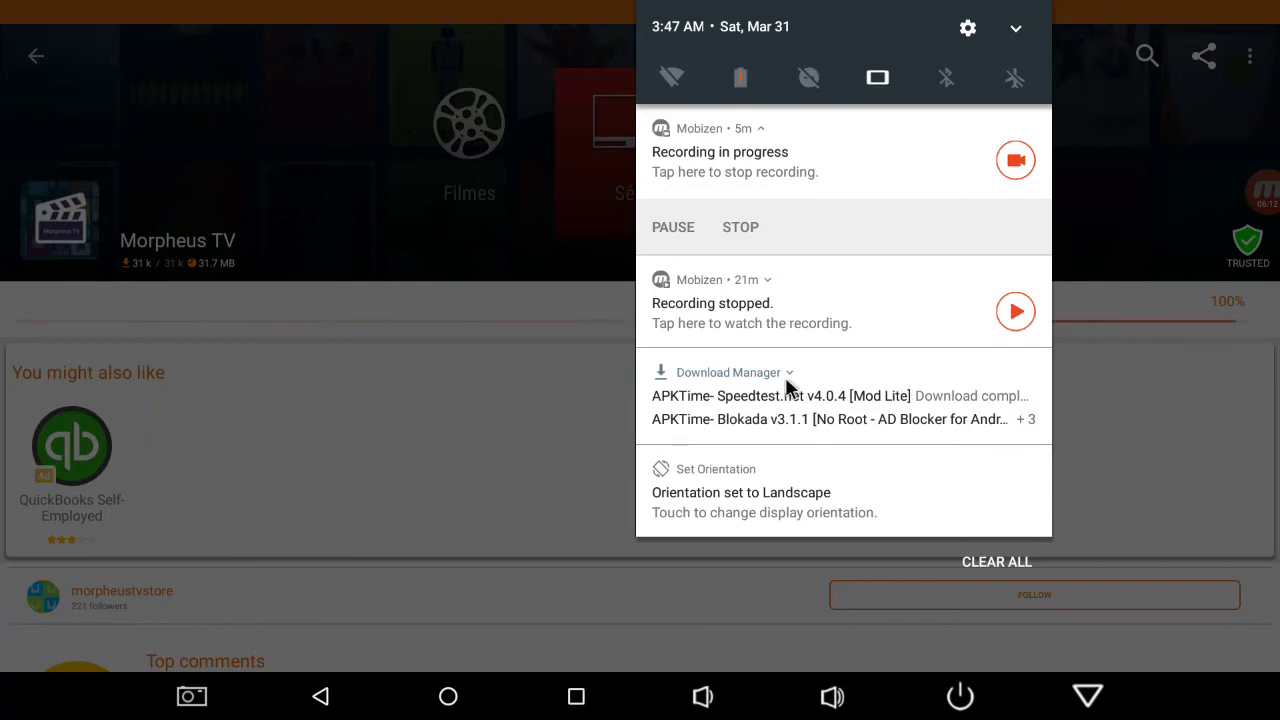
{"action": "left_click_drag", "start_coordinate": [779, 375], "coordinate": [1277, 405]}
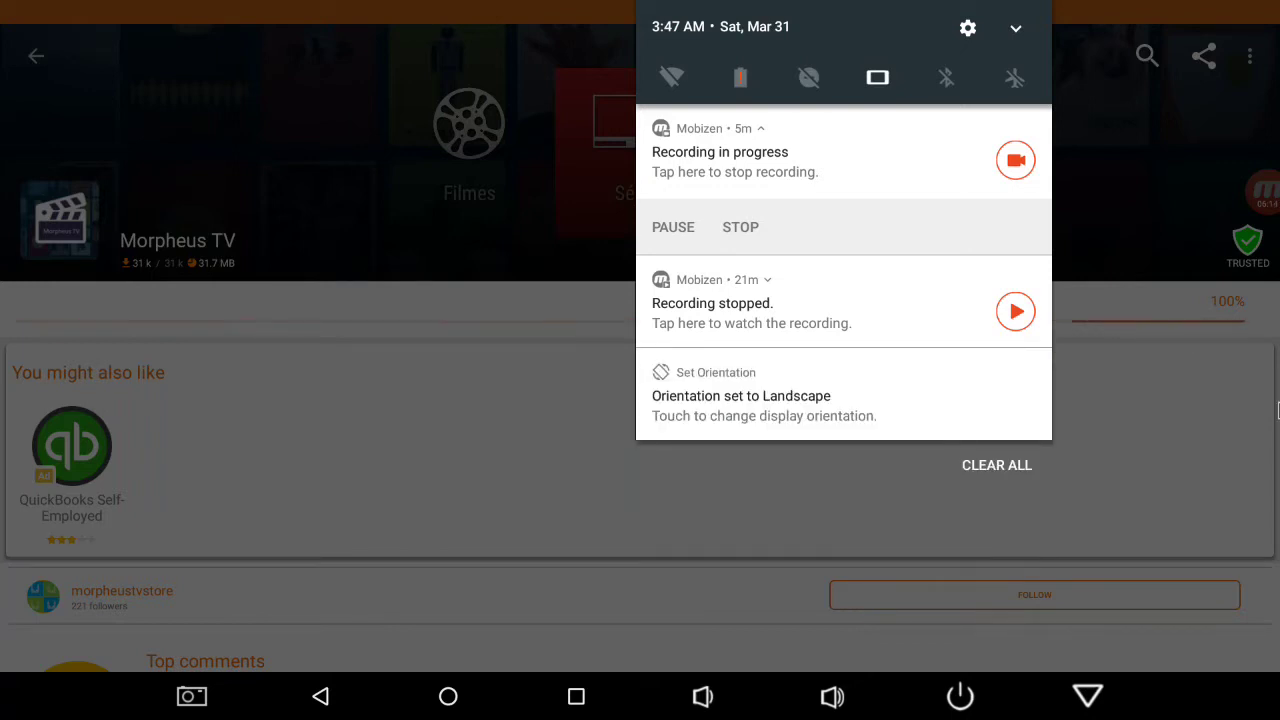
{"action": "left_click", "coordinate": [822, 72]}
{"action": "left_click", "coordinate": [550, 9]}
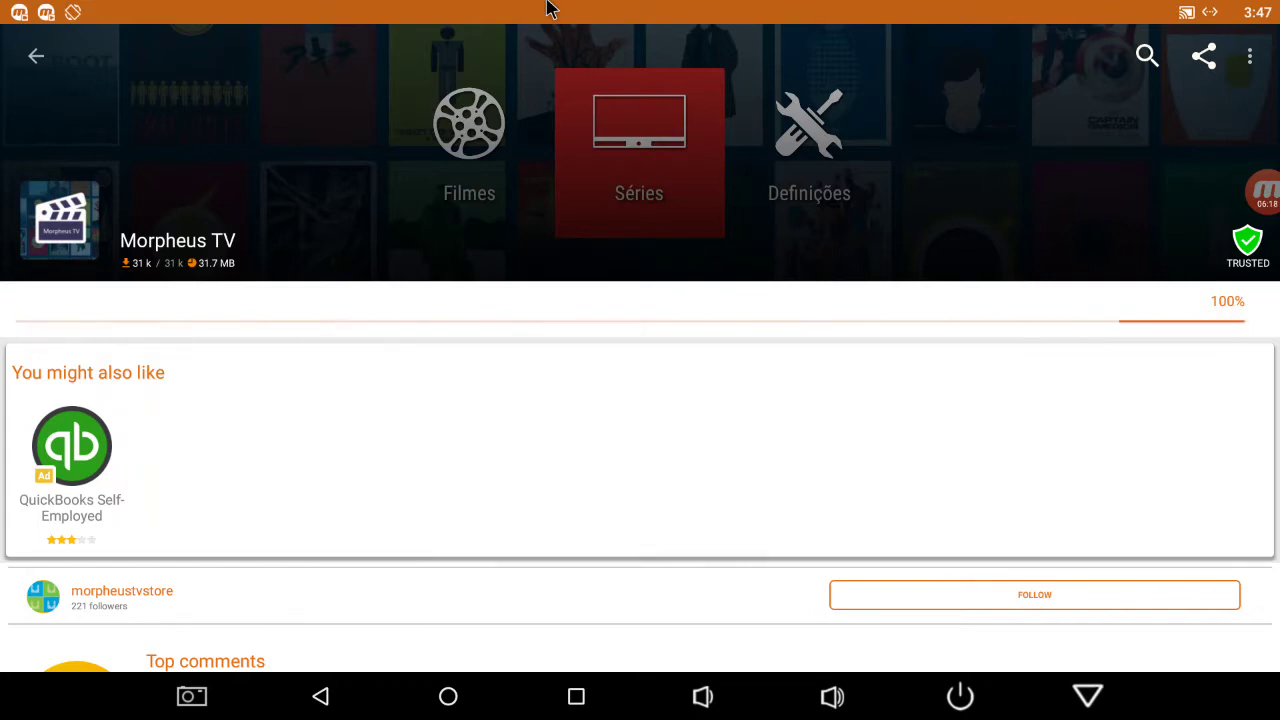
- Back out of the Morpheus TV listing and search results, and exit Aptoide to return to ES File Explorer Pro
{"action": "key", "text": "Escape"}
{"action": "key", "text": "Escape"}
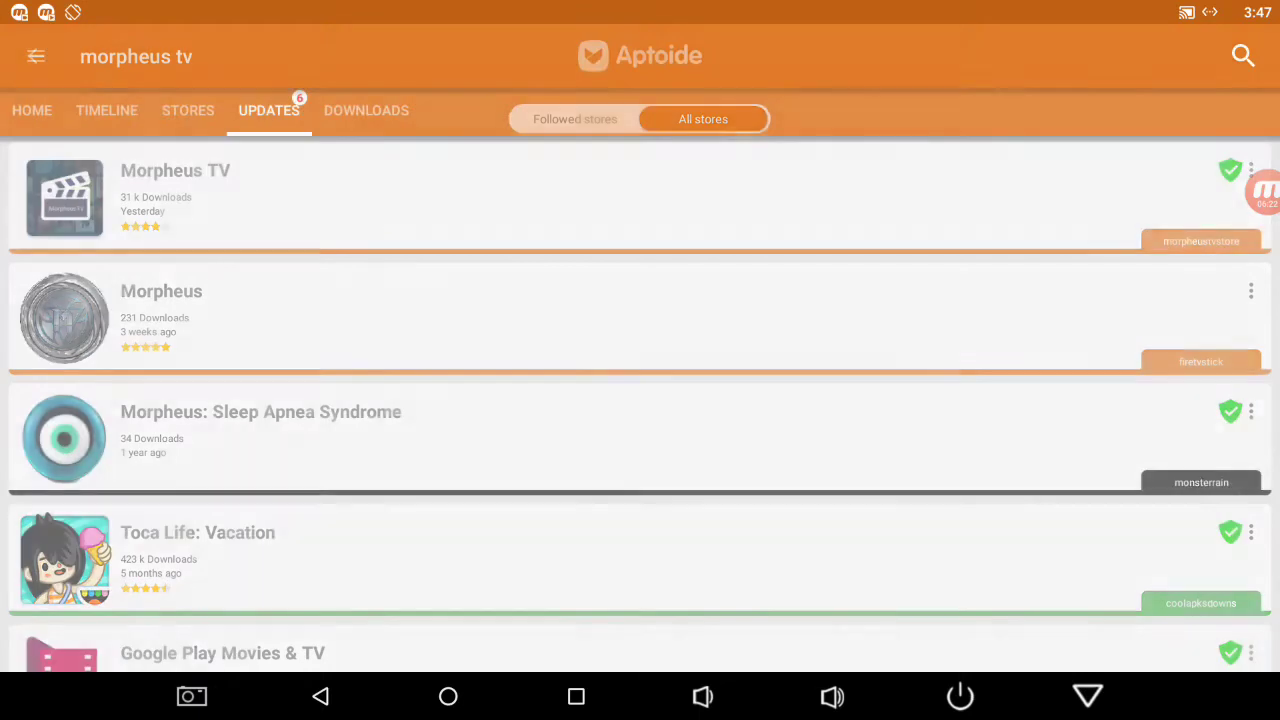
{"action": "key", "text": "Escape"}
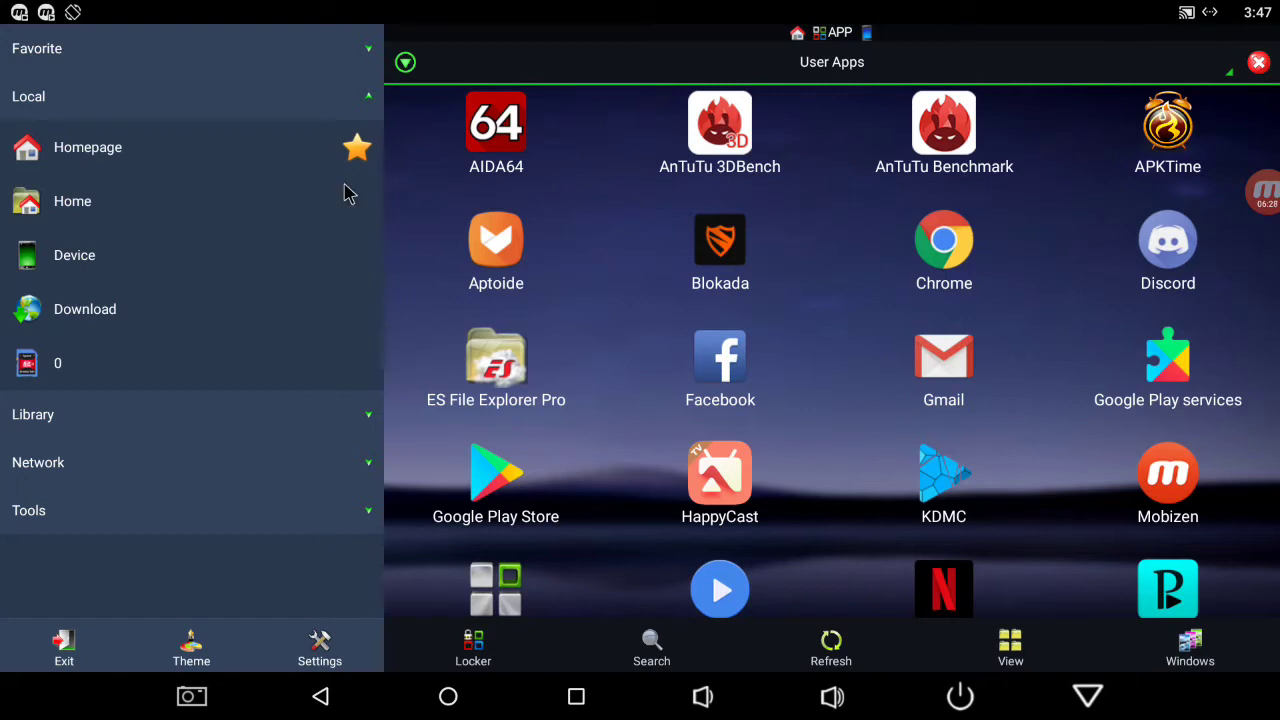
- Collapse and re-expand the Local section, and open the Home folder
{"action": "left_click", "coordinate": [228, 105]}
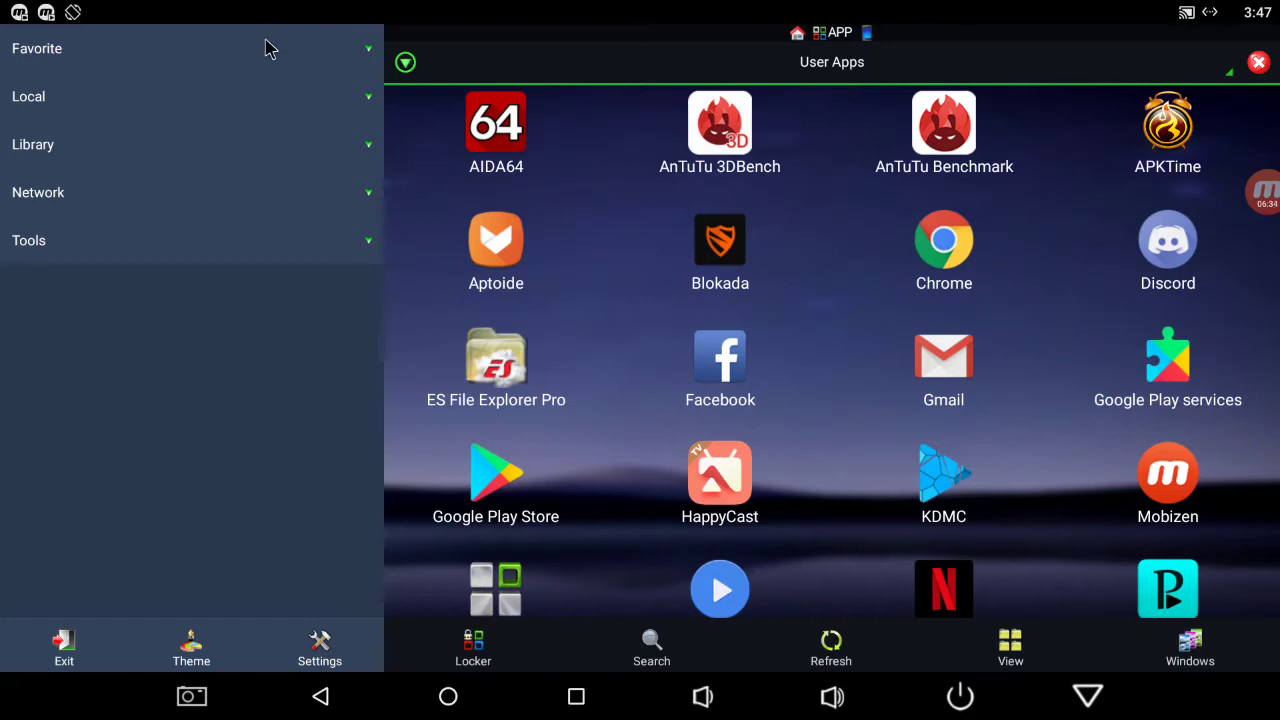
{"action": "left_click", "coordinate": [268, 92]}
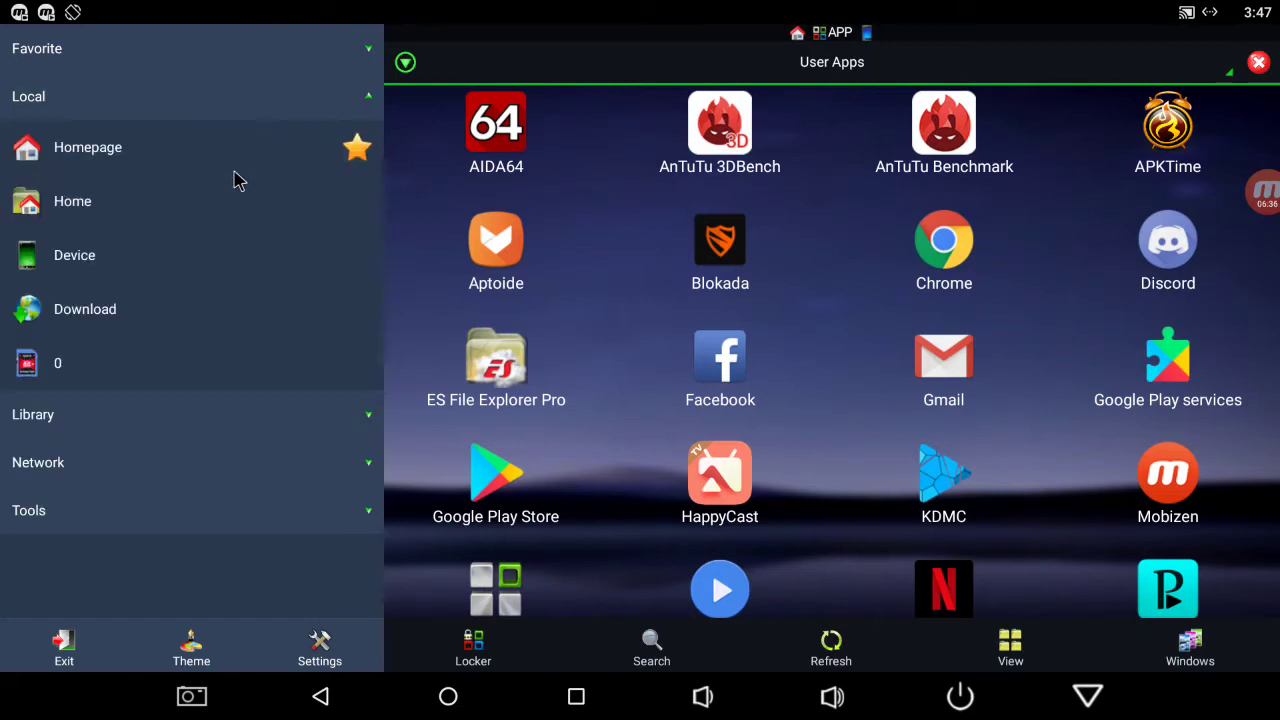
{"action": "left_click", "coordinate": [224, 204]}
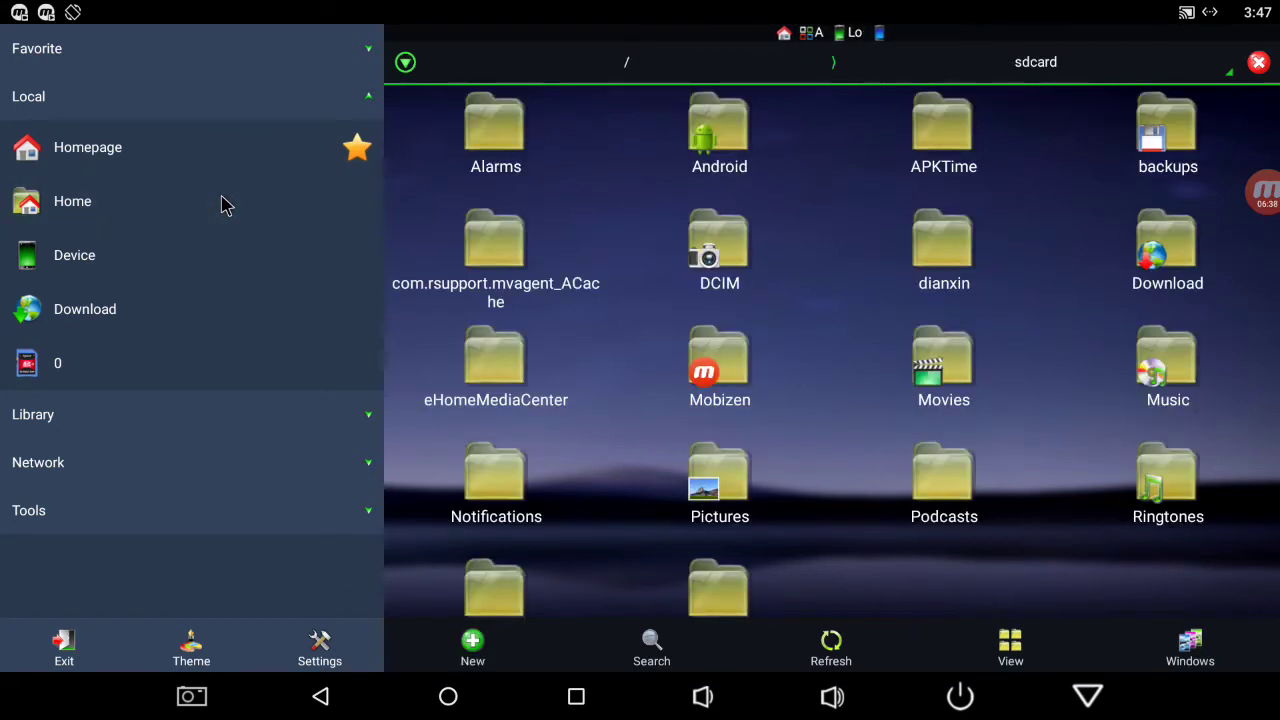
- Delete all six APK files from the sdcard's Download folder
{"action": "left_click", "coordinate": [1146, 272]}
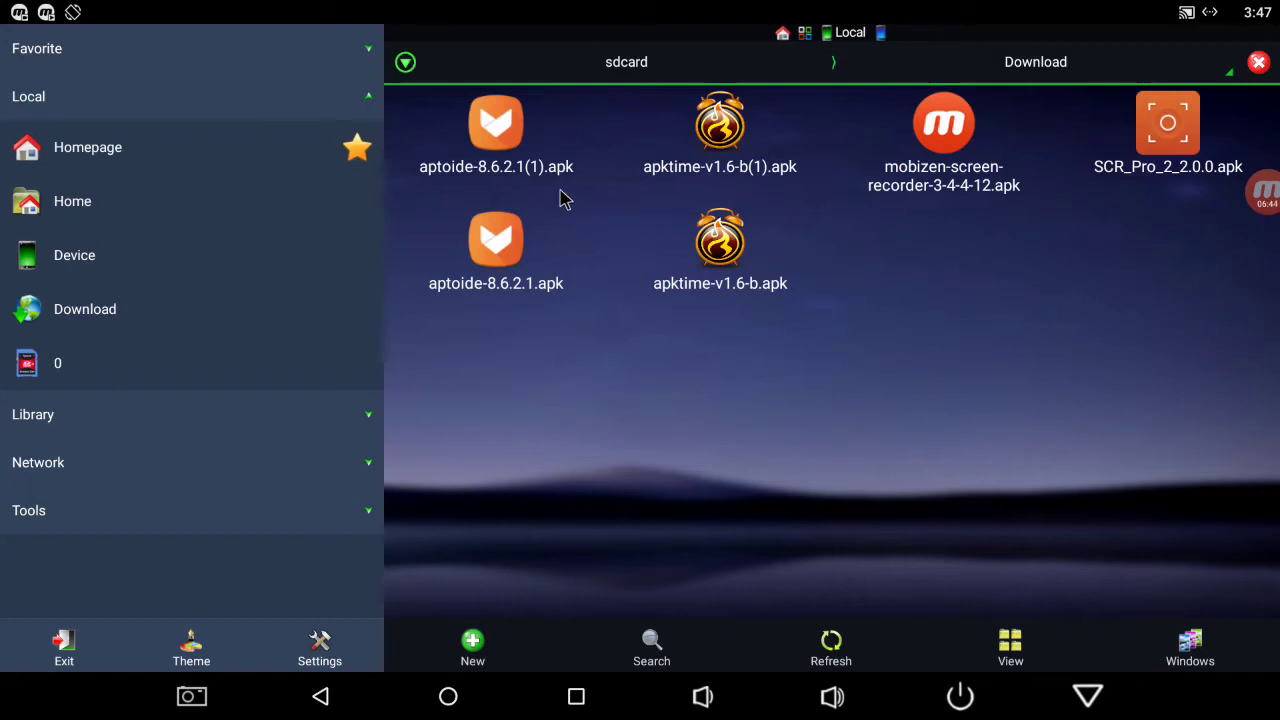
{"action": "left_click", "coordinate": [500, 130]}
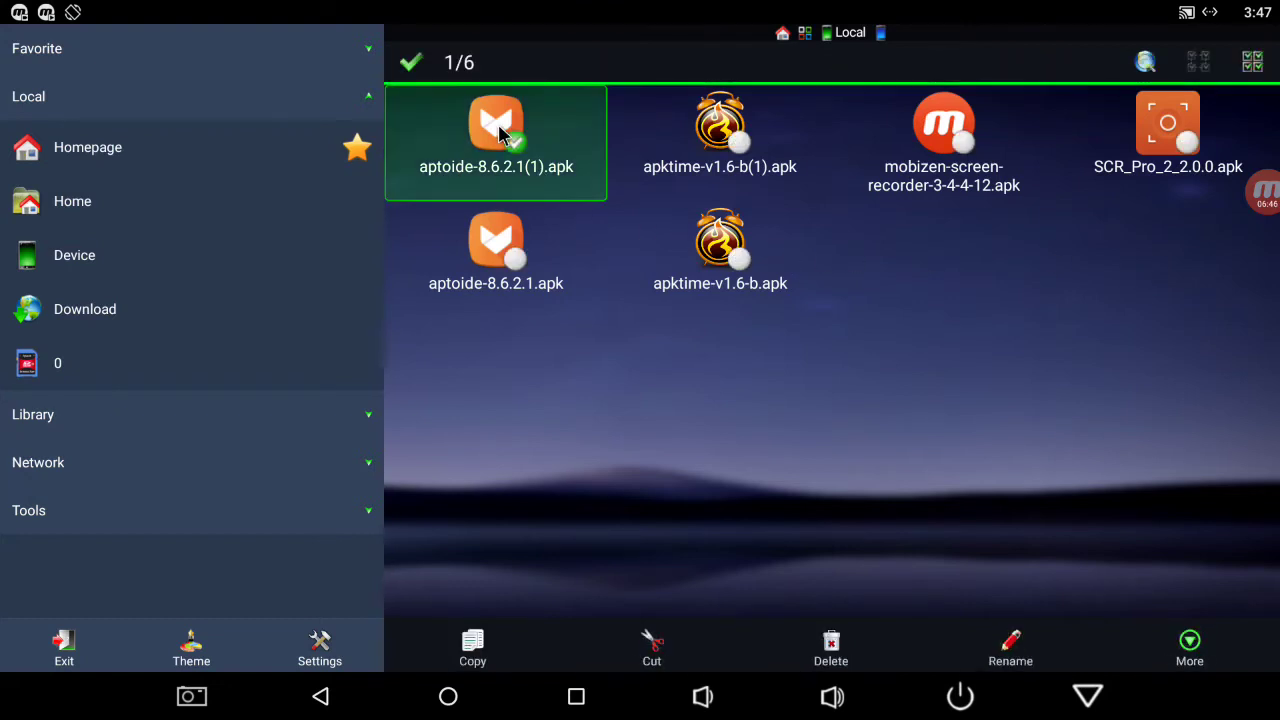
{"action": "left_click", "coordinate": [1205, 115]}
{"action": "left_click", "coordinate": [955, 132]}
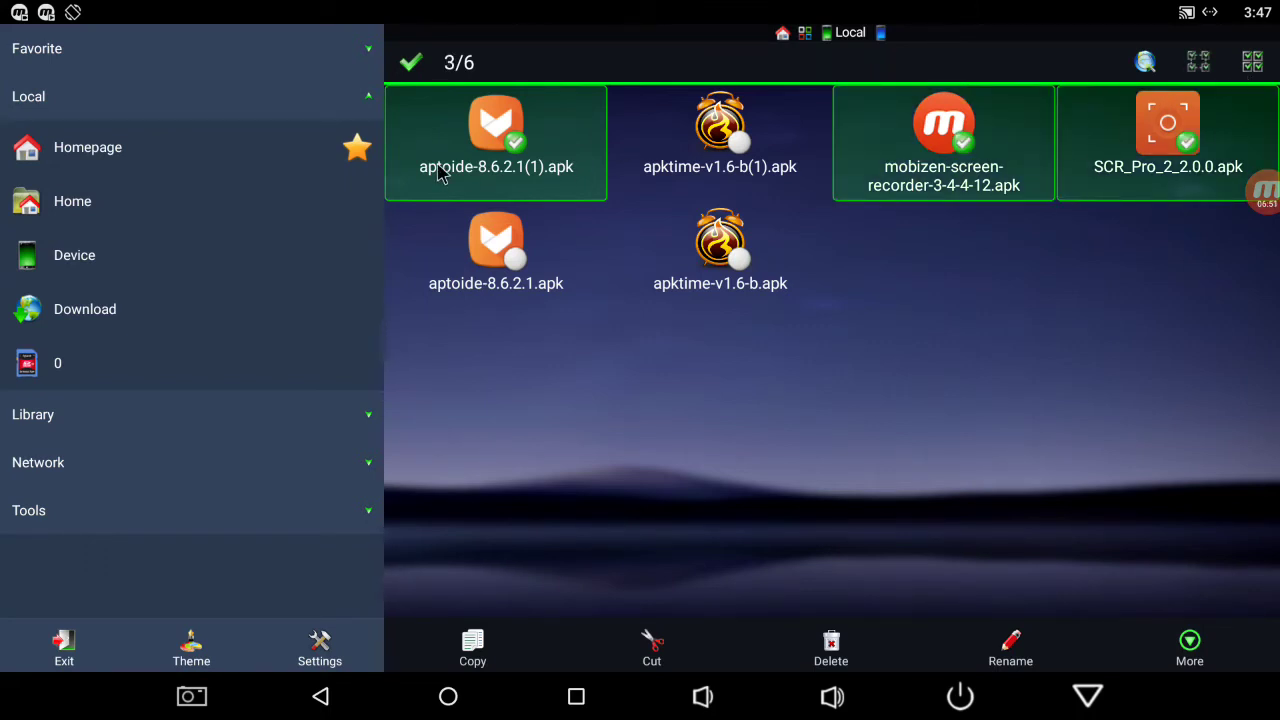
{"action": "left_click", "coordinate": [742, 152]}
{"action": "left_click", "coordinate": [725, 295]}
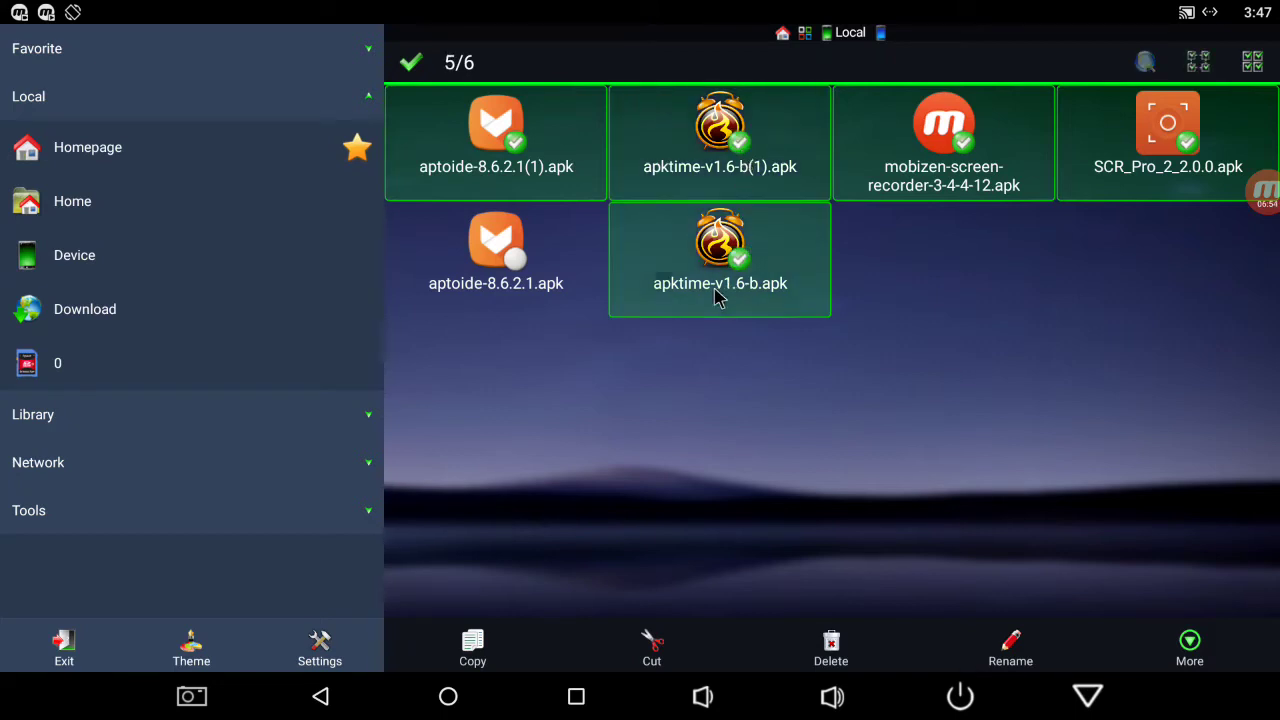
{"action": "left_click", "coordinate": [530, 280]}
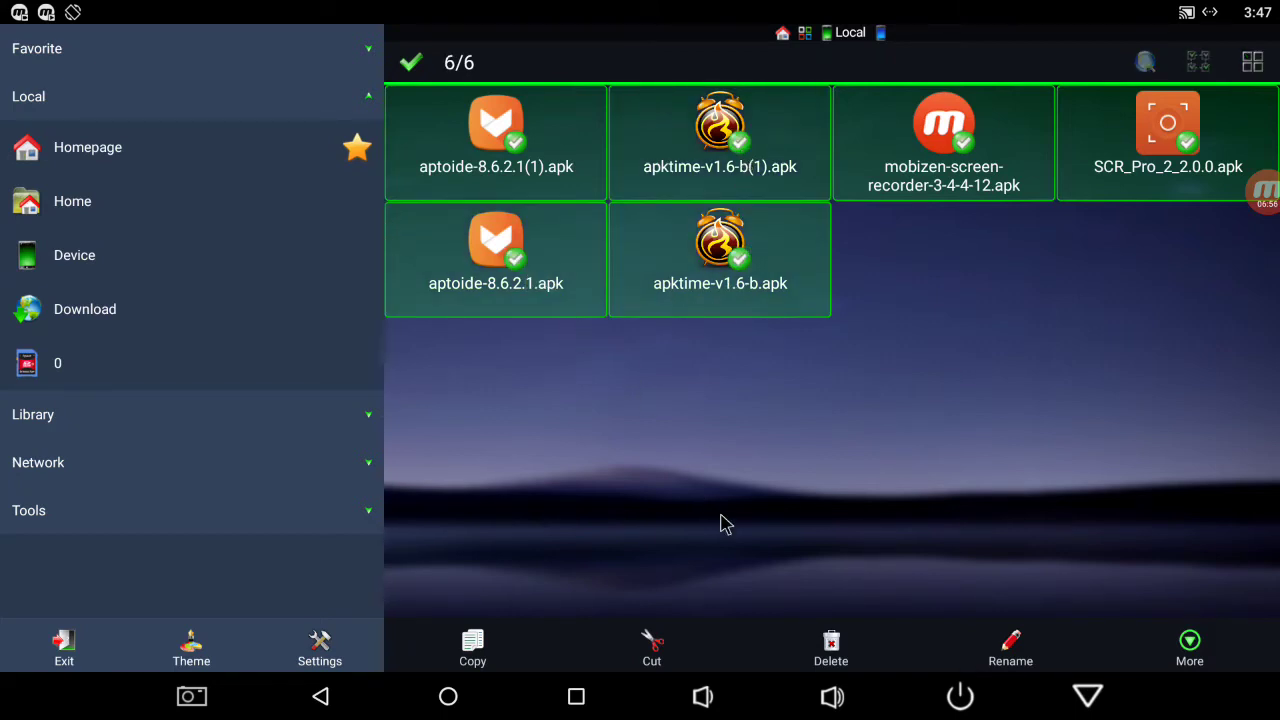
{"action": "left_click", "coordinate": [832, 648]}
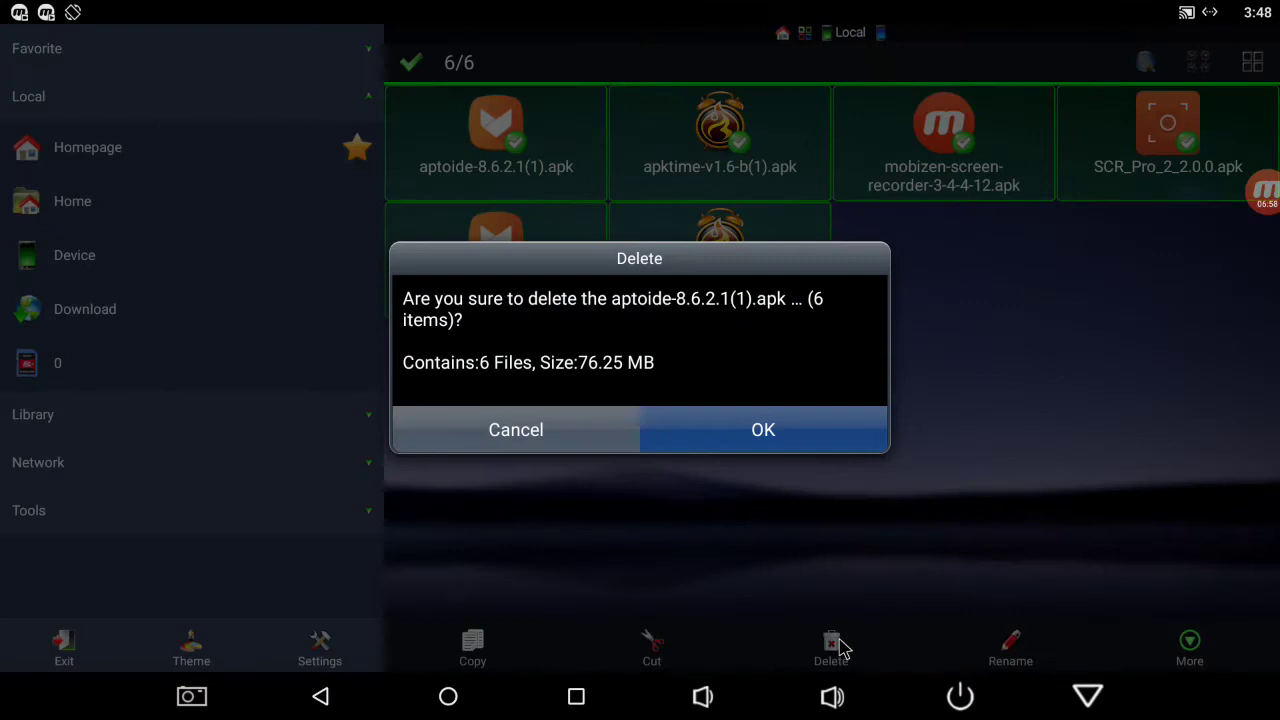
{"action": "left_click", "coordinate": [800, 437]}
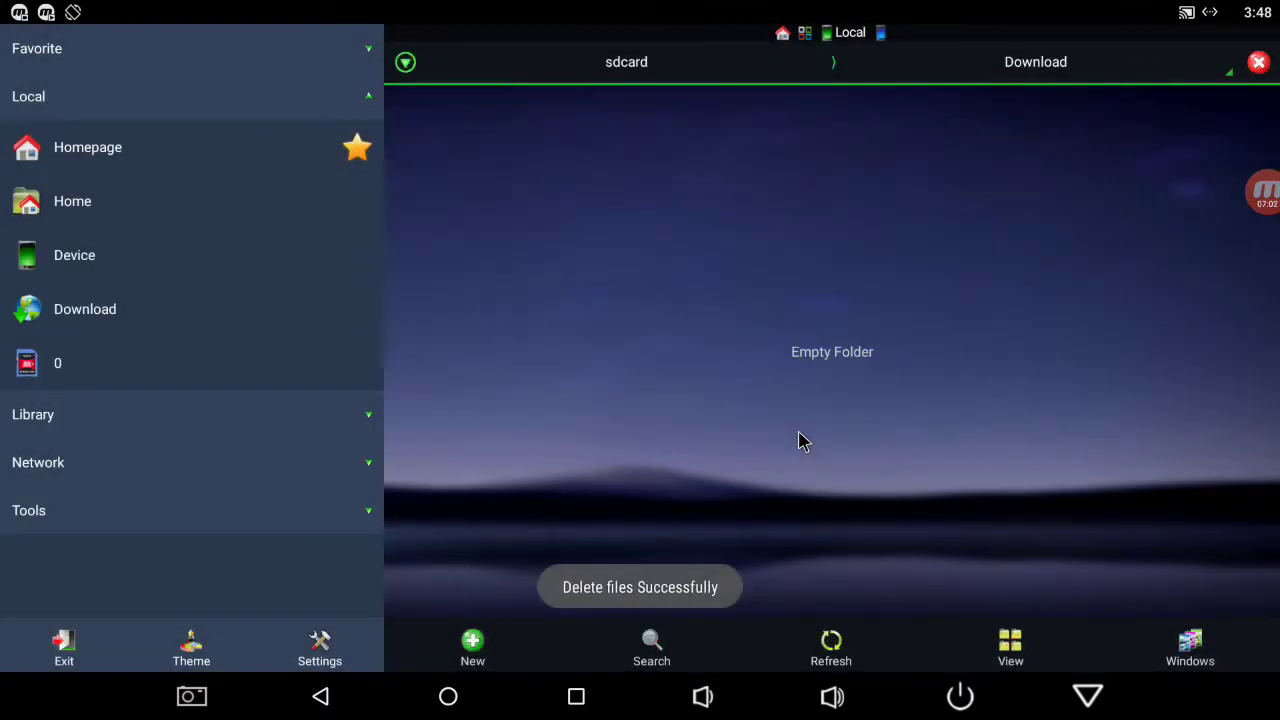
- Return to the User Apps list and open the properties of Morpheus TV
{"action": "key", "text": "Escape"}
{"action": "key", "text": "Escape"}
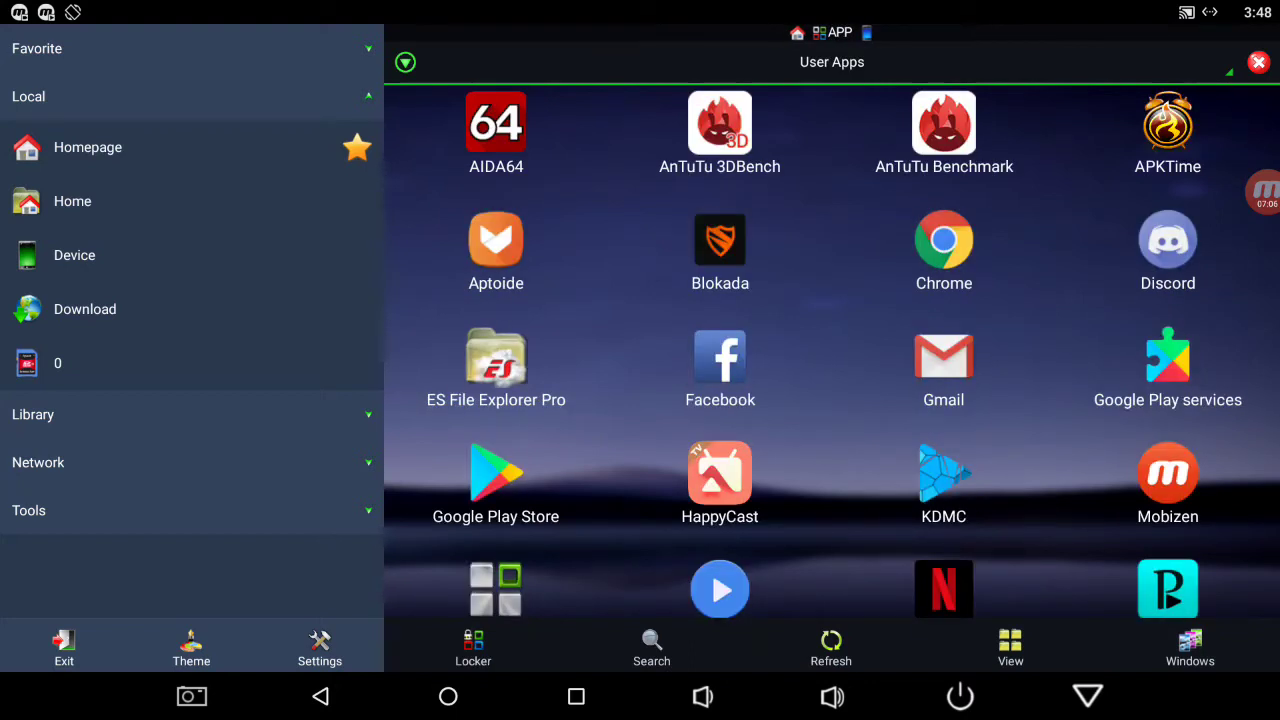
{"action": "key", "text": "Down"}
{"action": "key", "text": "Down"}
{"action": "key", "text": "Right"}
{"action": "key", "text": "Right"}
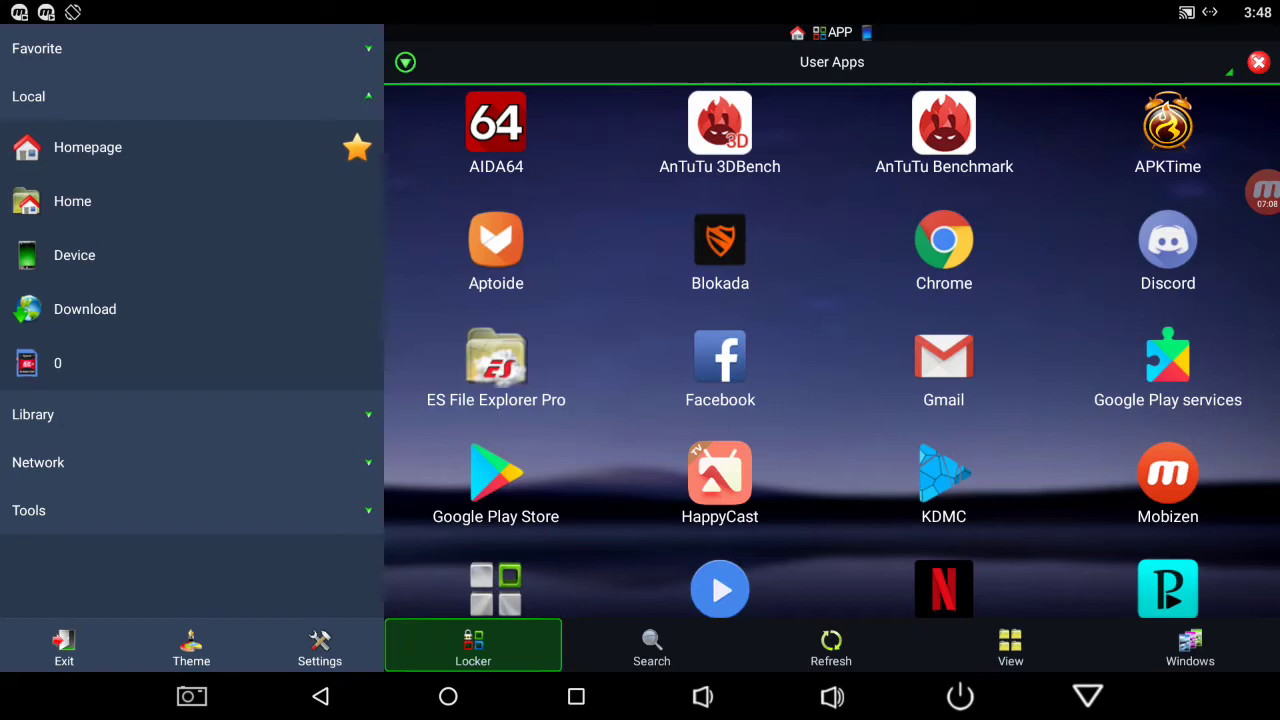
{"action": "key", "text": "Up"}
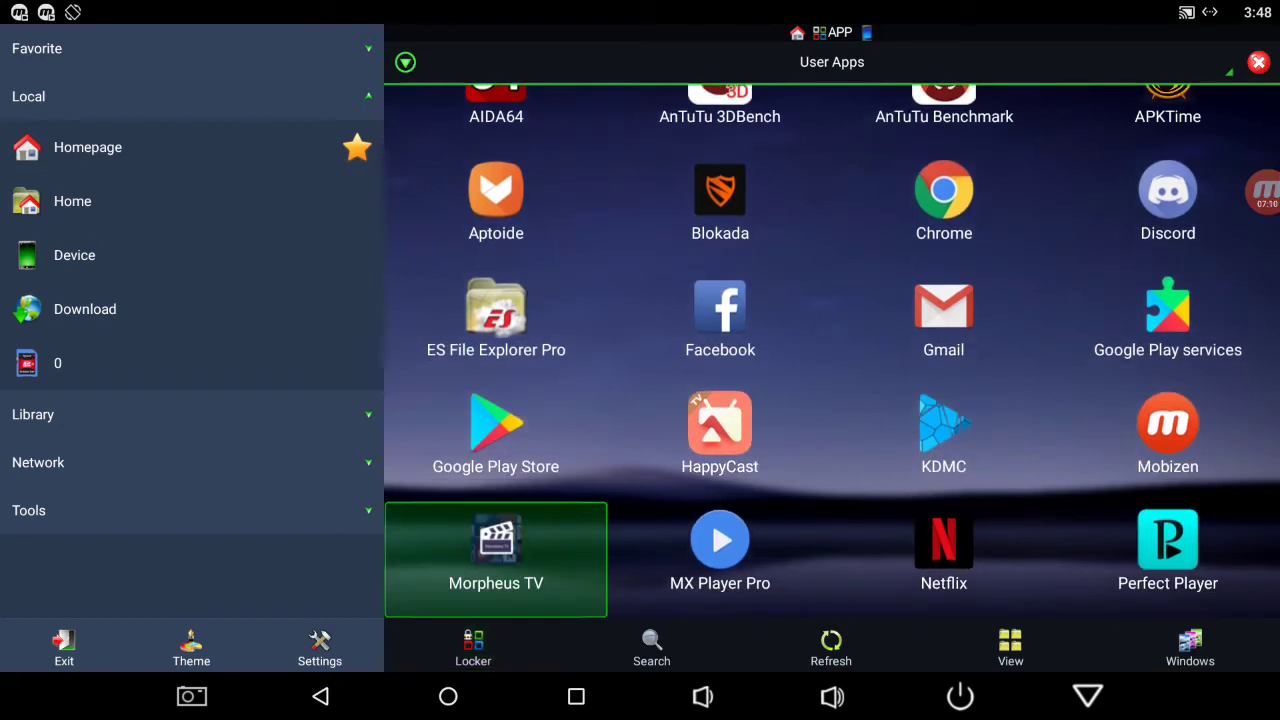
{"action": "key", "text": "Return"}
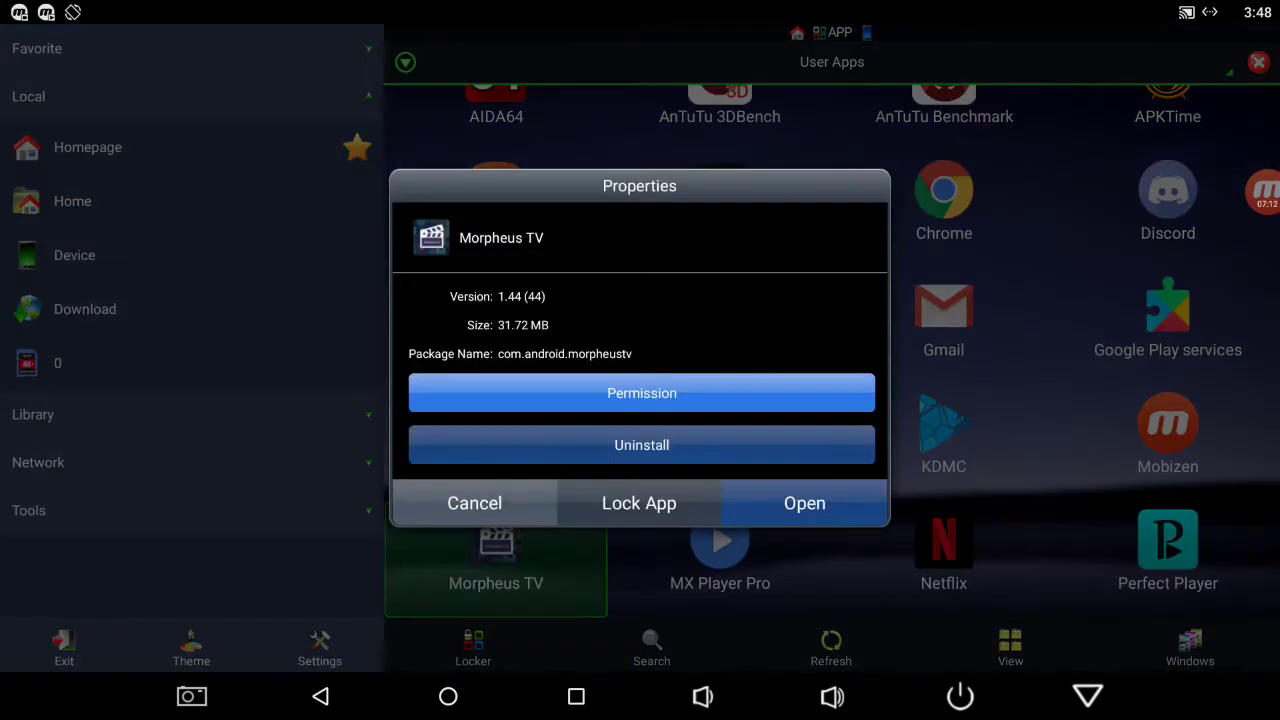
- Launch Morpheus TV, allow it access to photos, media and files, and accept the disclaimer
{"action": "left_click", "coordinate": [873, 520]}
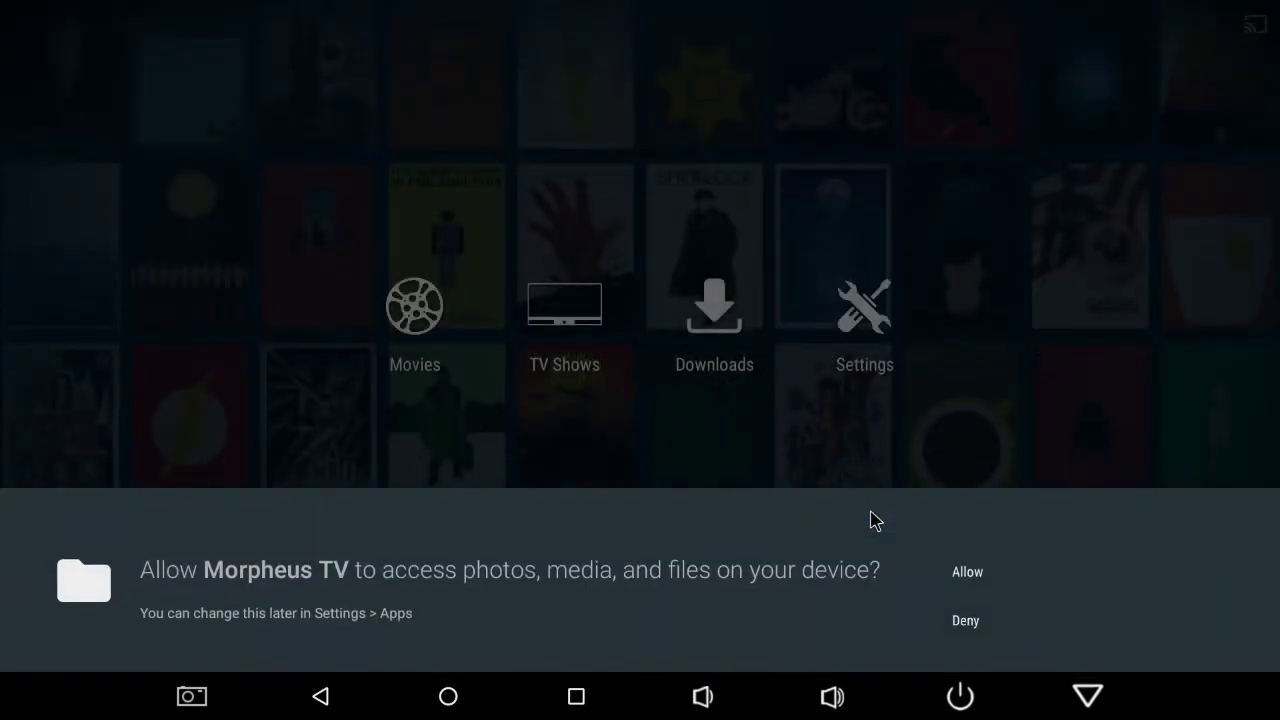
{"action": "left_click", "coordinate": [966, 572]}
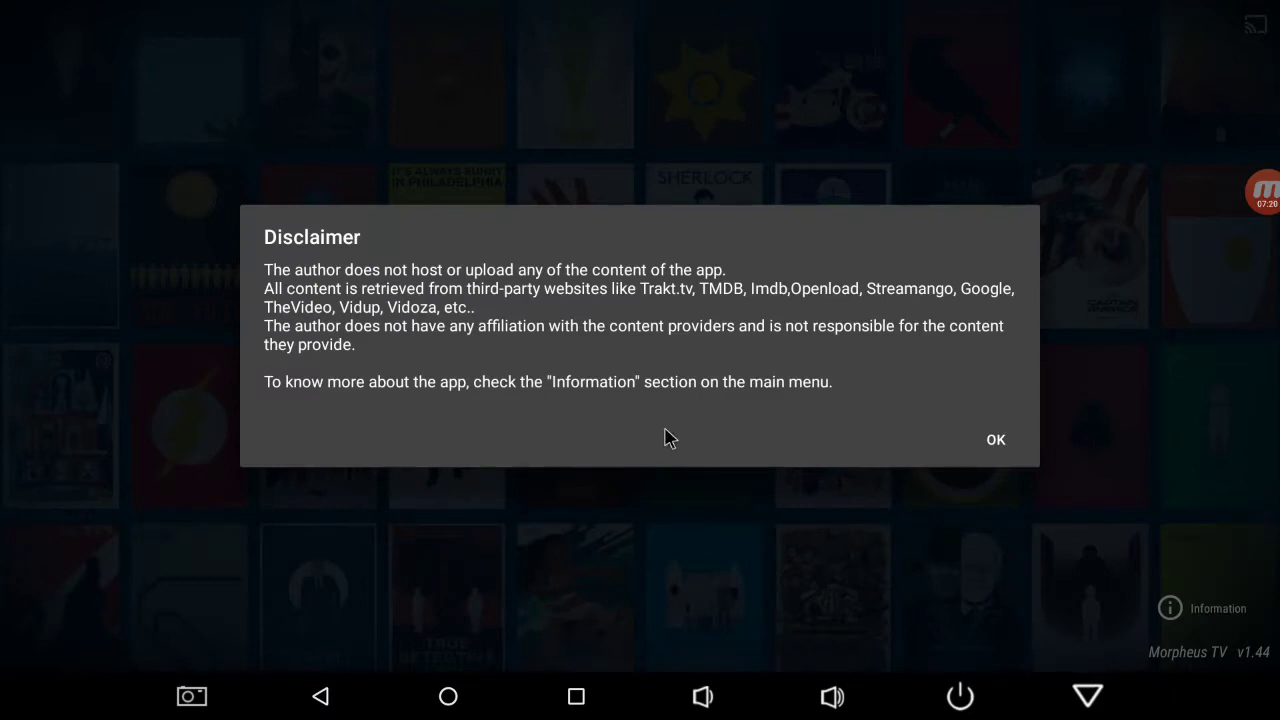
{"action": "left_click", "coordinate": [1014, 446]}
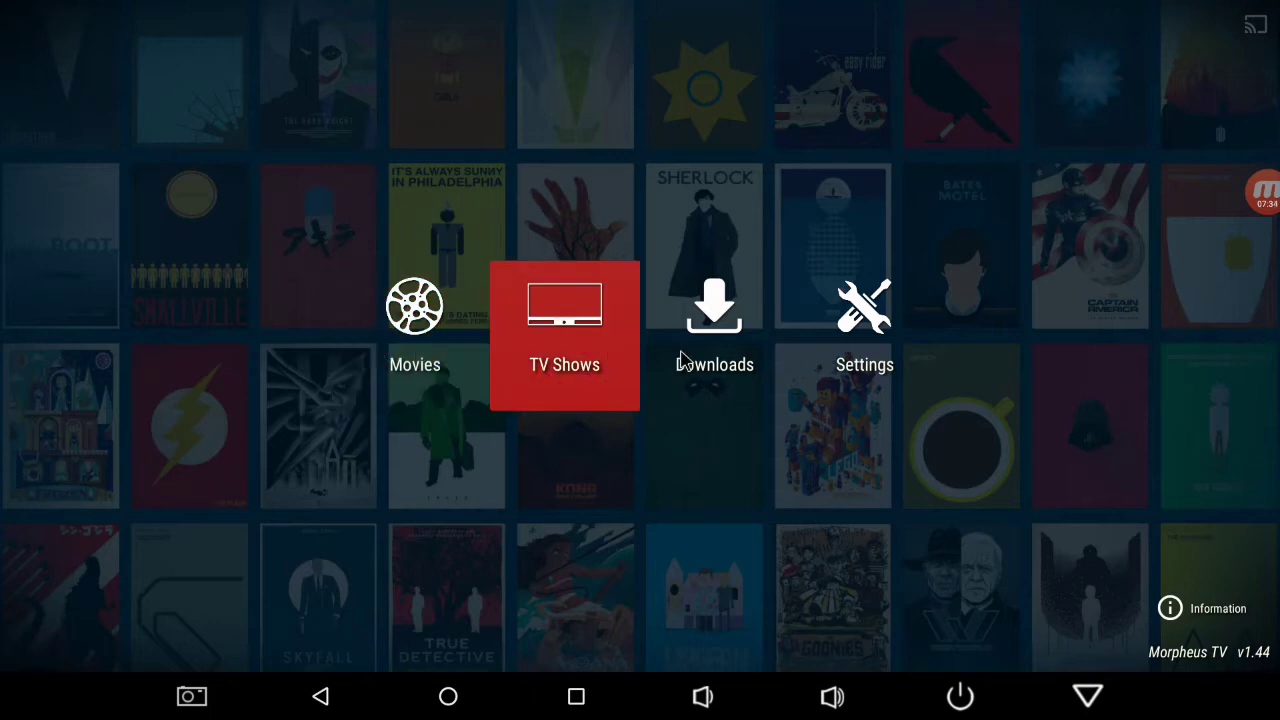
- Open Morpheus TV's settings and look over the Subtitles options
{"action": "left_click", "coordinate": [828, 365]}
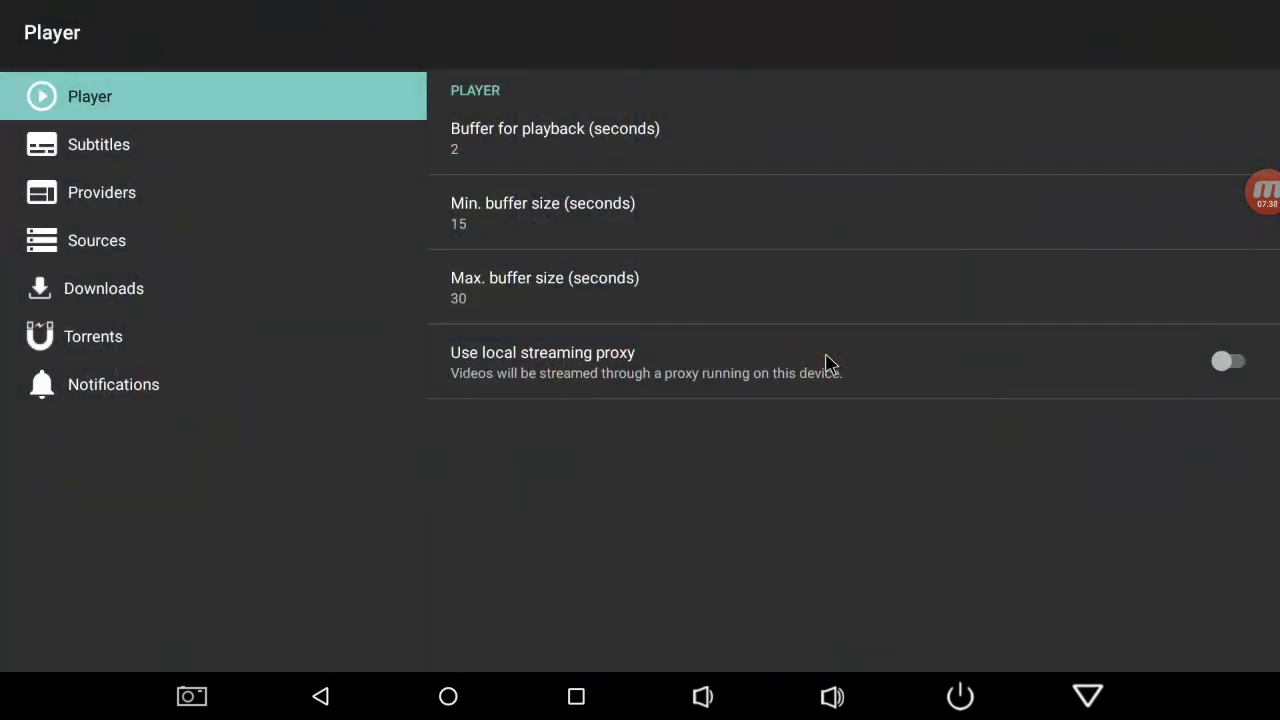
{"action": "key", "text": "Down"}
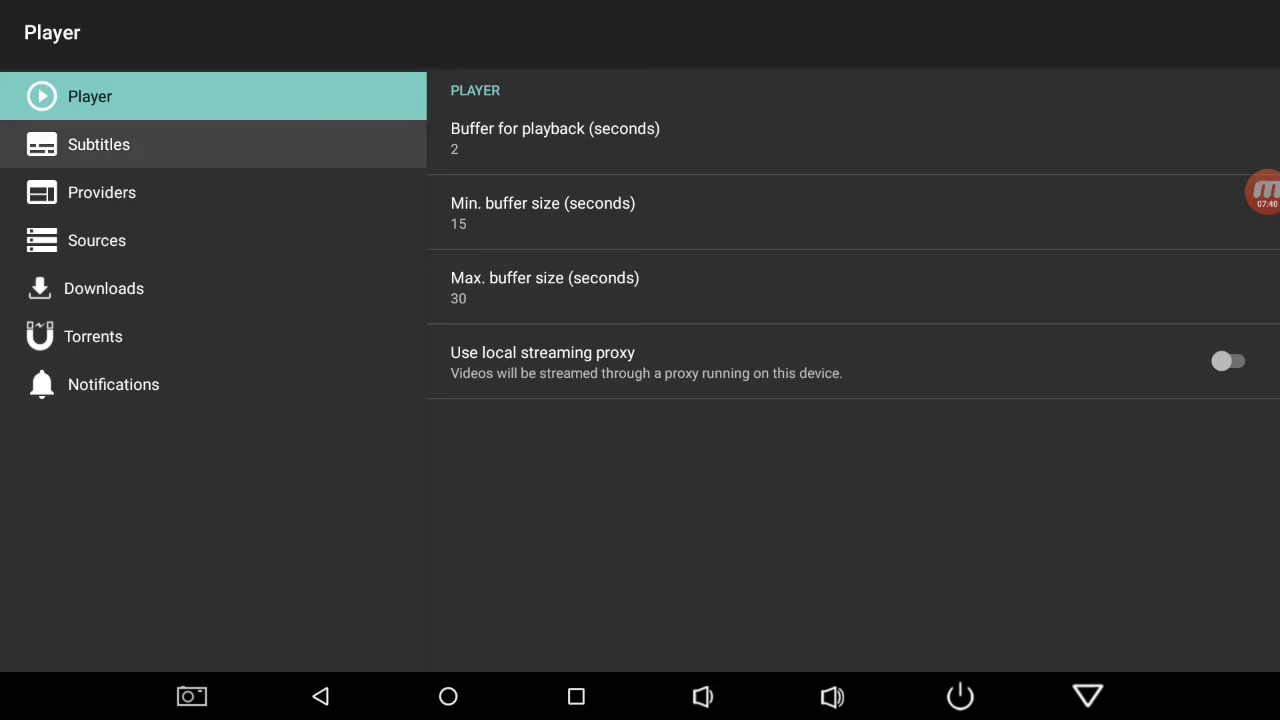
{"action": "key", "text": "Return"}
{"action": "key", "text": "Right"}
{"action": "key", "text": "Return"}
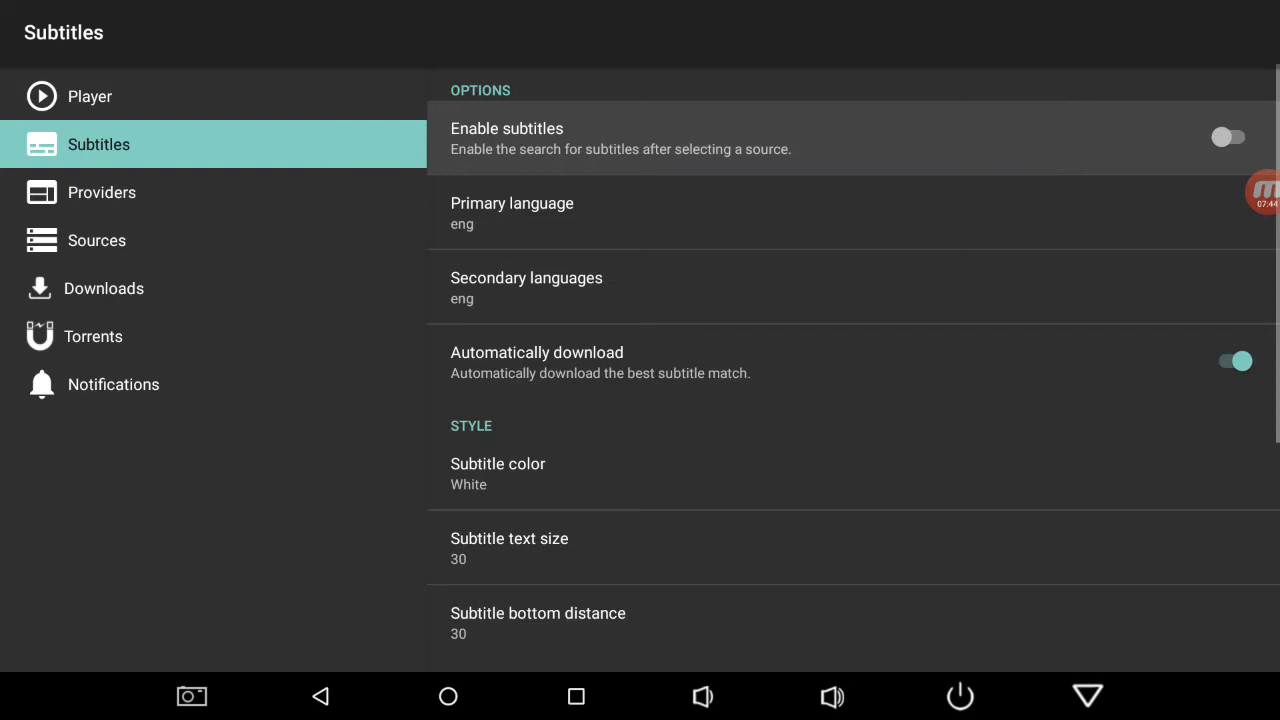
{"action": "key", "text": "Left"}
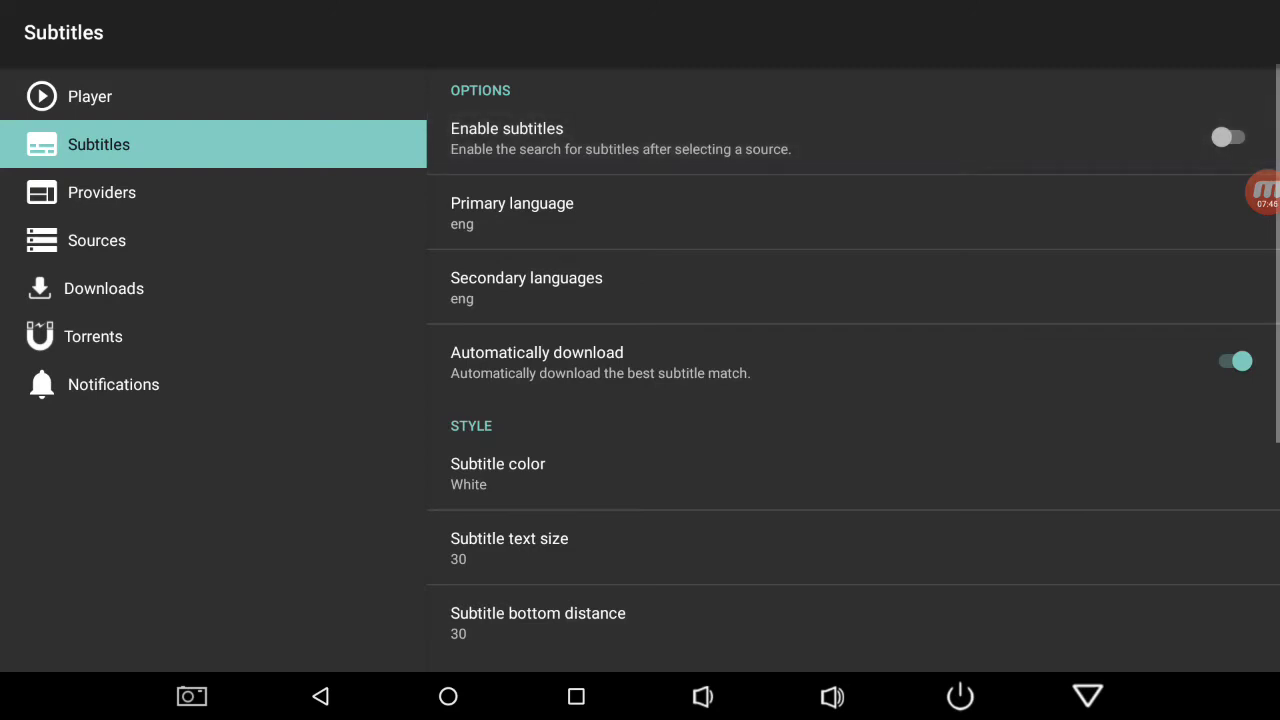
- Go back to the Player settings and review the playback buffer and local streaming proxy options
{"action": "key", "text": "Up"}
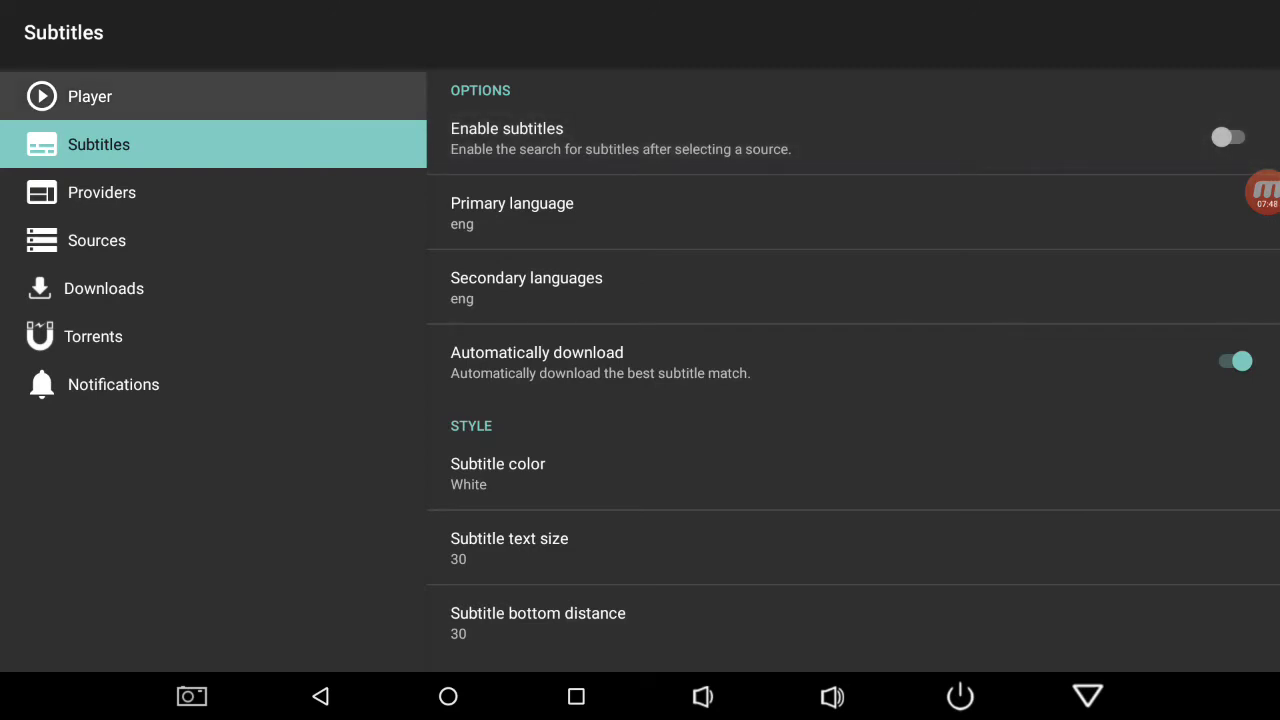
{"action": "key", "text": "Return"}
{"action": "key", "text": "Right"}
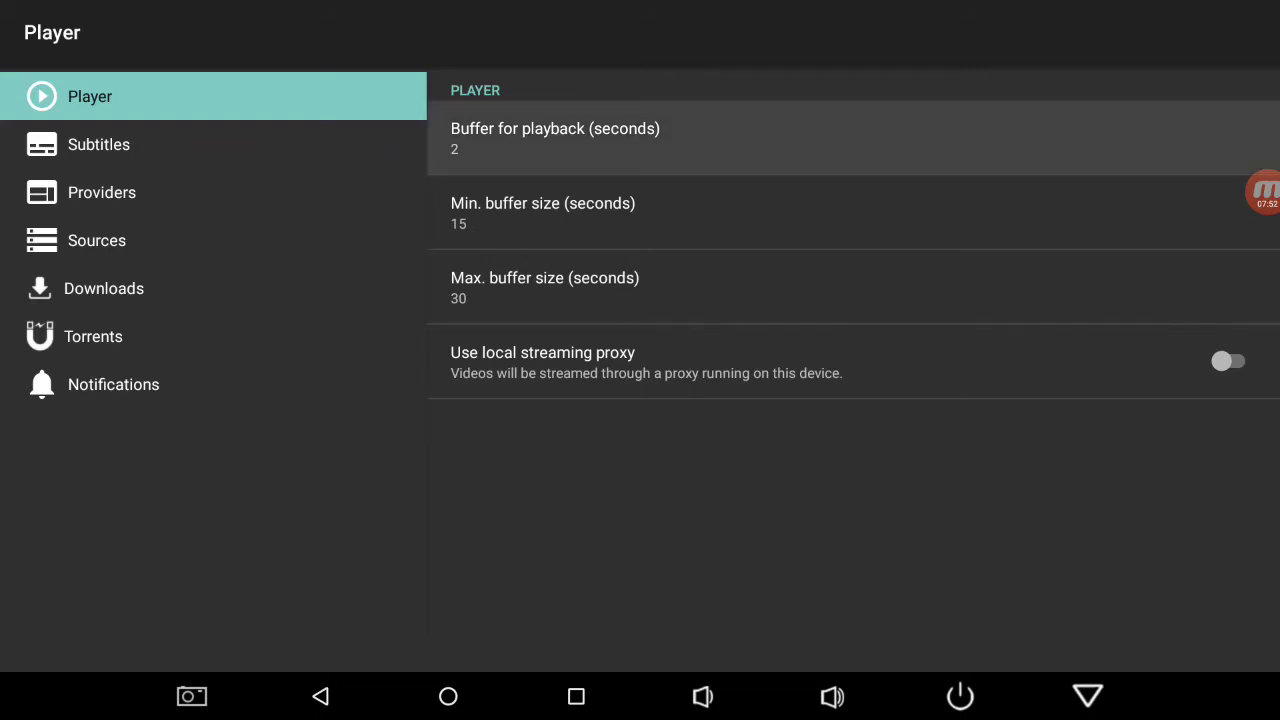
{"action": "key", "text": "Down"}
{"action": "key", "text": "Down"}
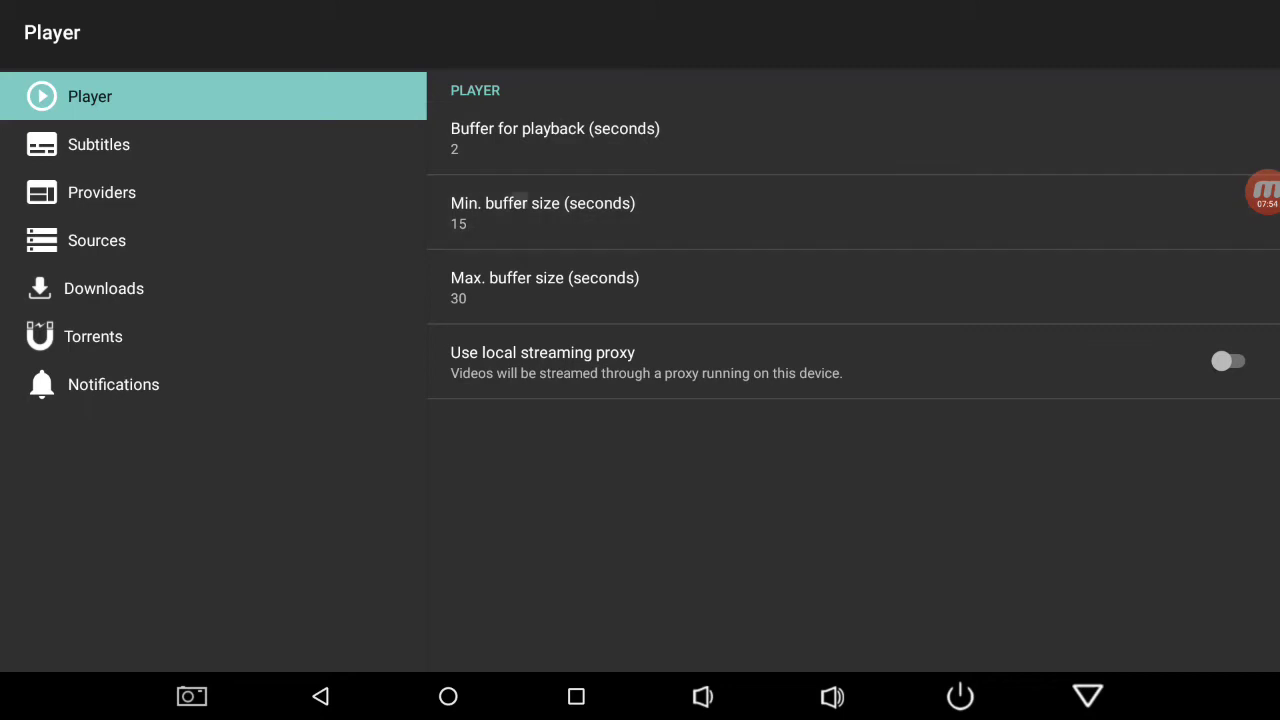
{"action": "key", "text": "Up"}
{"action": "key", "text": "Up"}
- Review the Providers settings for search performance and VideoScraper, and the Sources settings
{"action": "key", "text": "Left"}
{"action": "key", "text": "Down"}
{"action": "key", "text": "Return"}
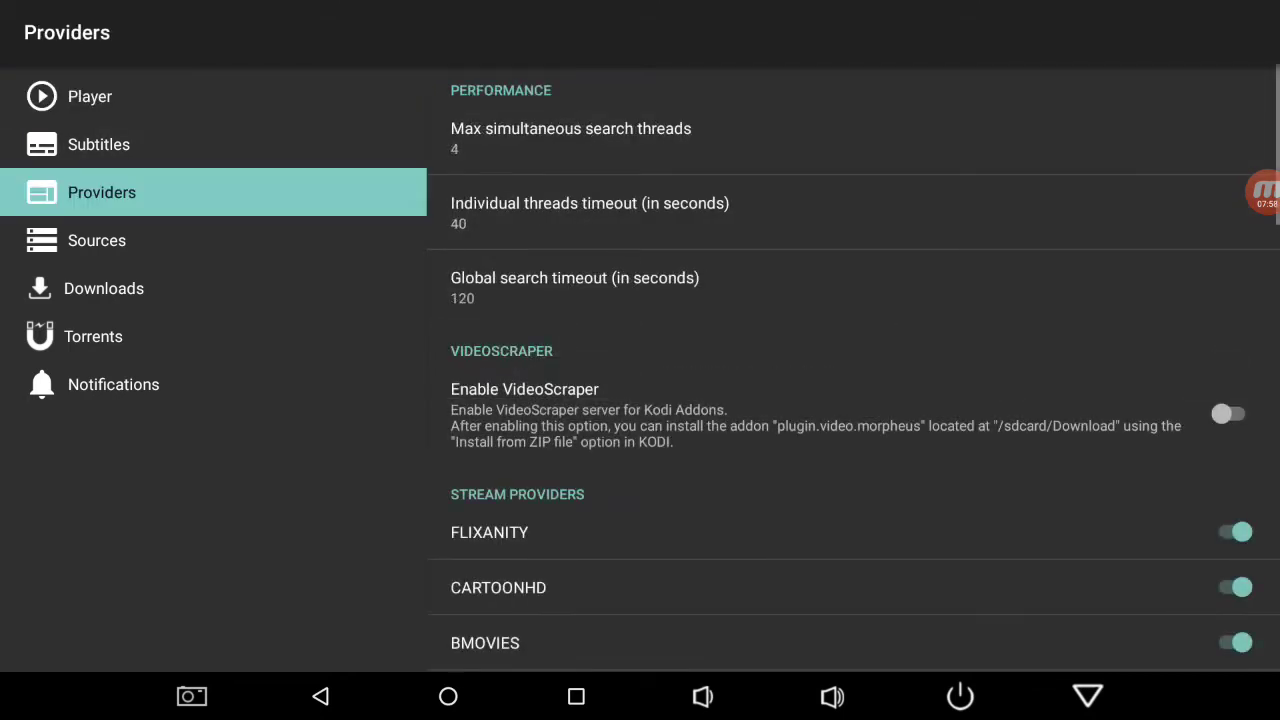
{"action": "key", "text": "Right"}
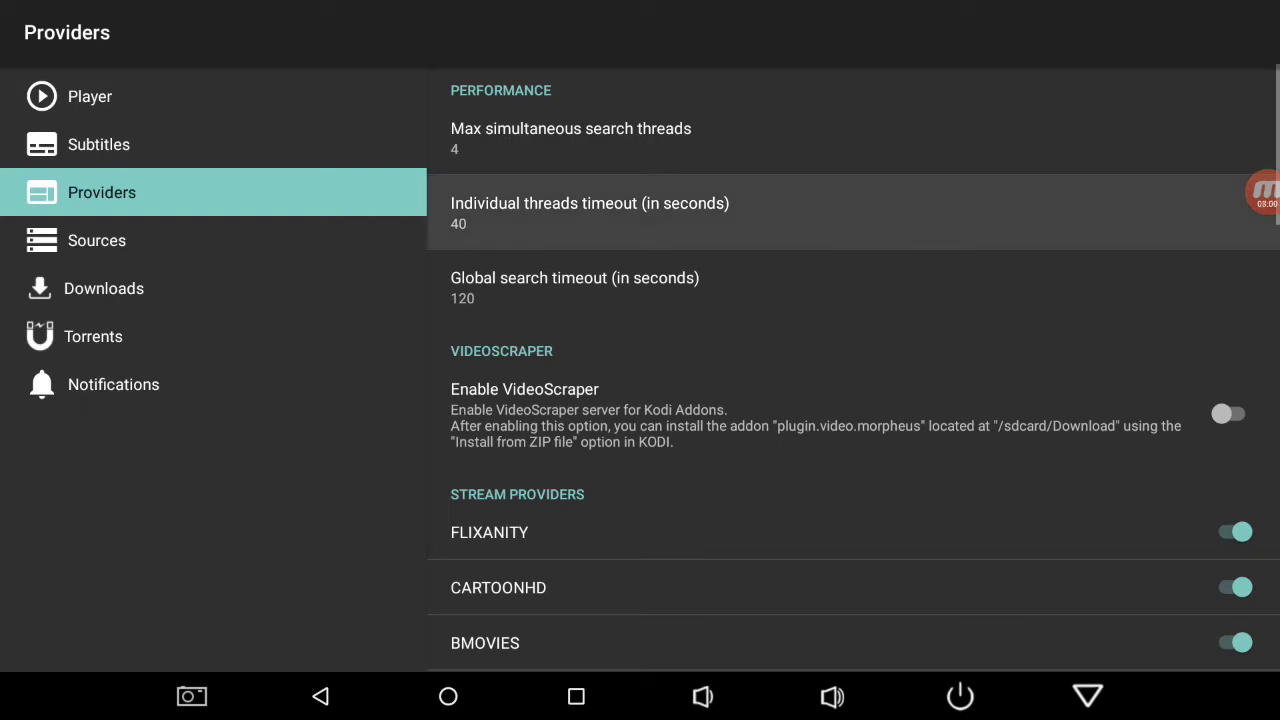
{"action": "key", "text": "Down"}
{"action": "key", "text": "Down"}
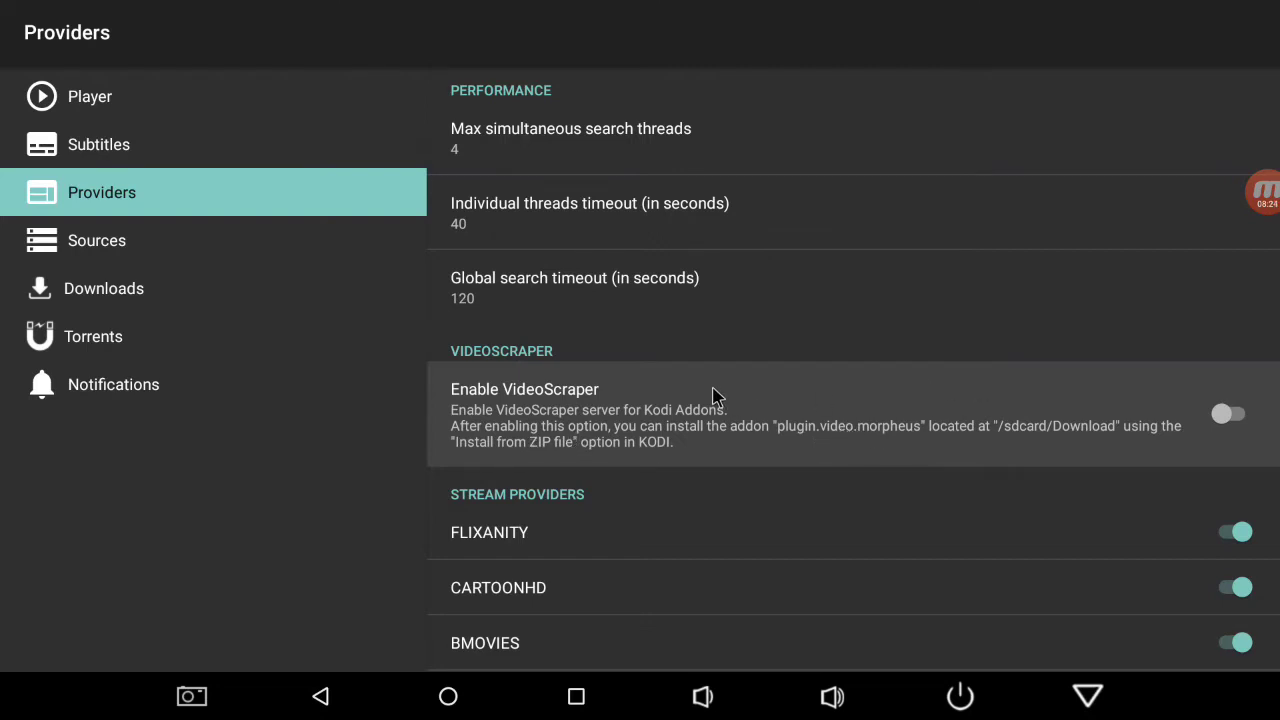
{"action": "left_click", "coordinate": [48, 250]}
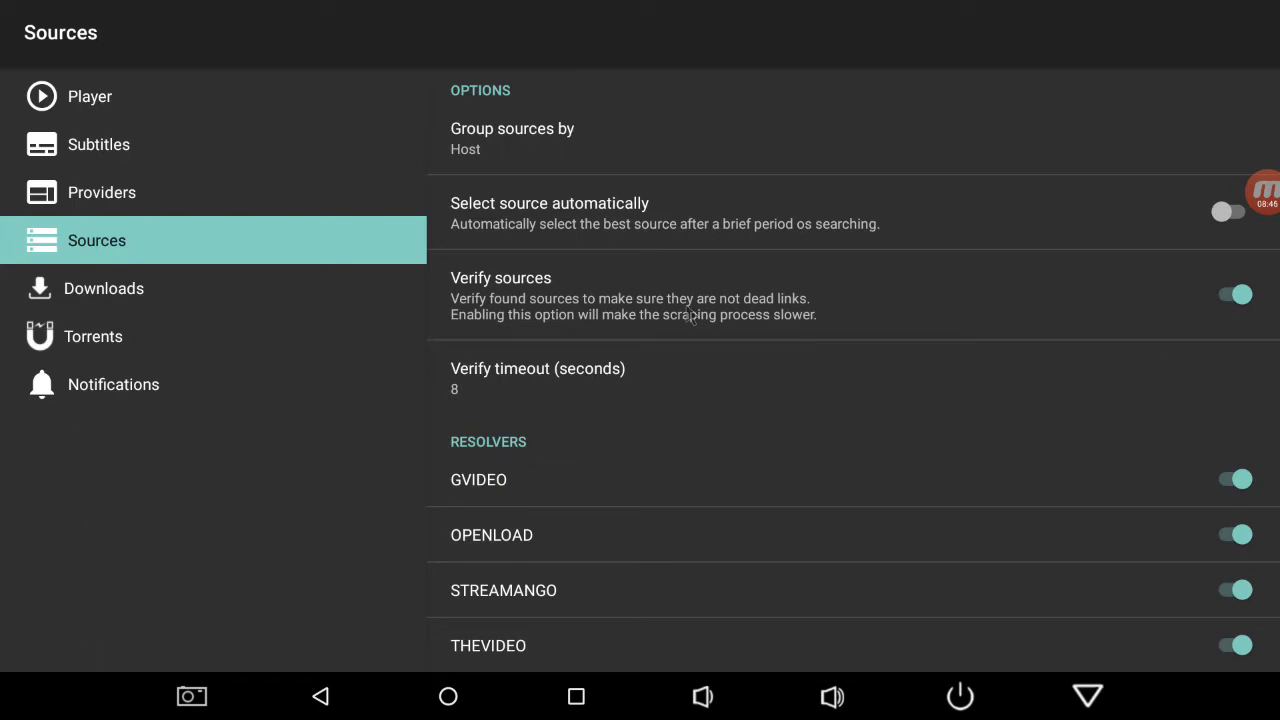
- Leave the settings and open My Collection in the Movies section
{"action": "key", "text": "Escape"}
{"action": "left_click", "coordinate": [415, 335]}
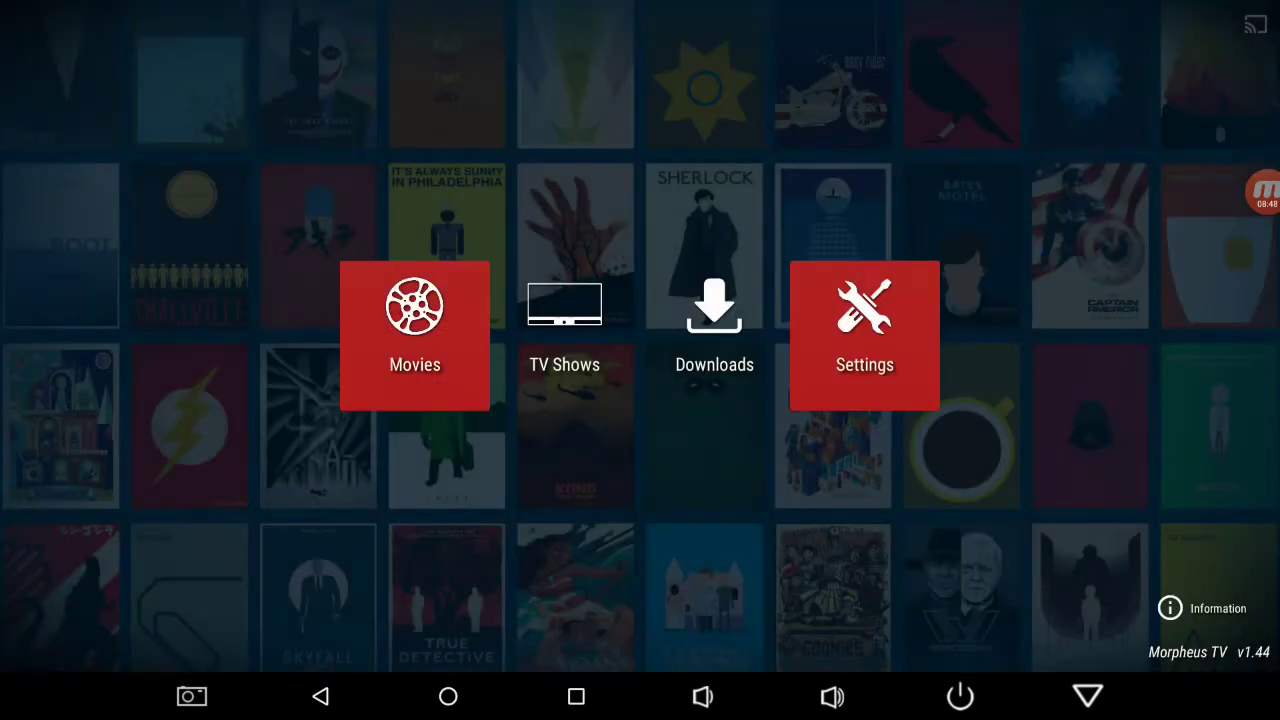
{"action": "key", "text": "Return"}
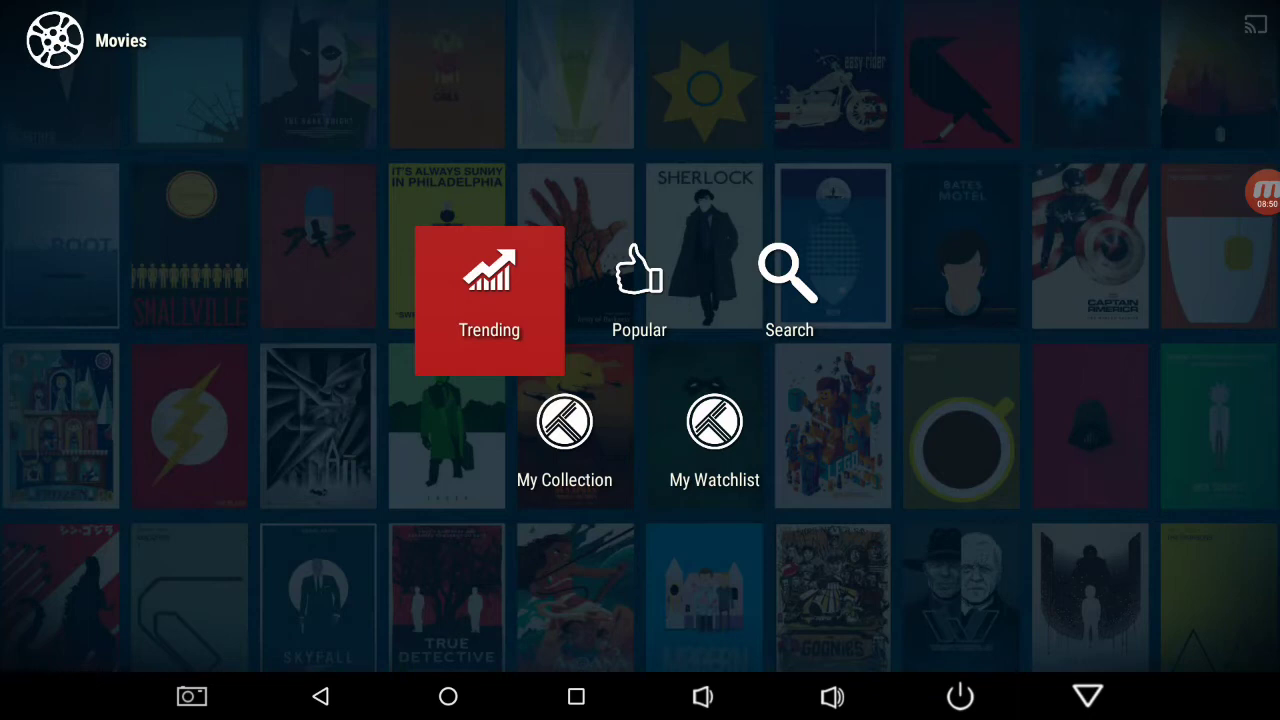
{"action": "key", "text": "Down"}
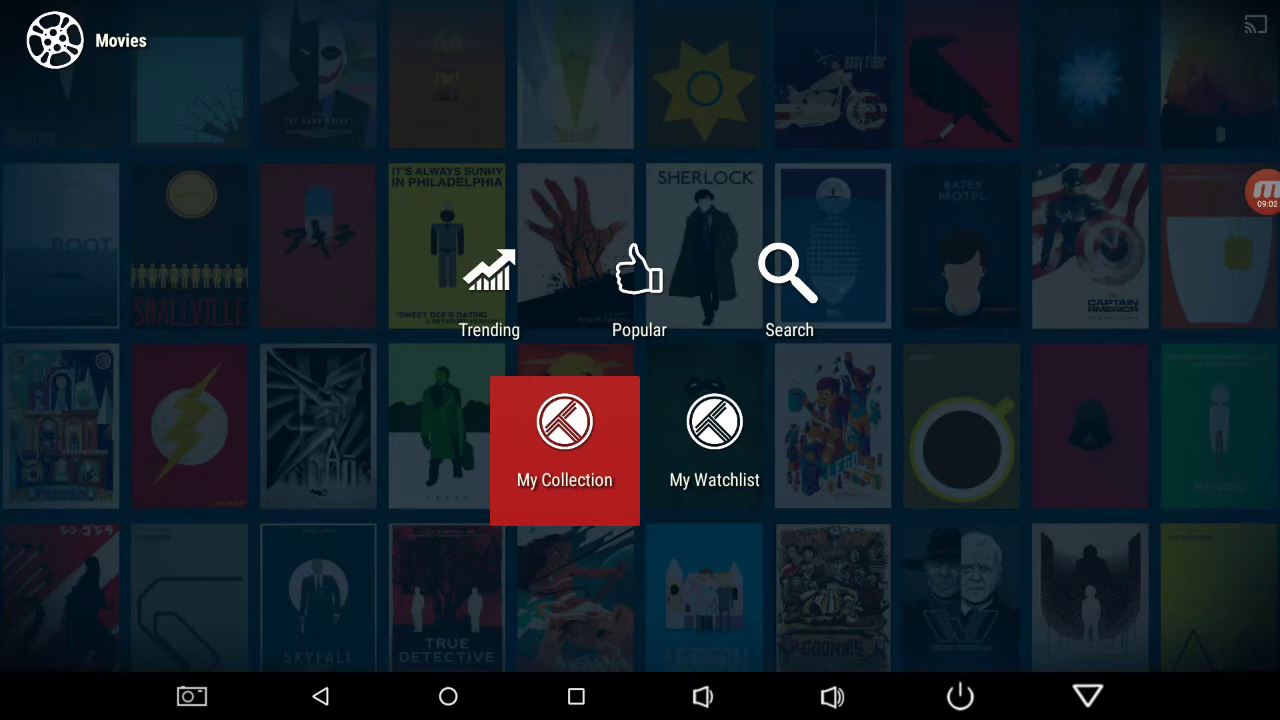
{"action": "key", "text": "Return"}
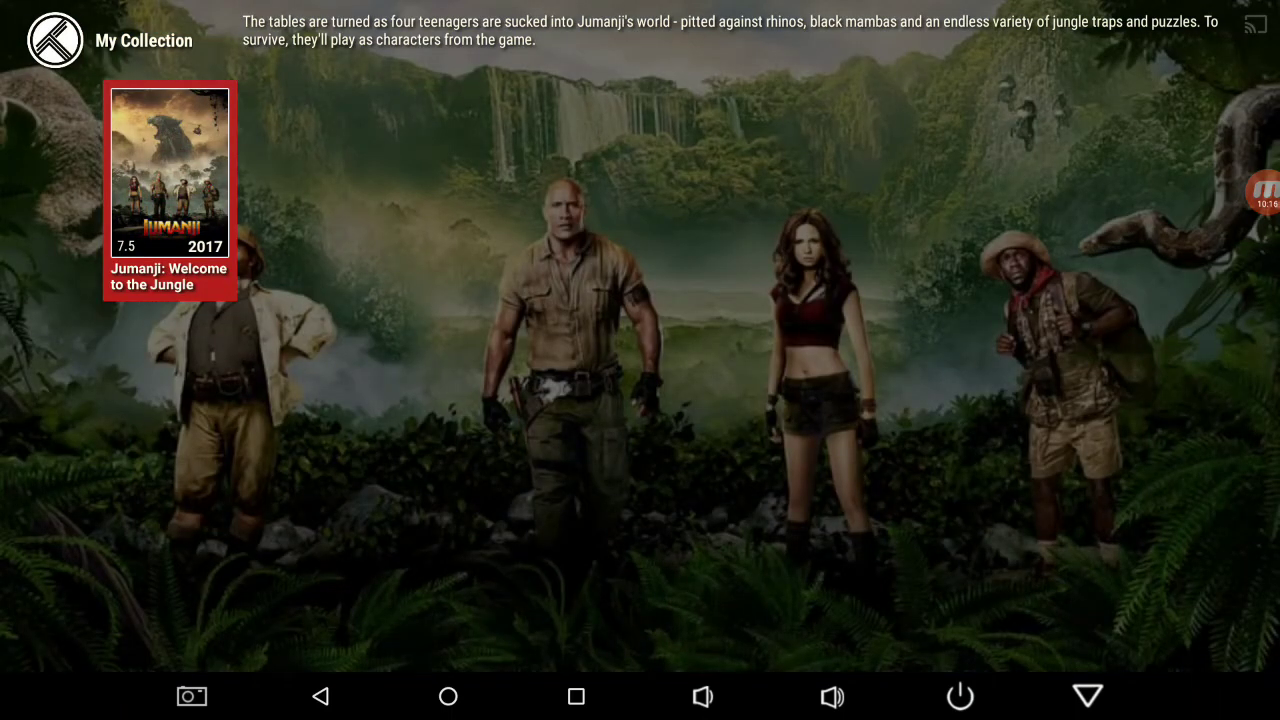
- Leave My Collection and open Star Wars: The Last Jedi from the Trending movies to search its sources
{"action": "key", "text": "Escape"}
{"action": "key", "text": "Up"}
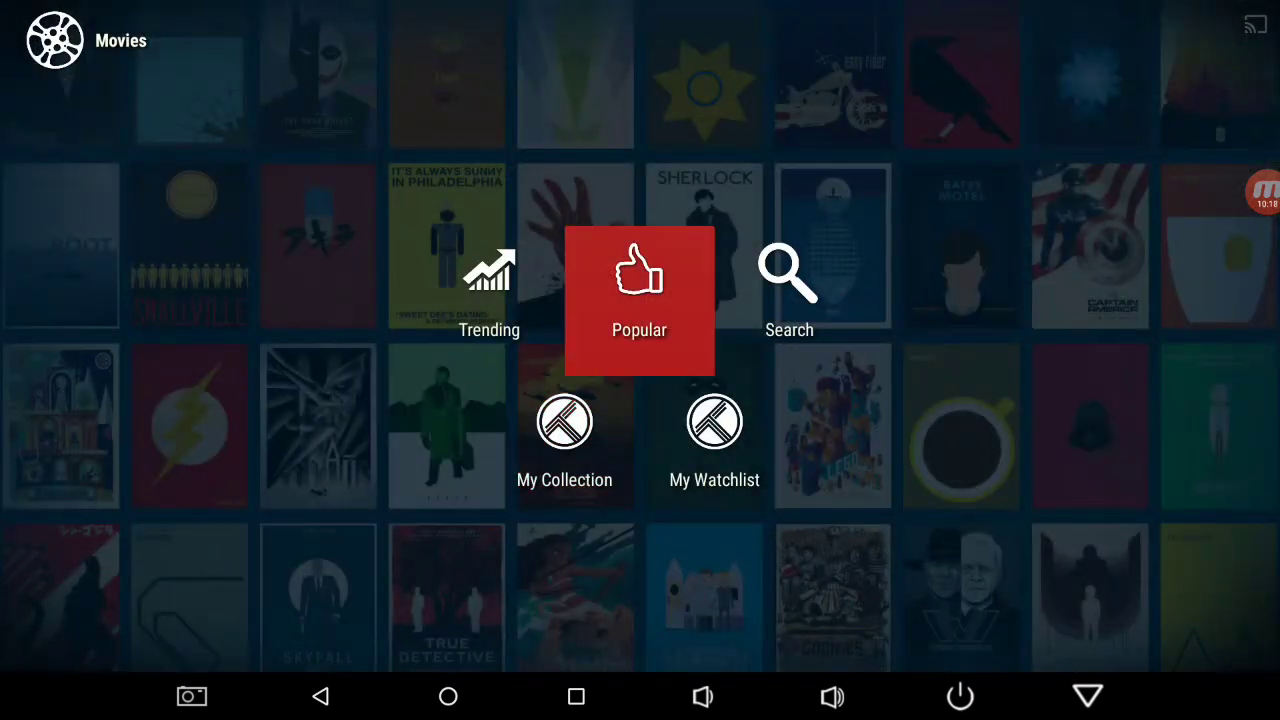
{"action": "key", "text": "Left"}
{"action": "key", "text": "Return"}
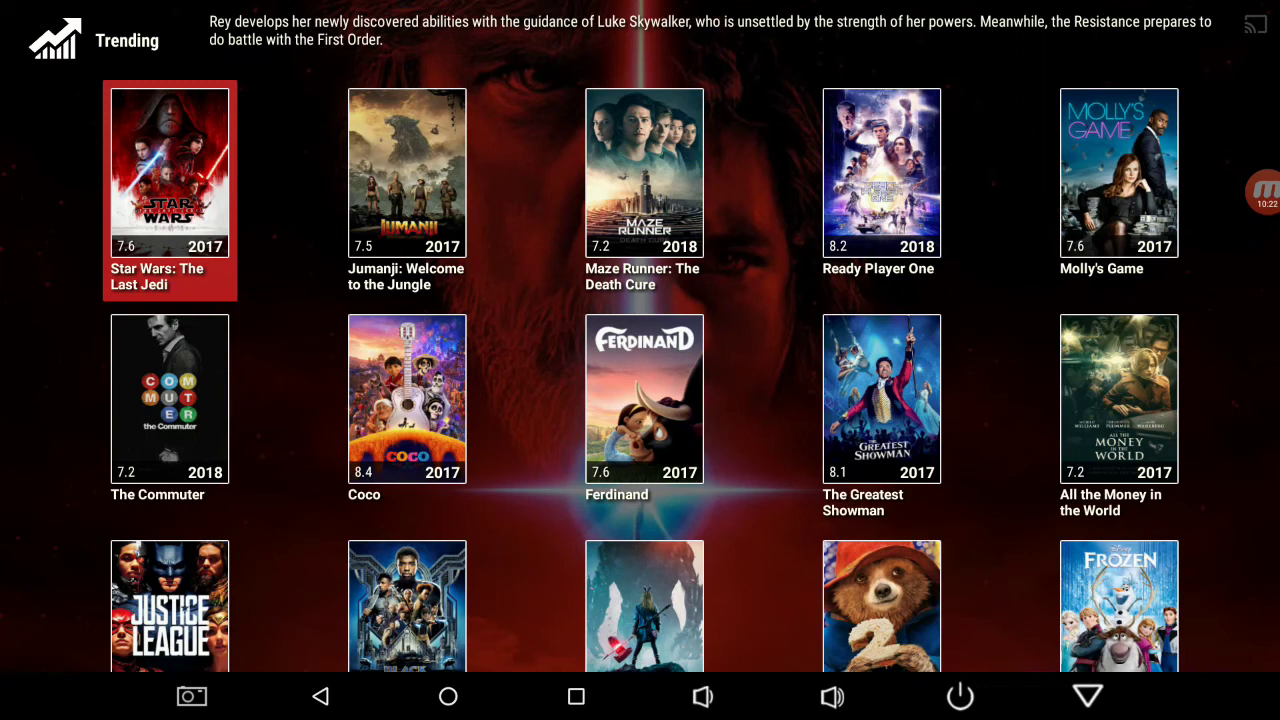
{"action": "key", "text": "Return"}
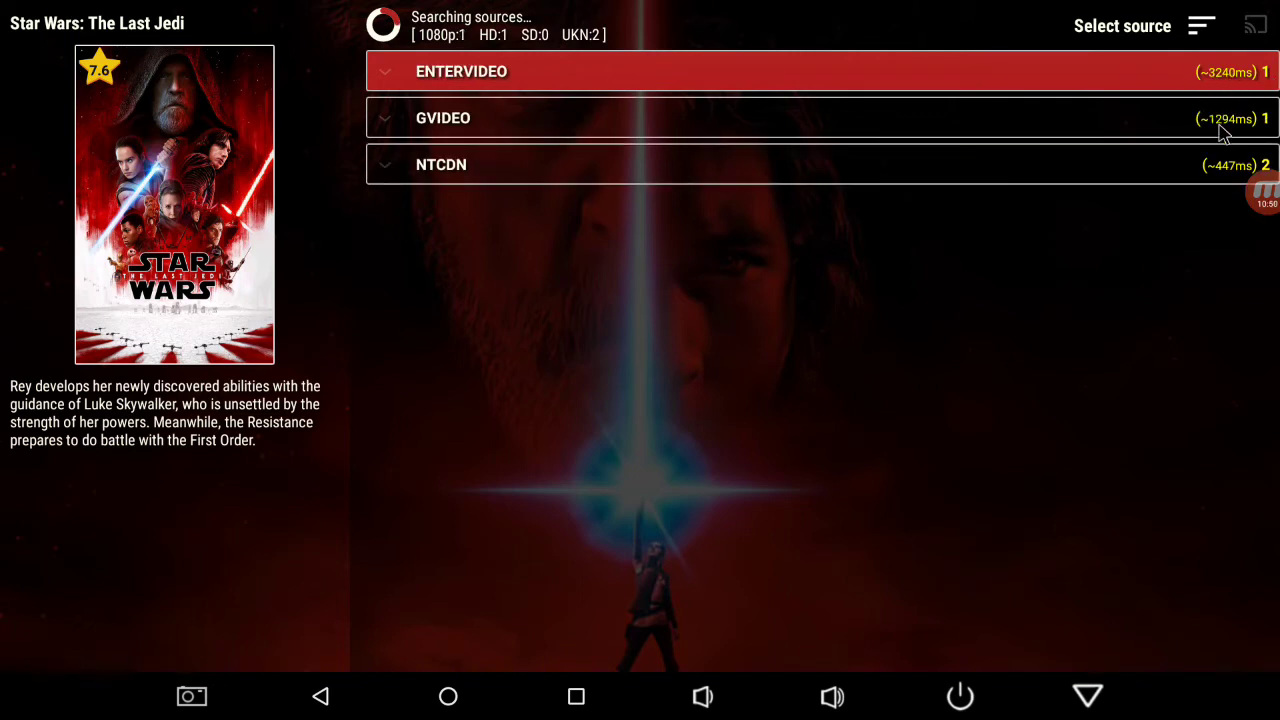
- Inspect the GVIDEO source group, collapse it, and expand the ENTERVIDEO group
{"action": "left_click", "coordinate": [1221, 128]}
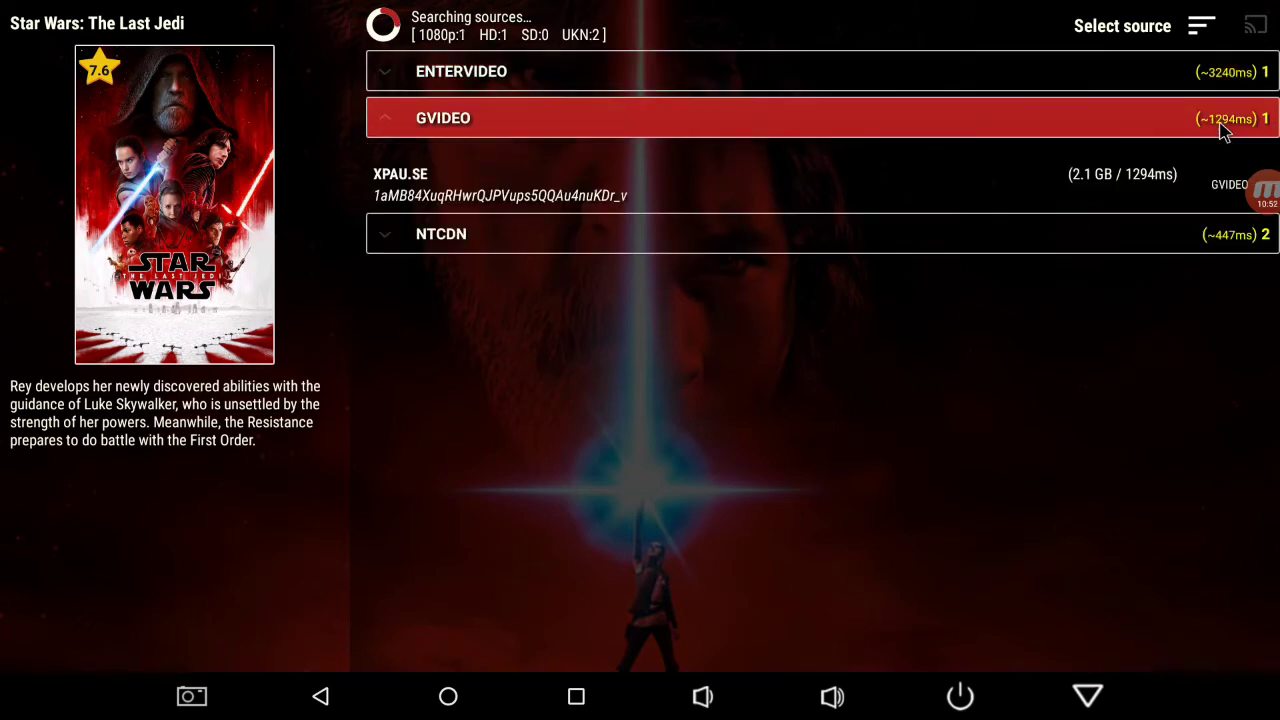
{"action": "left_click", "coordinate": [1221, 128]}
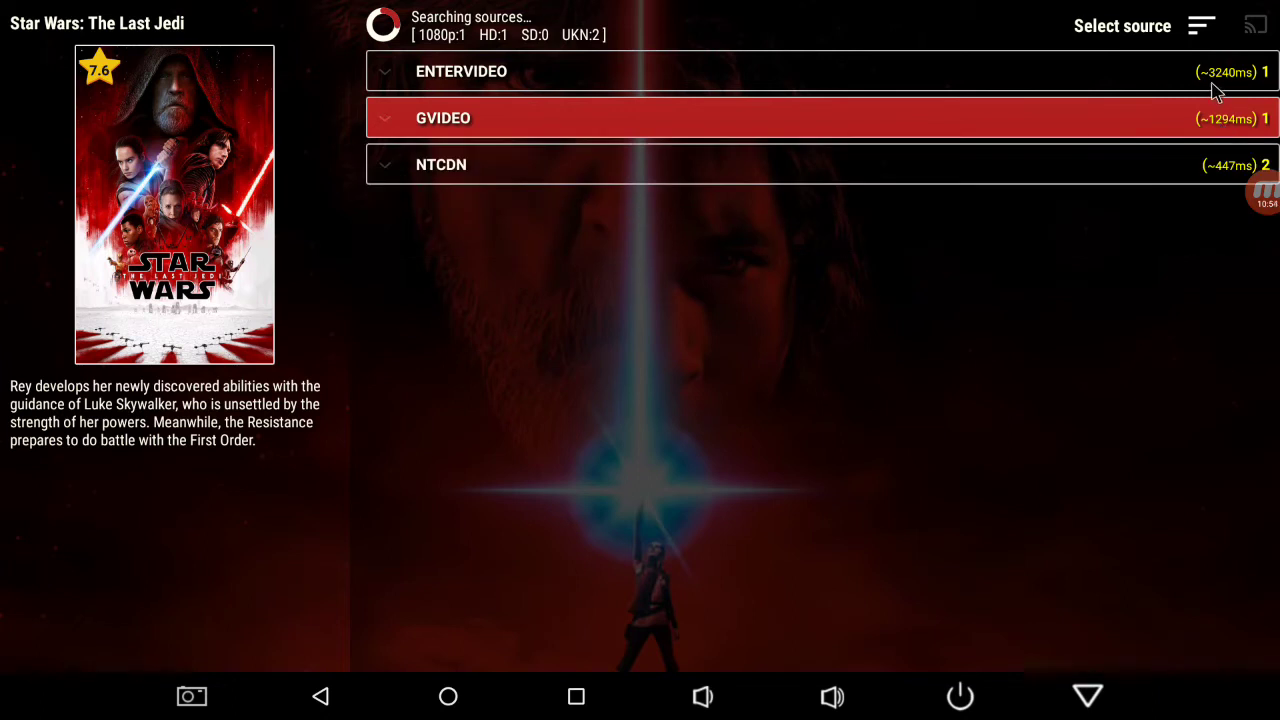
{"action": "left_click", "coordinate": [1215, 90]}
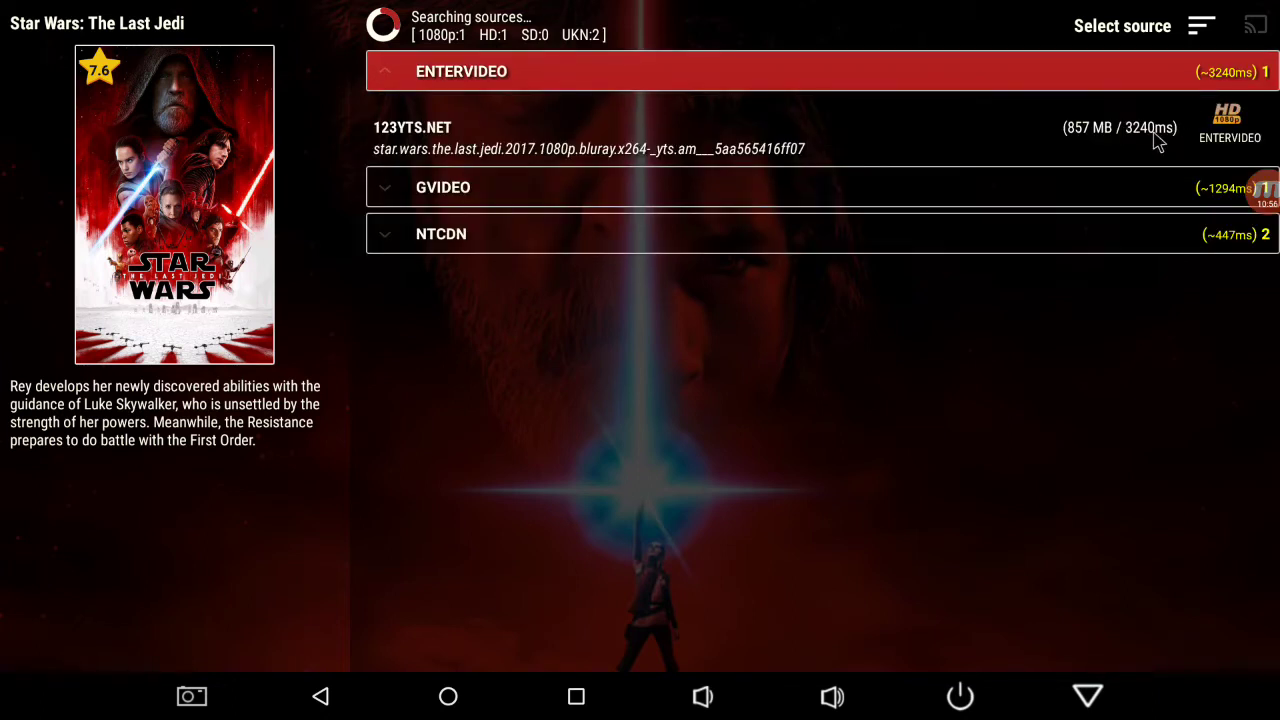
- Inspect and collapse the NTCDN source group, and cycle the source grouping through provider site, quality and file size back to host
{"action": "left_click", "coordinate": [1228, 175]}
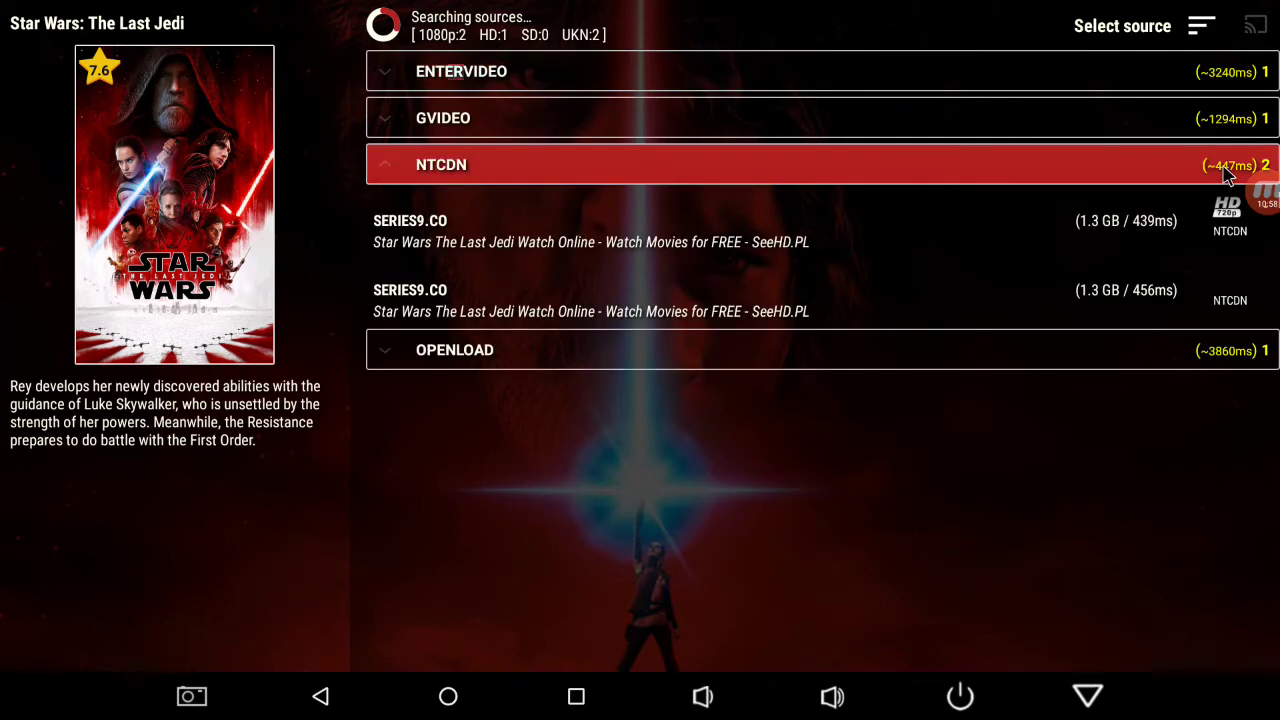
{"action": "left_click", "coordinate": [1228, 175]}
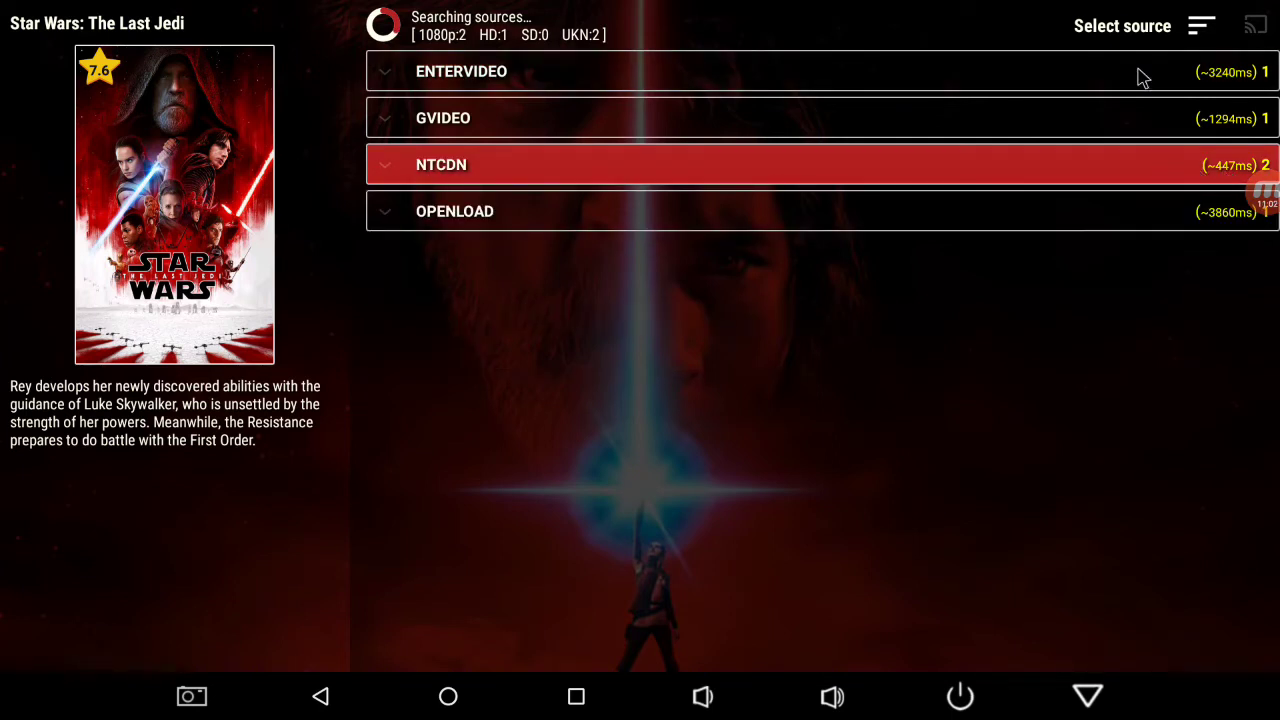
{"action": "left_click", "coordinate": [1212, 28]}
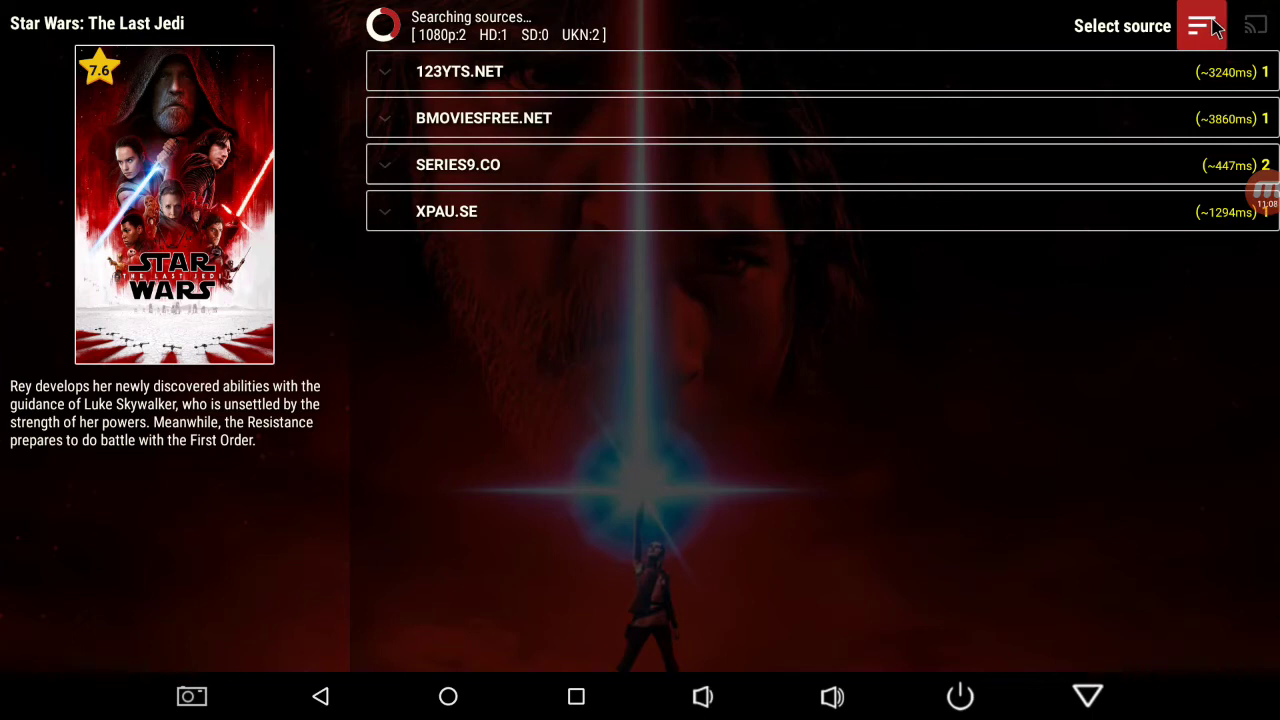
{"action": "left_click", "coordinate": [1212, 28]}
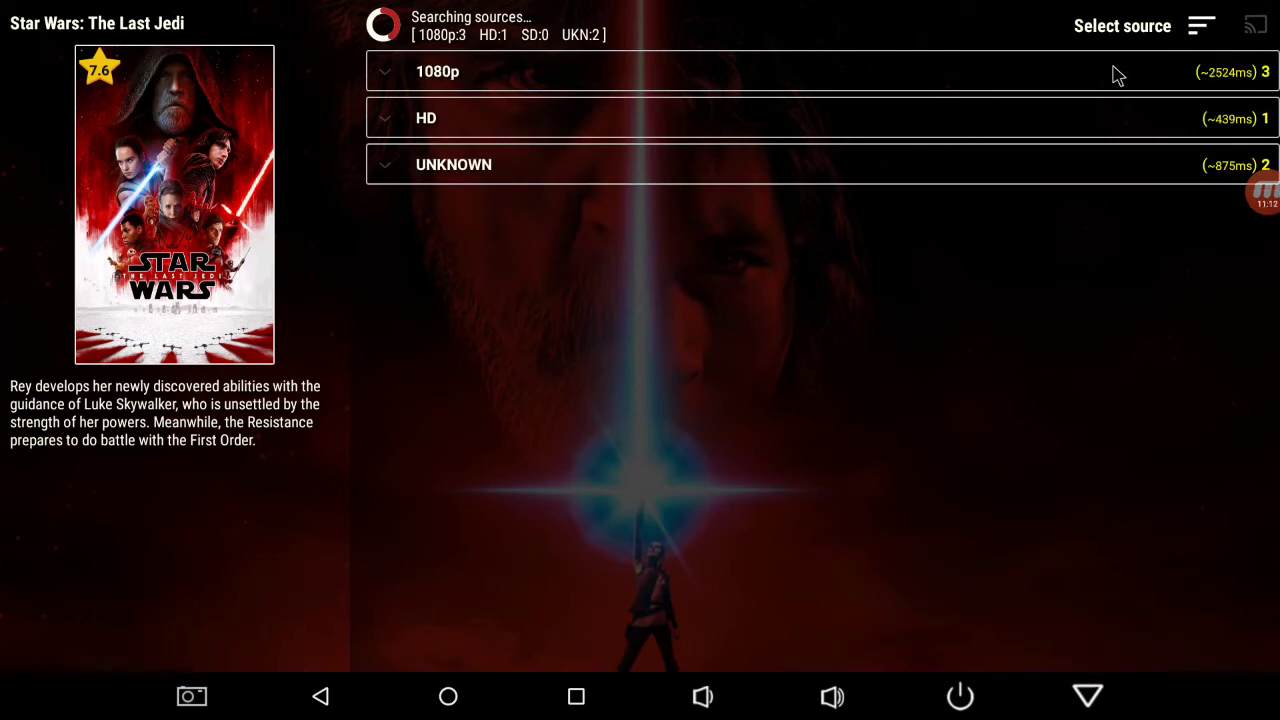
{"action": "left_click", "coordinate": [1205, 30]}
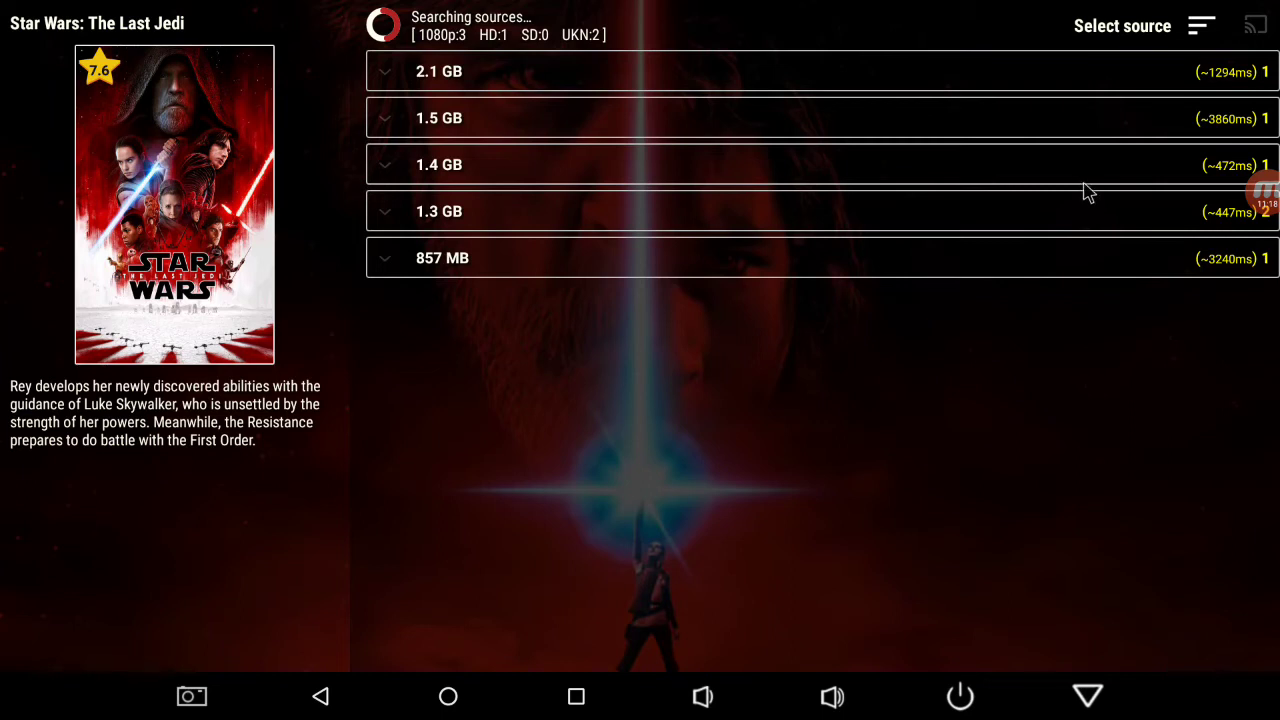
{"action": "left_click", "coordinate": [1199, 28]}
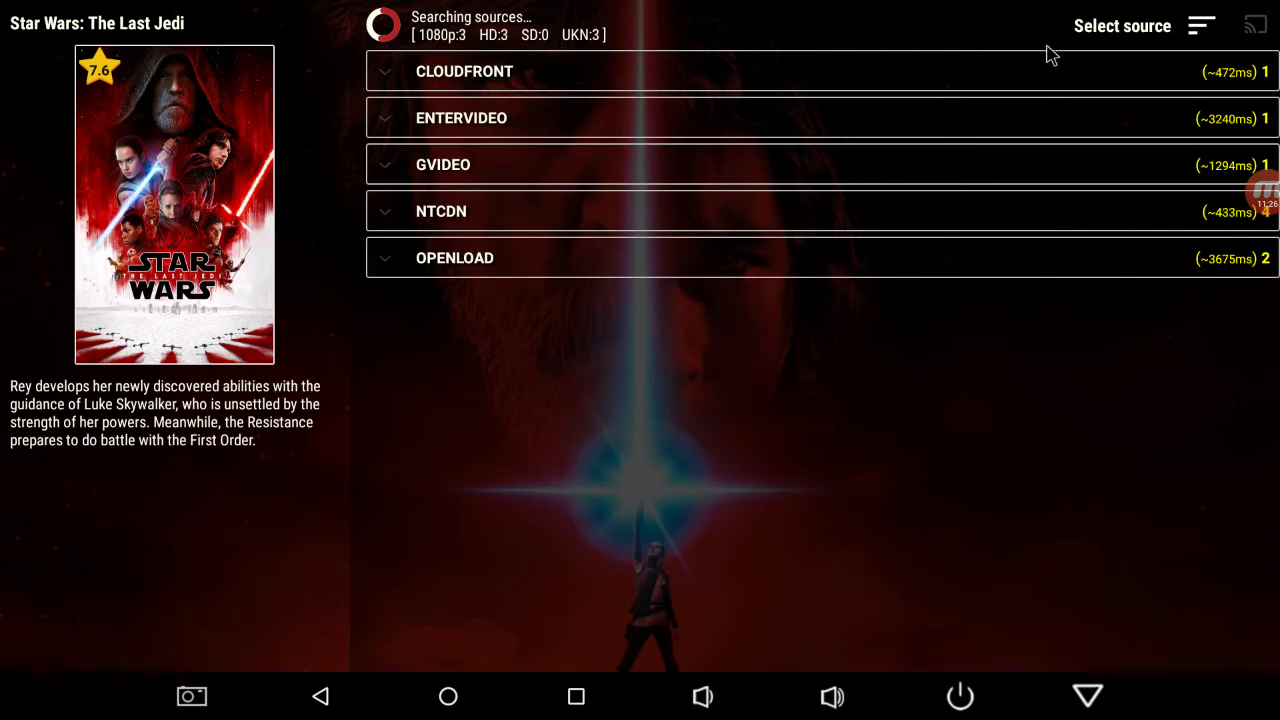
- Inspect the individual sources in the NTCDN and CLOUDFRONT groups, collapsing each group after viewing it
{"action": "left_click", "coordinate": [851, 263]}
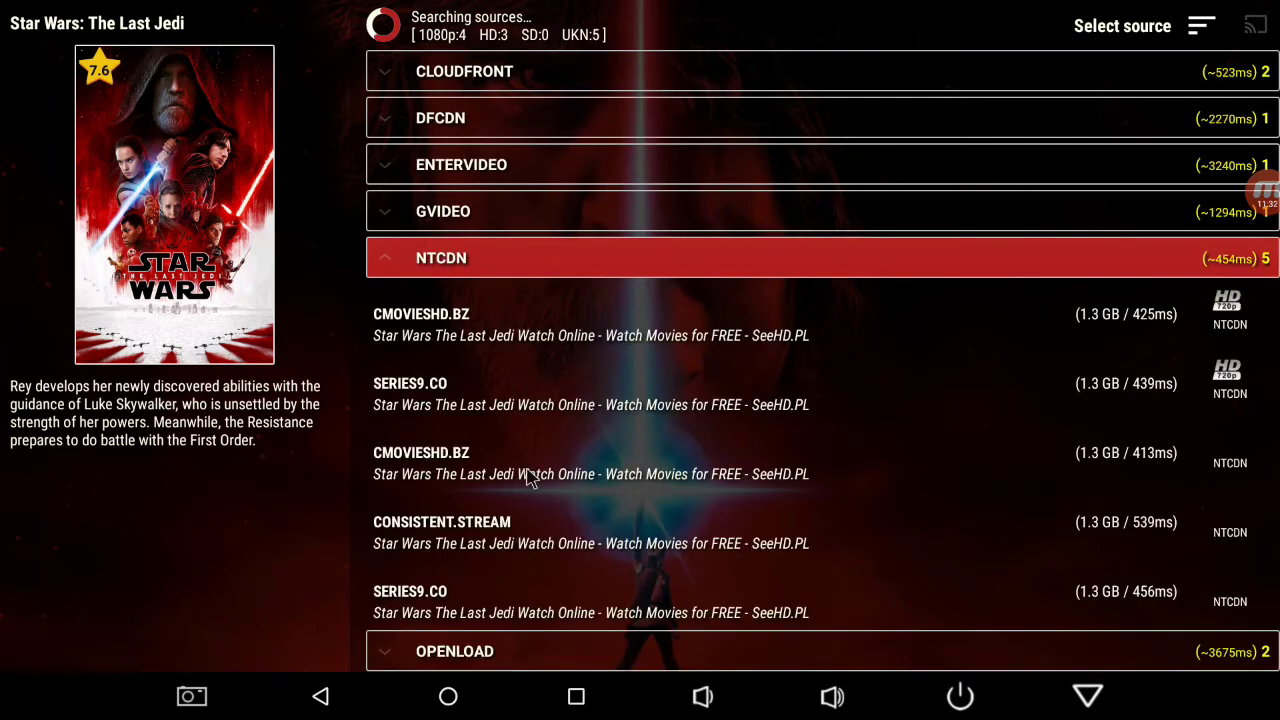
{"action": "left_click", "coordinate": [750, 272]}
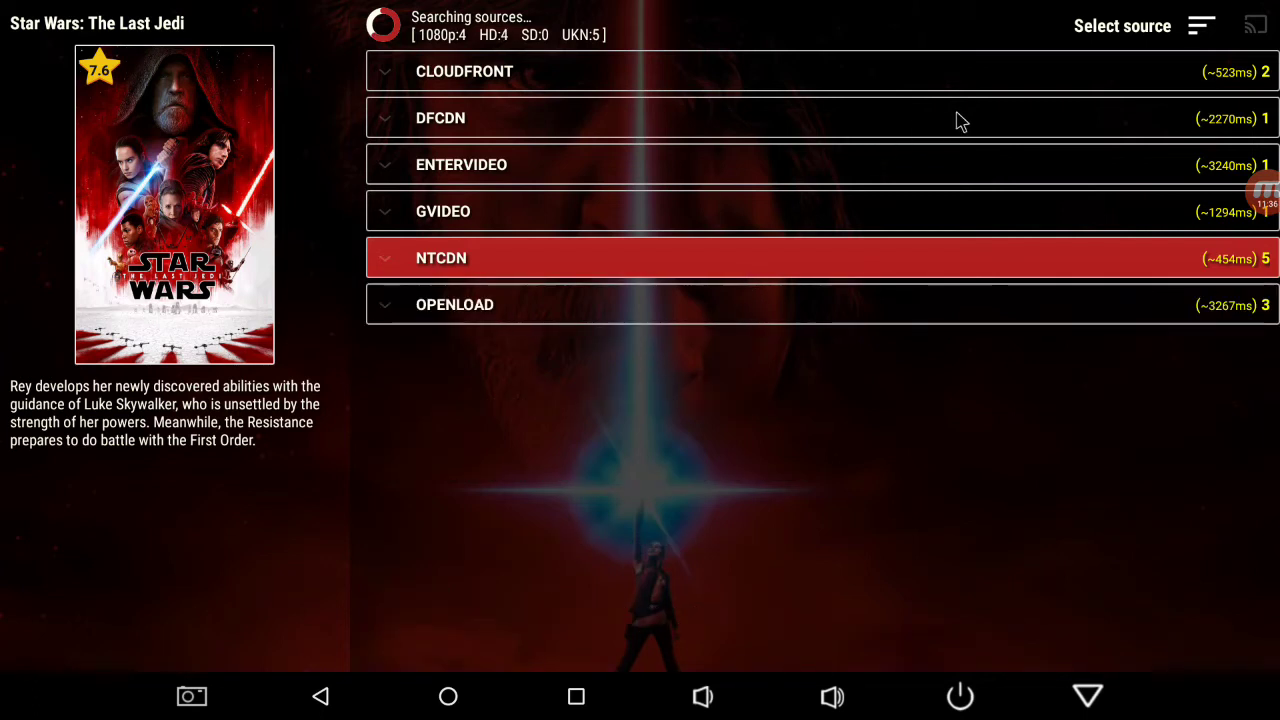
{"action": "left_click", "coordinate": [1010, 85]}
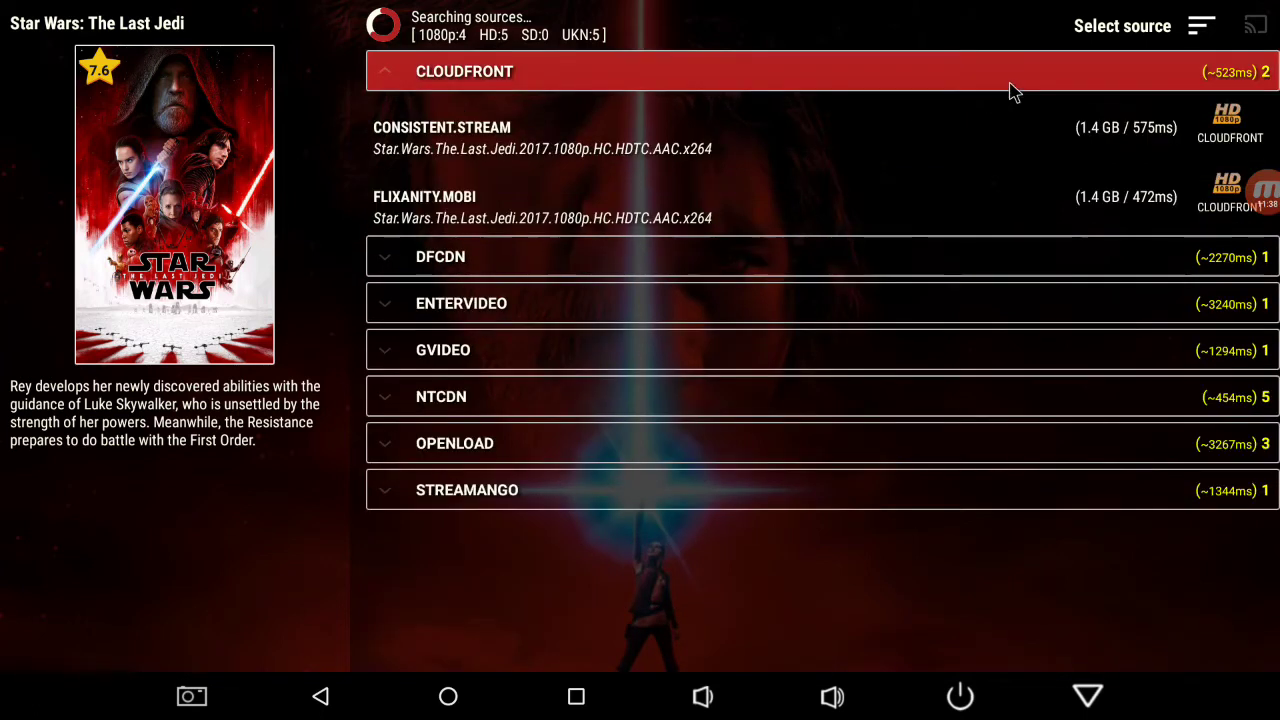
{"action": "left_click", "coordinate": [1010, 85]}
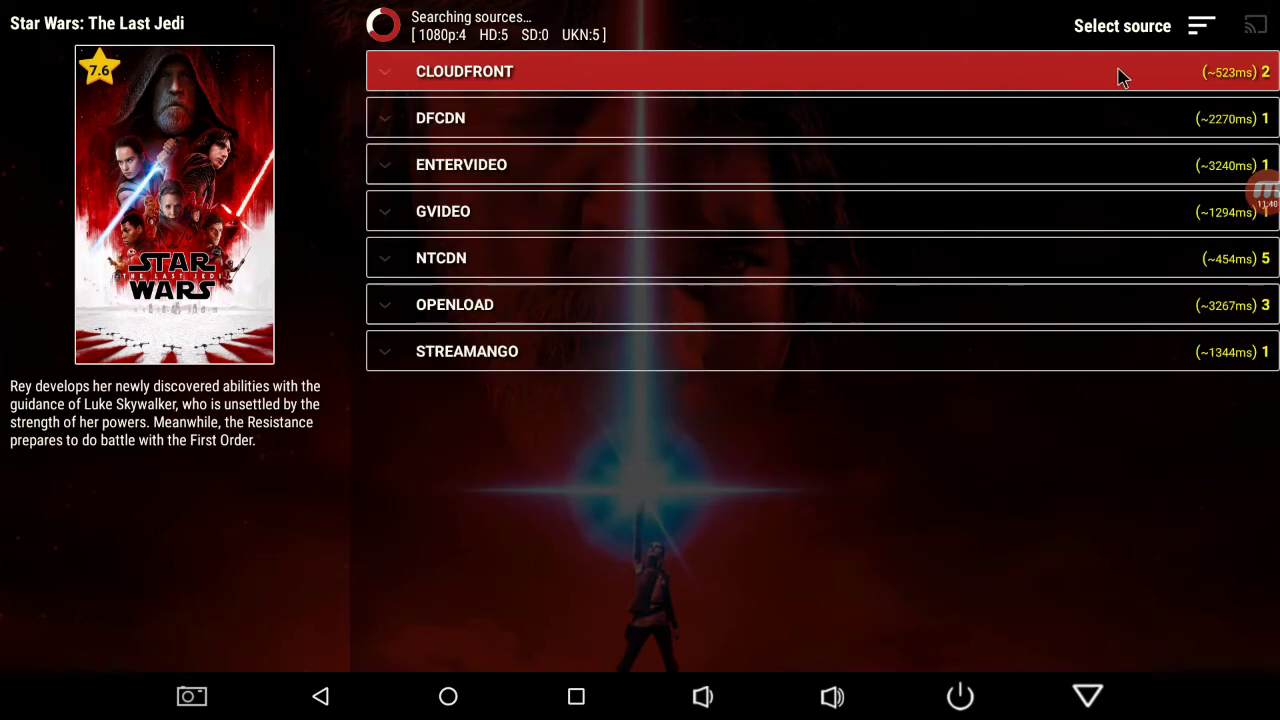
- Group the sources by provider site and play the 857 MB 1080p ENTERVIDEO source from 123YTS.NET
{"action": "left_click", "coordinate": [1203, 30]}
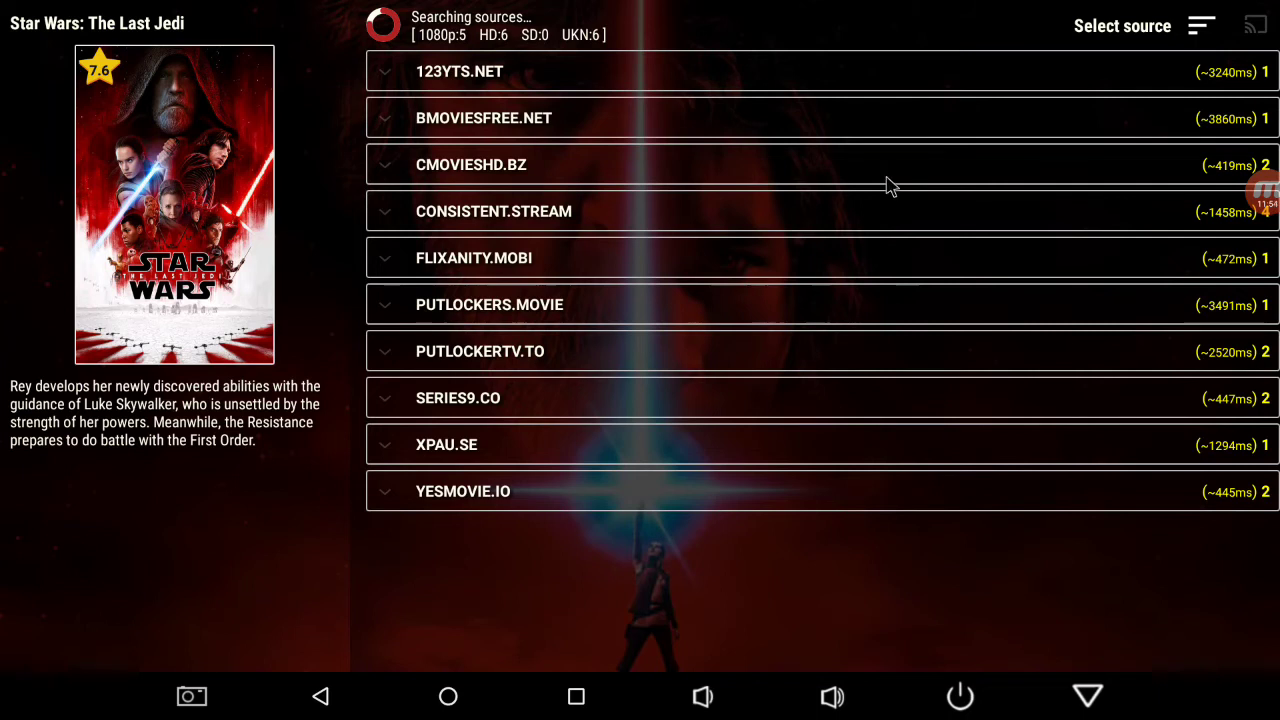
{"action": "left_click", "coordinate": [1108, 89]}
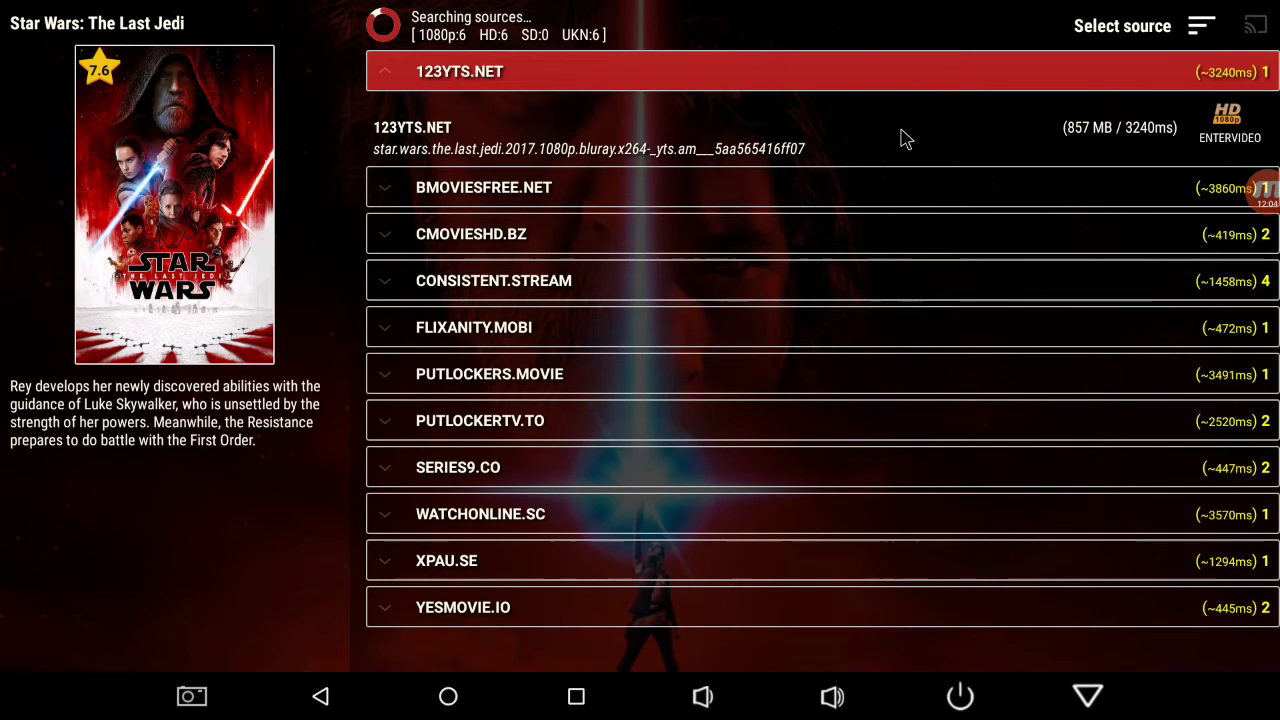
{"action": "left_click", "coordinate": [905, 138]}
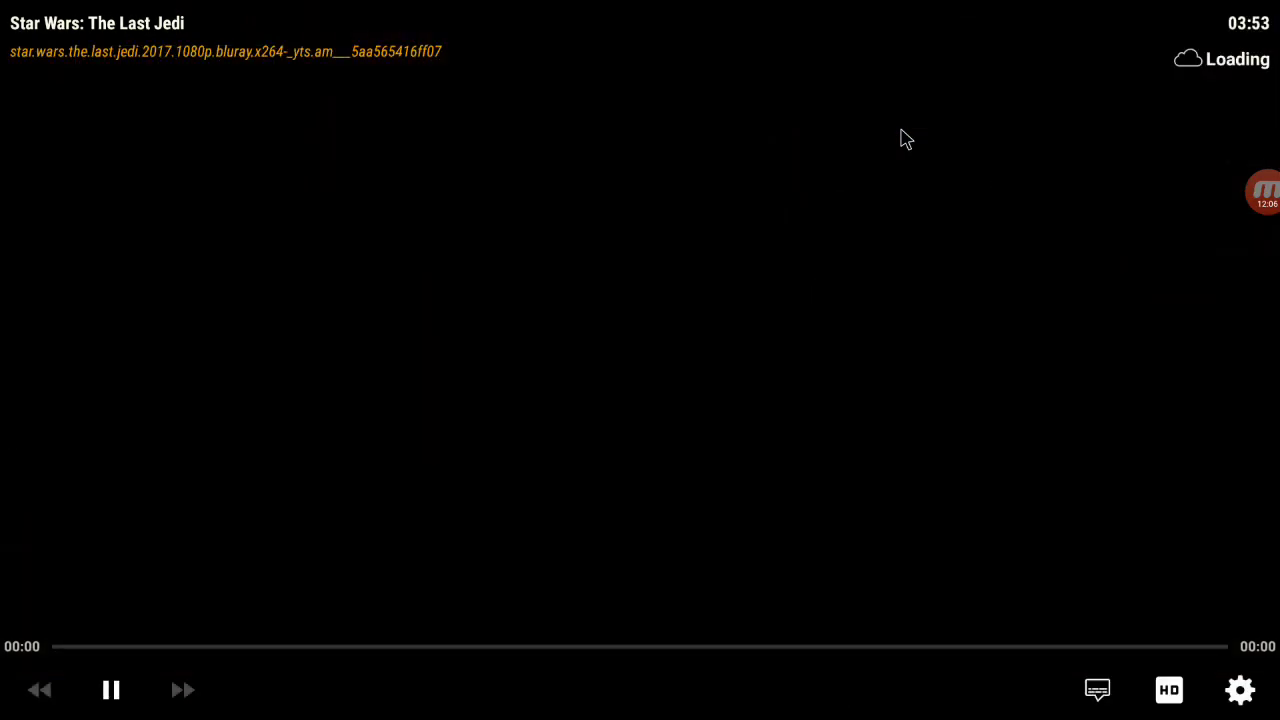